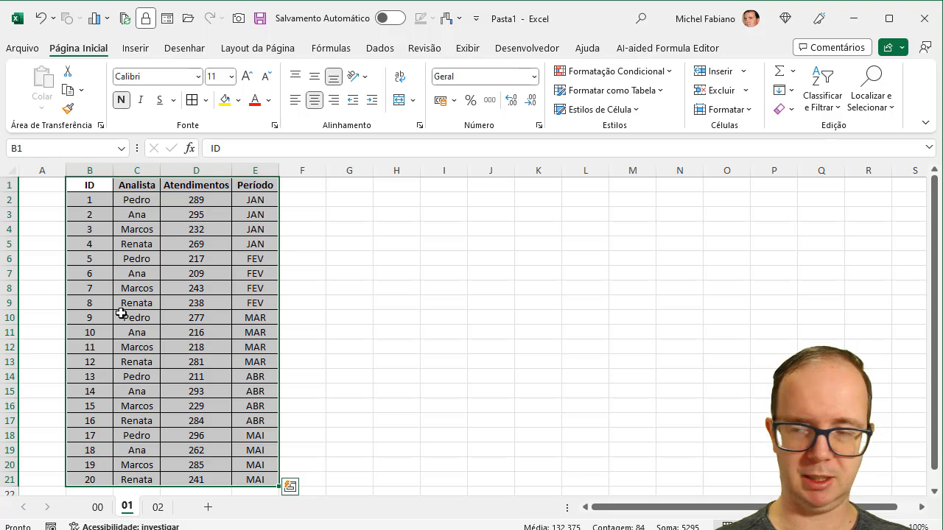
- Create a pivot table on a new worksheet from range B1:E21 of sheet 01
double_click(86, 55)
click(86, 111)
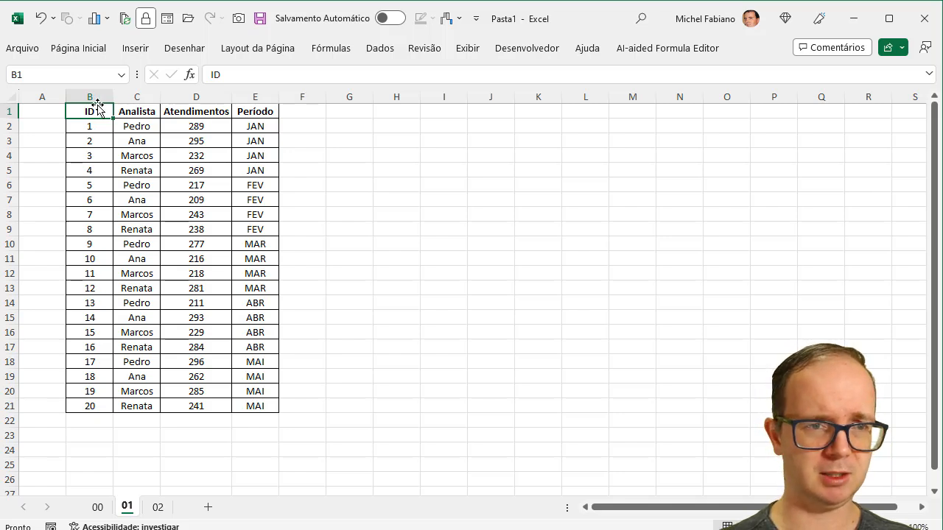
drag(93, 111, 255, 407)
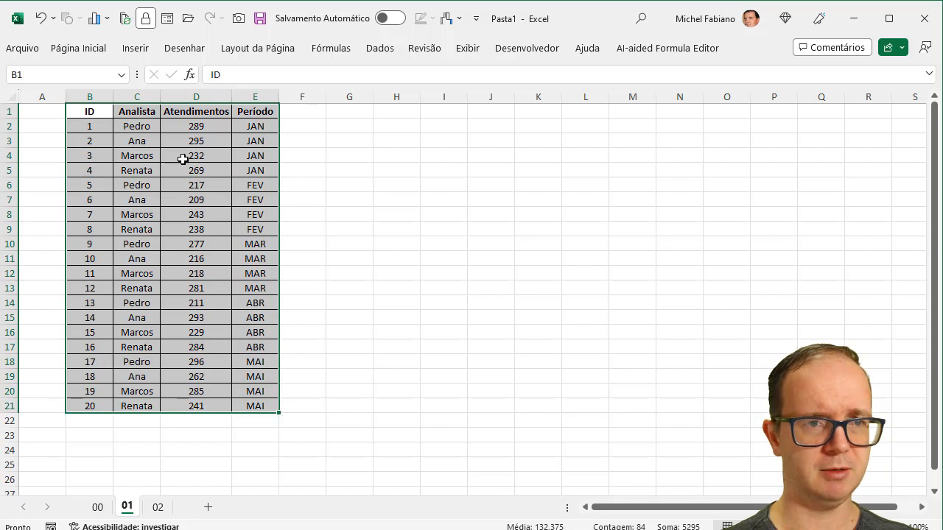
click(142, 55)
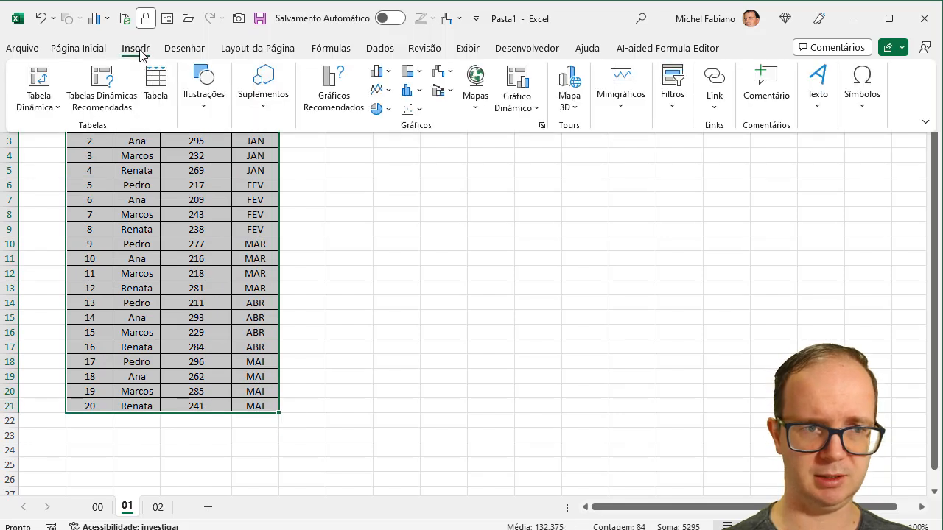
click(42, 83)
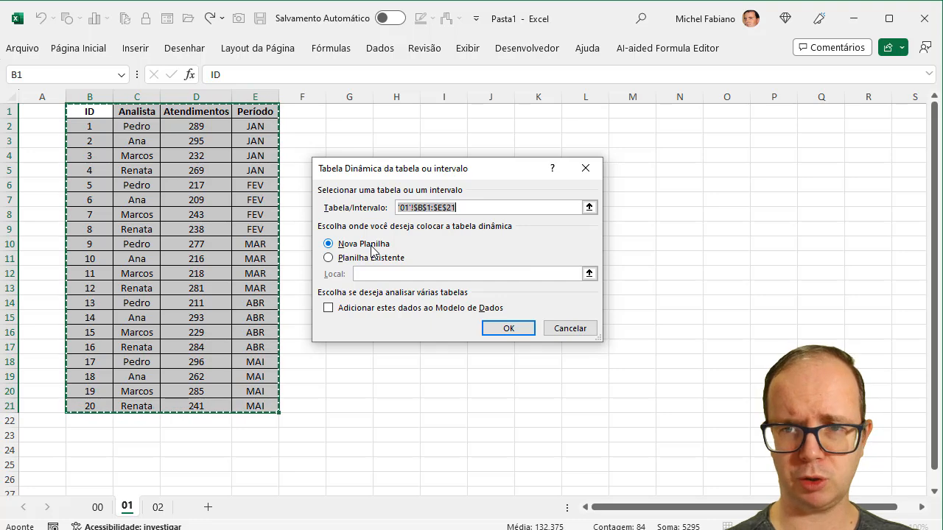
click(495, 330)
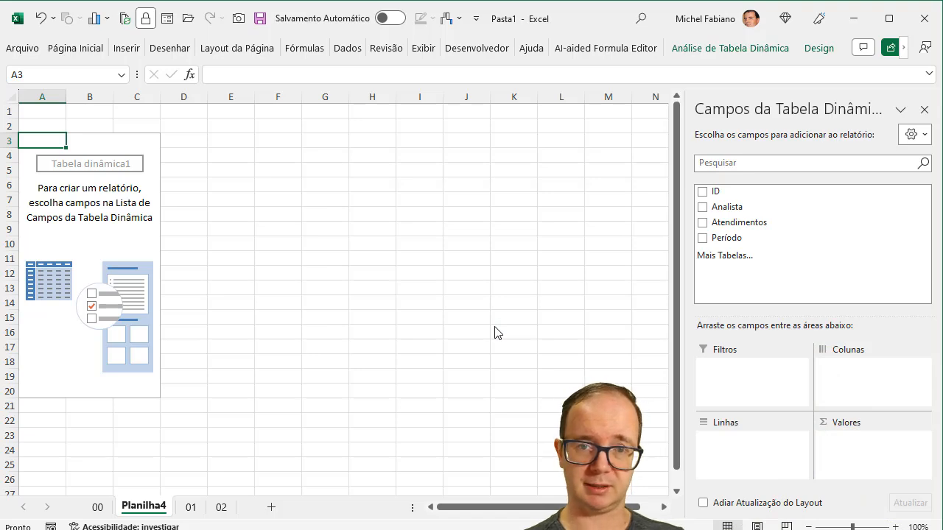
- Lay out the pivot table with Analista as rows, Período as columns and the sum of Atendimentos as values
click(739, 50)
click(738, 49)
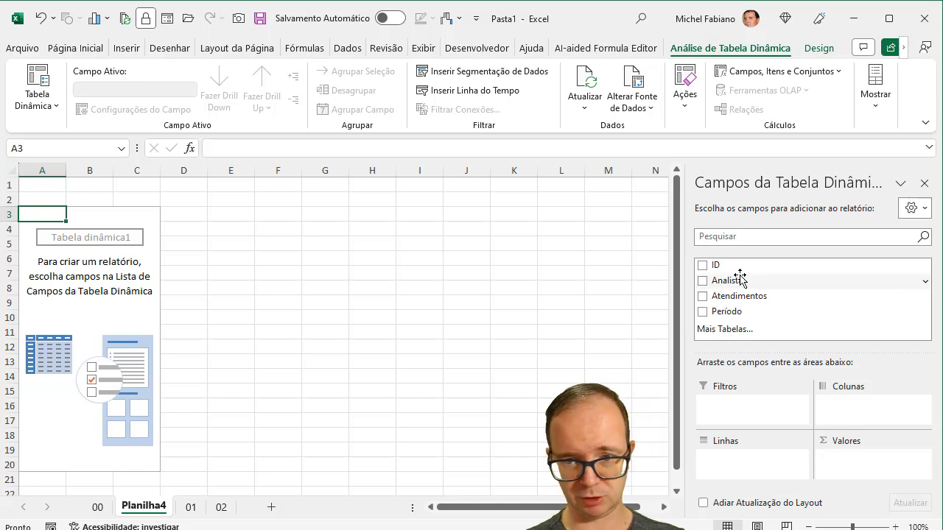
drag(729, 286, 746, 465)
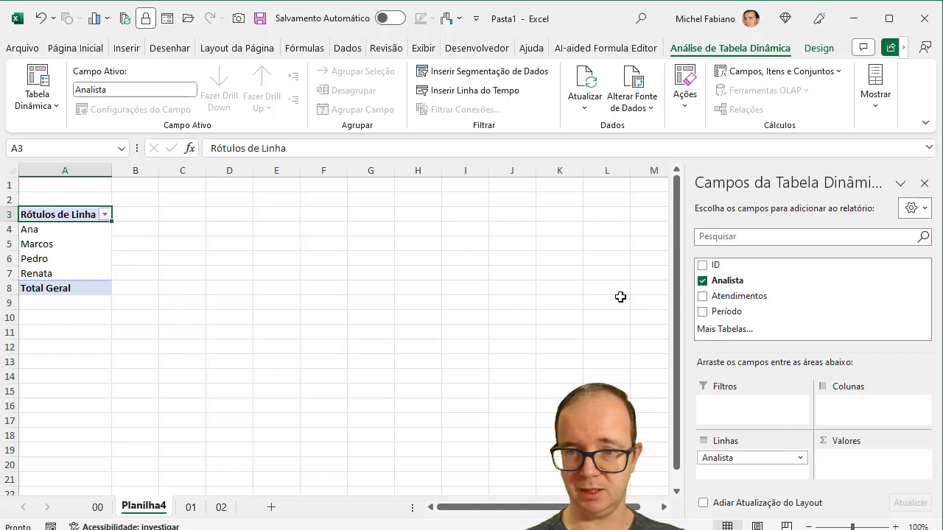
drag(741, 311, 856, 416)
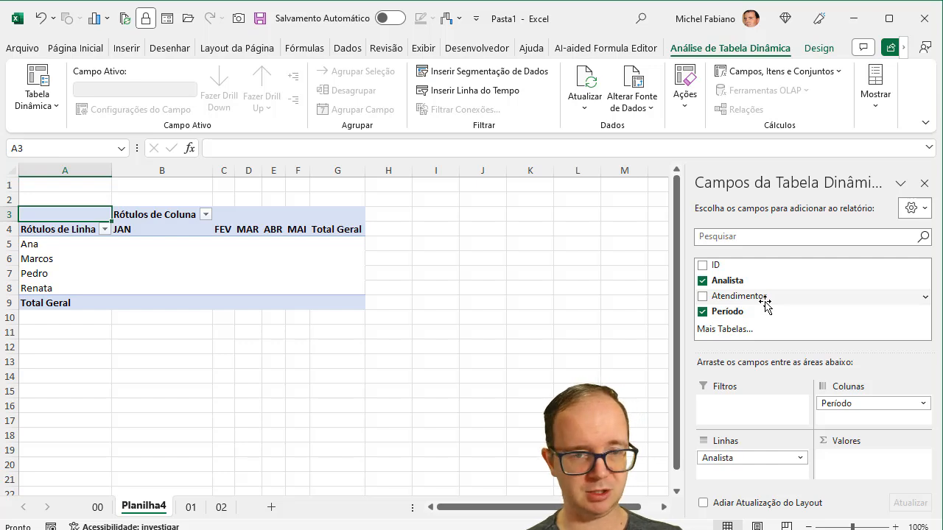
drag(760, 297, 876, 476)
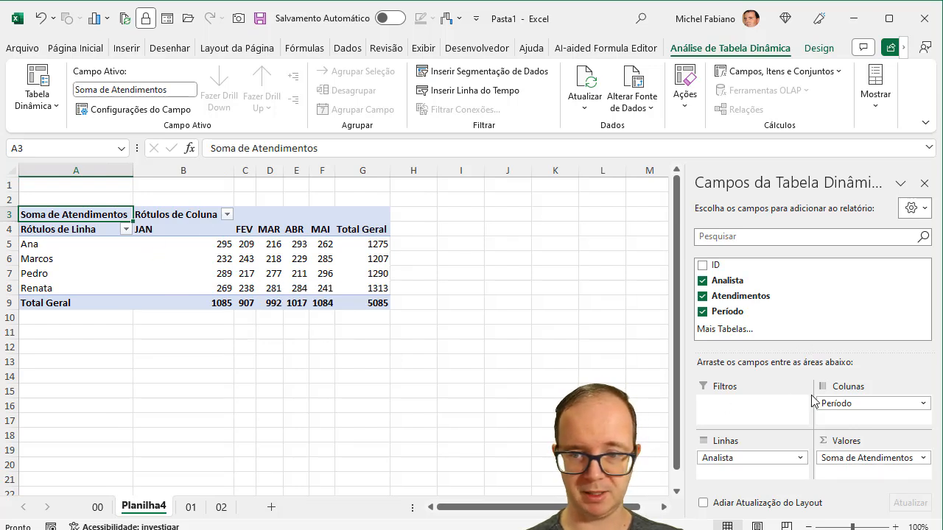
- Move Período from the columns to the report filter and filter the pivot table by JAN, finishing with ABR
drag(851, 405, 772, 410)
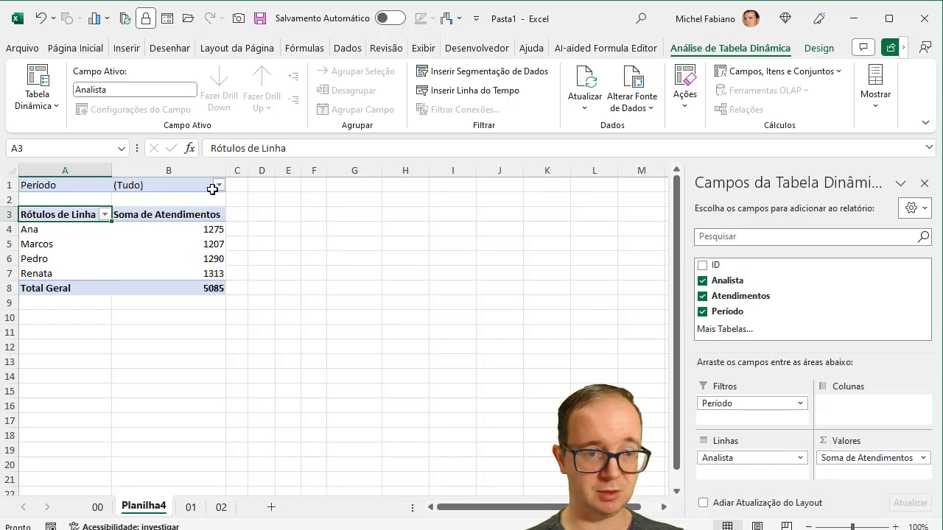
click(218, 185)
click(79, 235)
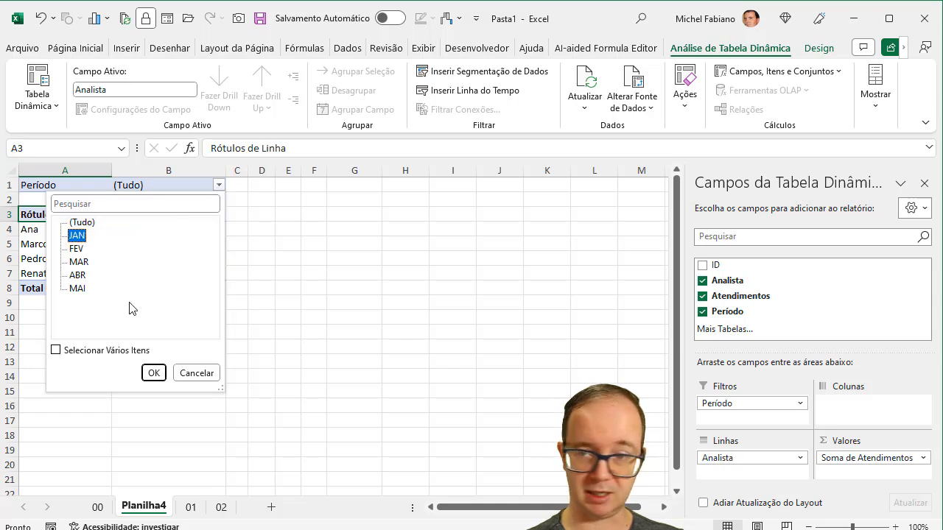
click(154, 373)
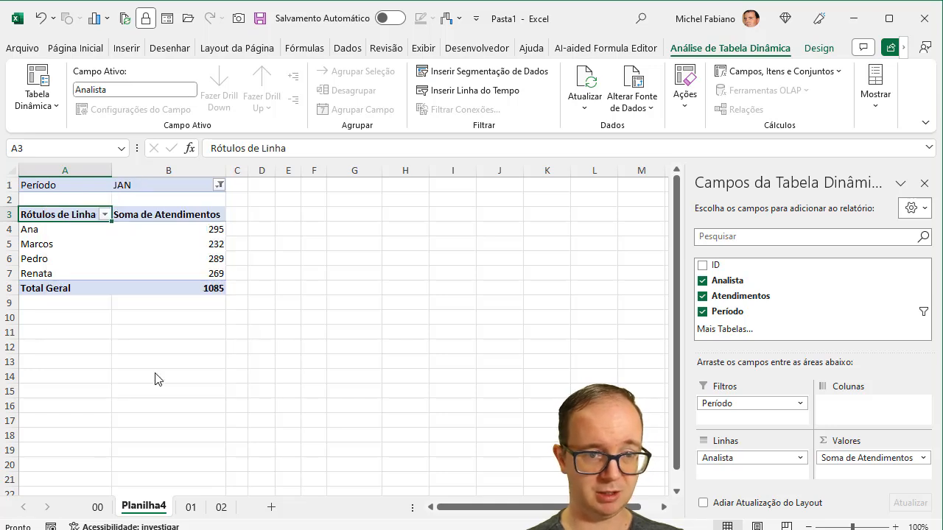
click(219, 185)
click(79, 275)
click(154, 373)
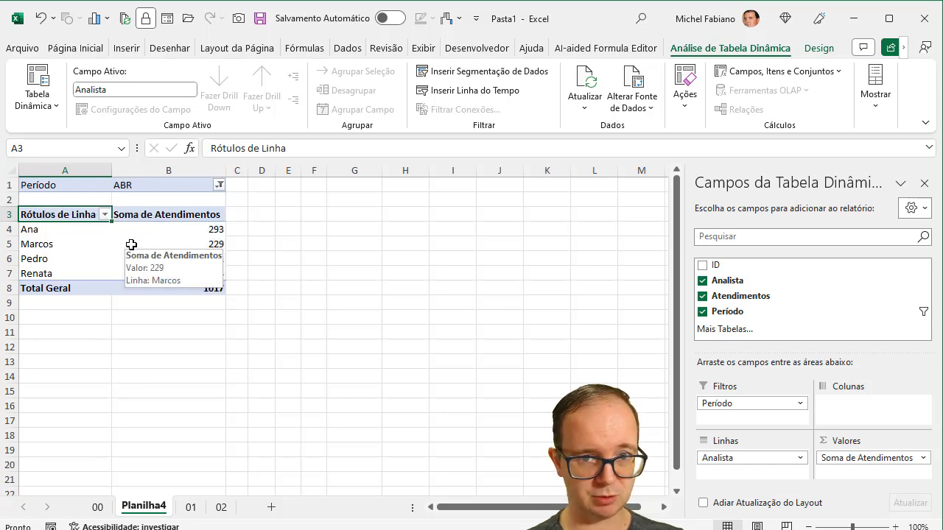
- Insert a slicer for Período and place it beside the pivot table, near the top of the sheet
click(517, 72)
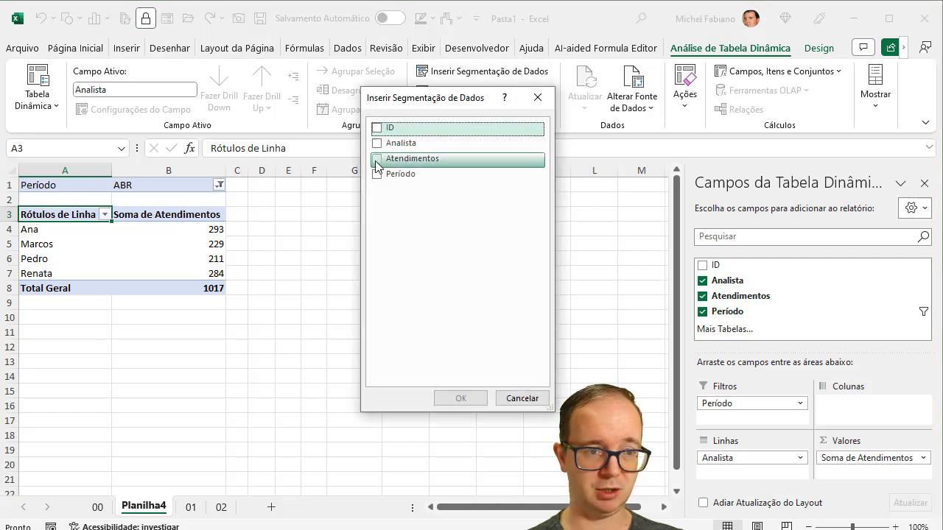
click(376, 174)
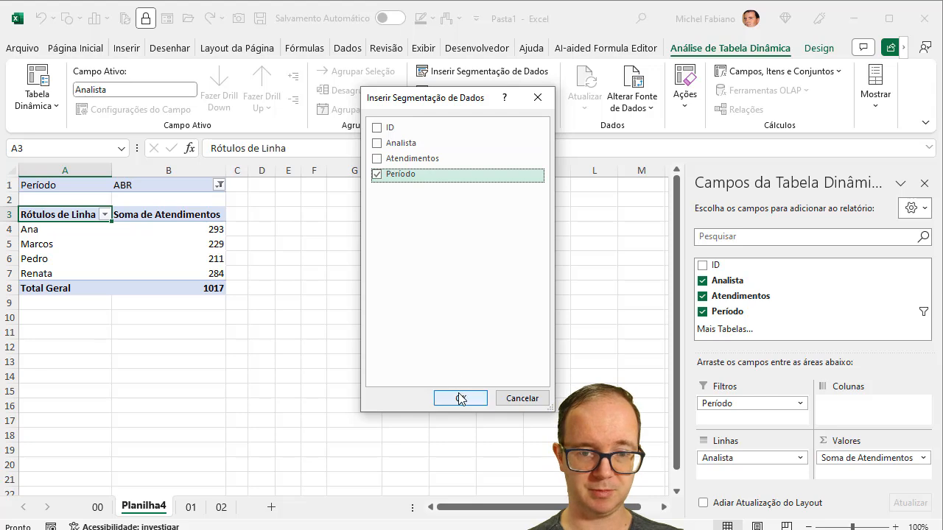
click(461, 398)
drag(295, 248, 302, 184)
- Step through the months JAN to MAI and back with the Período slicer, ending on JAN, to compare the results
click(308, 220)
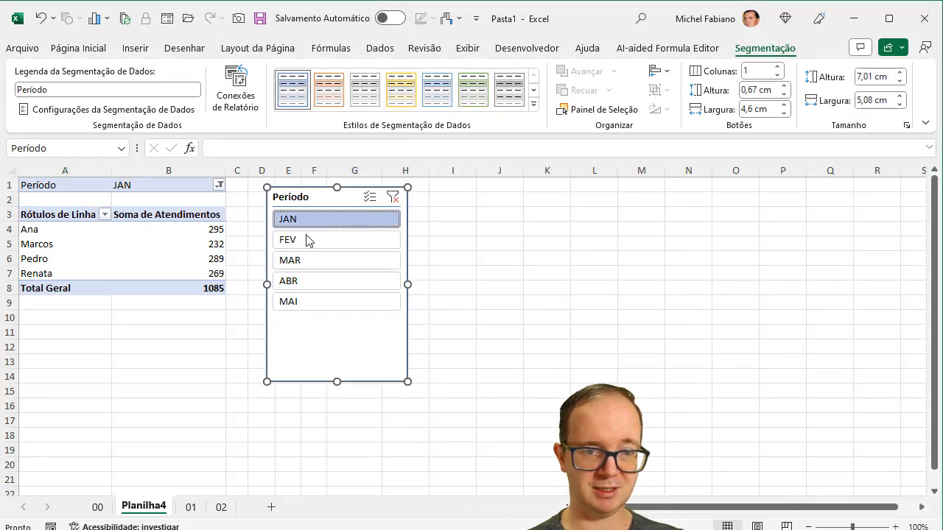
click(310, 245)
click(310, 261)
click(310, 282)
click(308, 303)
click(308, 281)
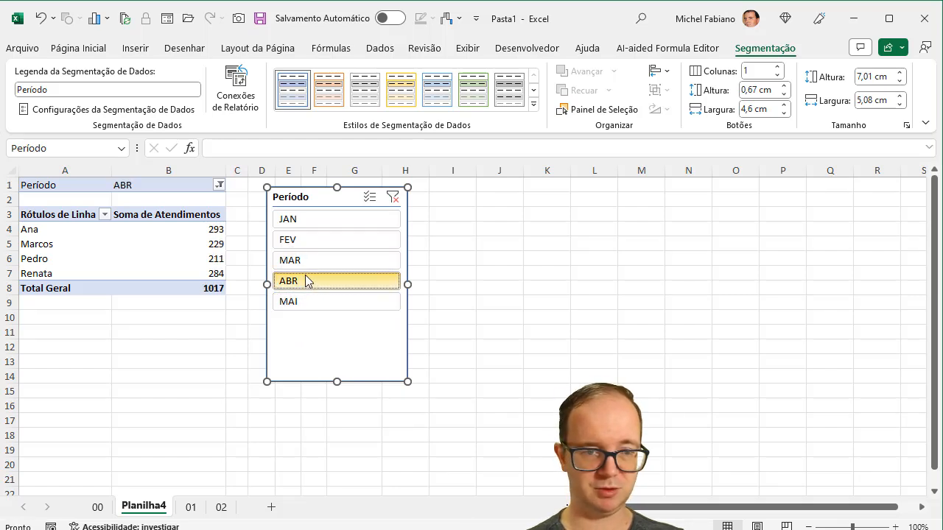
click(305, 262)
click(309, 242)
click(317, 221)
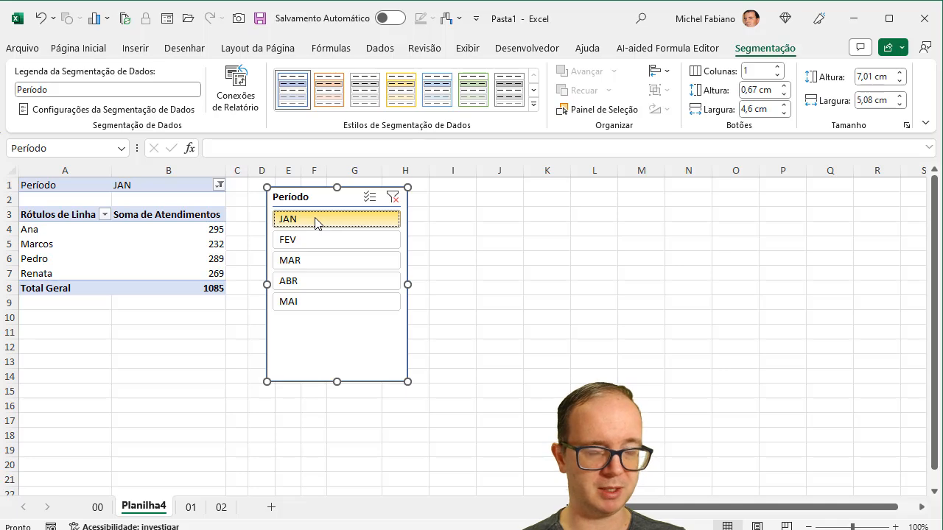
- Copy the whole pivot table, including its report filter (A1:B8), and paste it at cell I1
drag(46, 189, 169, 288)
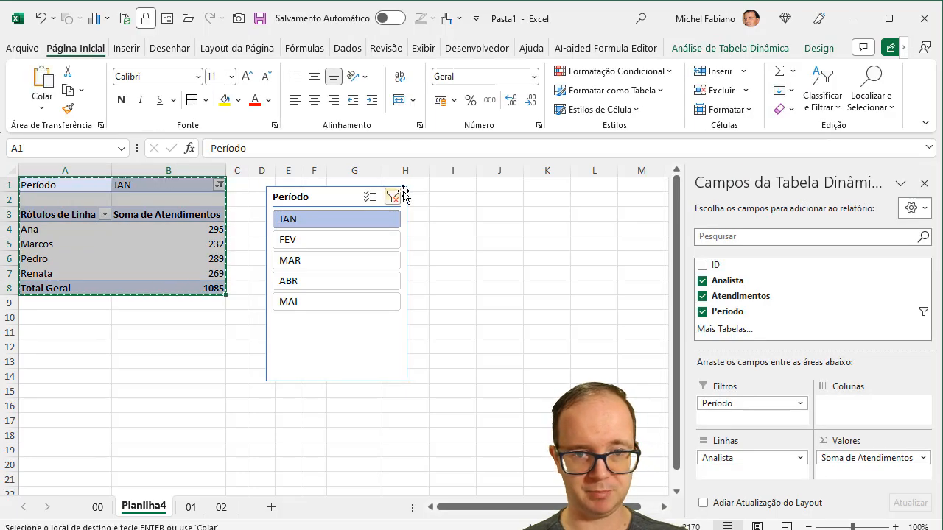
click(446, 183)
key(ctrl+v)
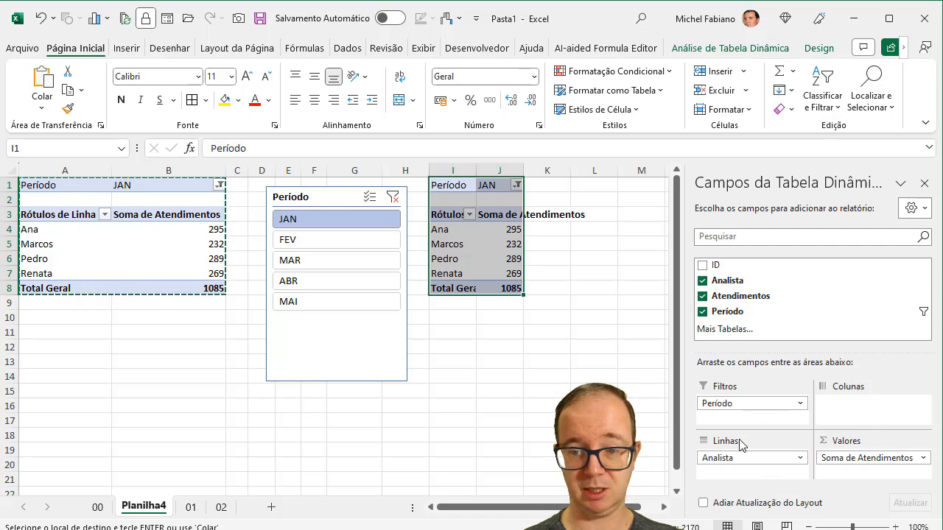
- Rearrange the copied pivot table with Analista as report filter and Período as rows, and filter it by the first analyst
mouse_move(749, 411)
mouse_down()
mouse_move(746, 473)
mouse_move(747, 413)
mouse_up()
click(629, 185)
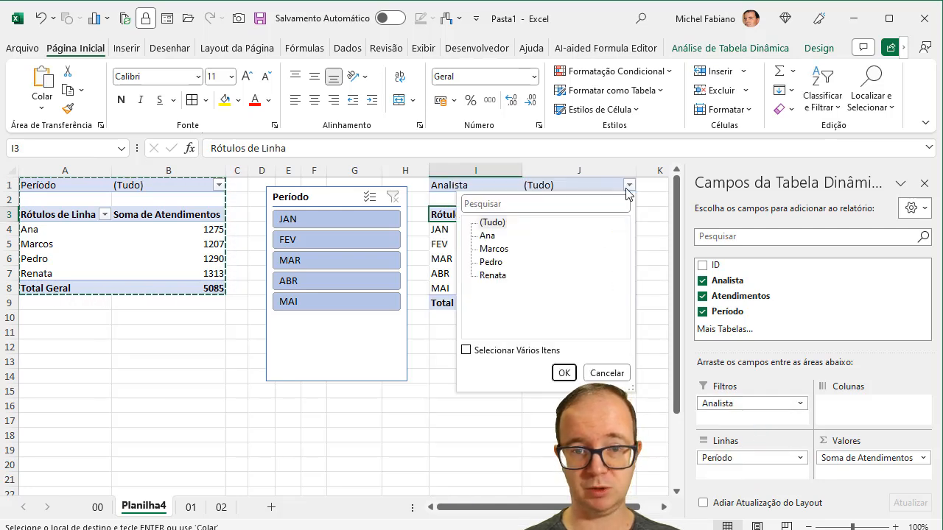
click(488, 236)
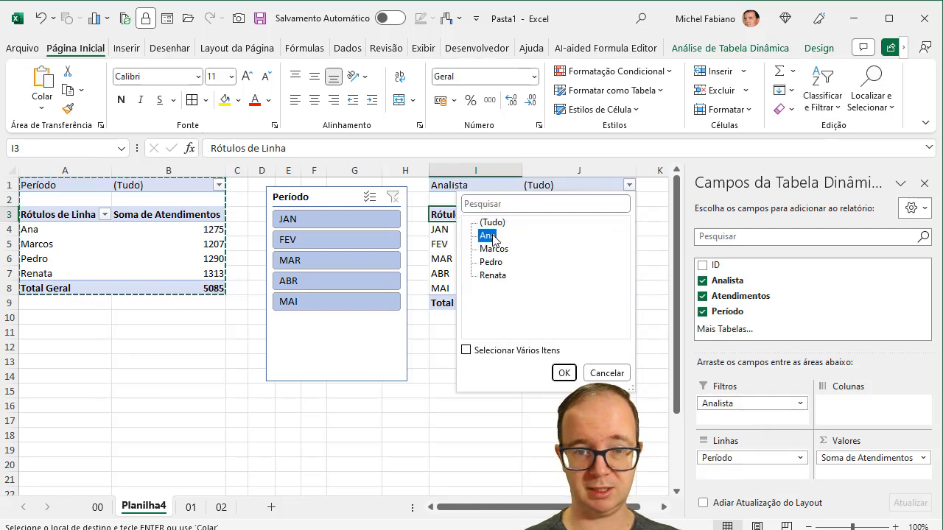
click(564, 373)
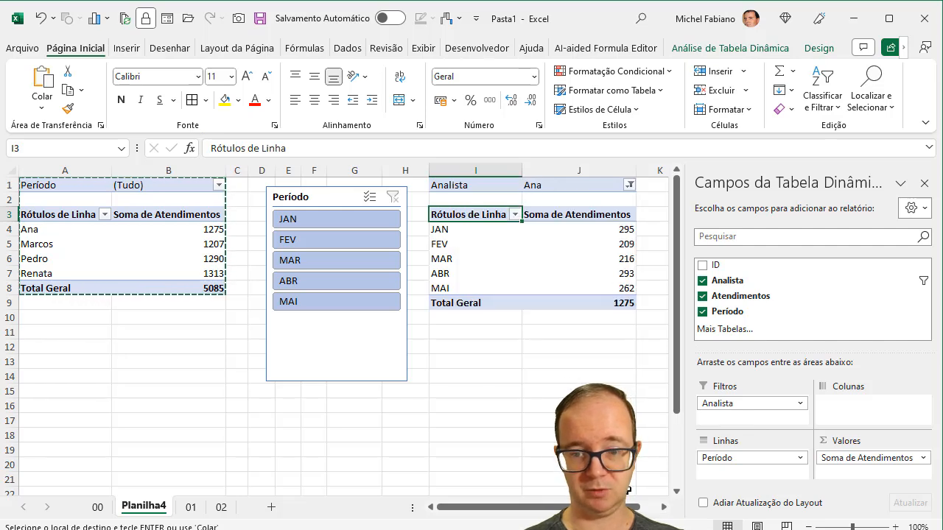
- Insert an Analista slicer for the copied pivot table and position it in the empty columns beside that table
click(663, 507)
click(663, 508)
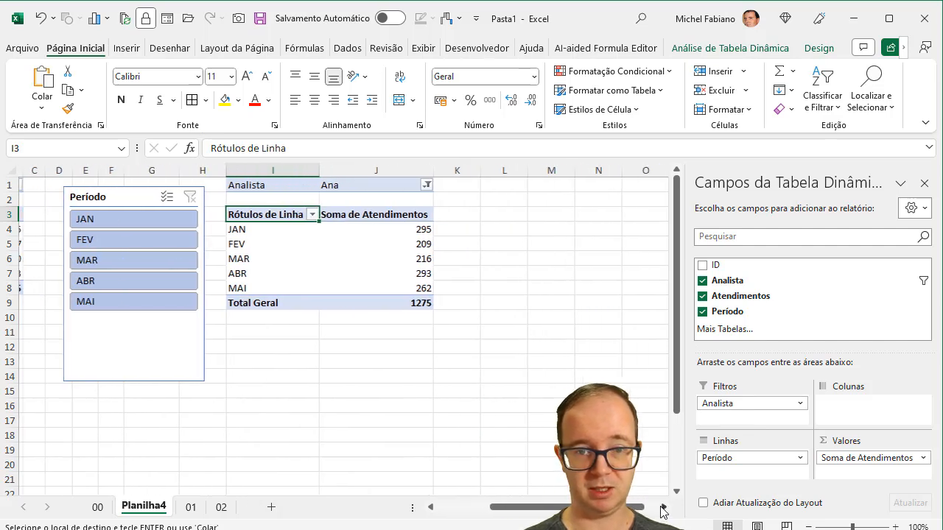
click(711, 50)
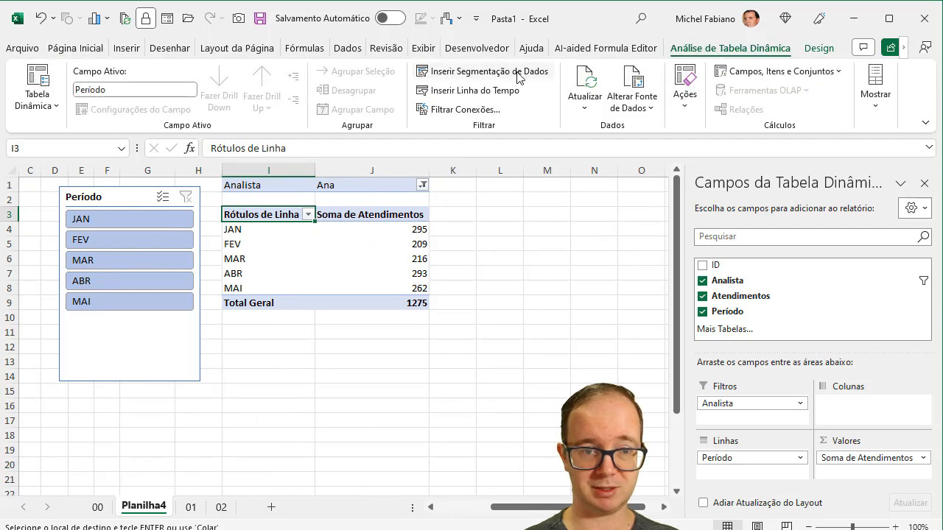
click(518, 73)
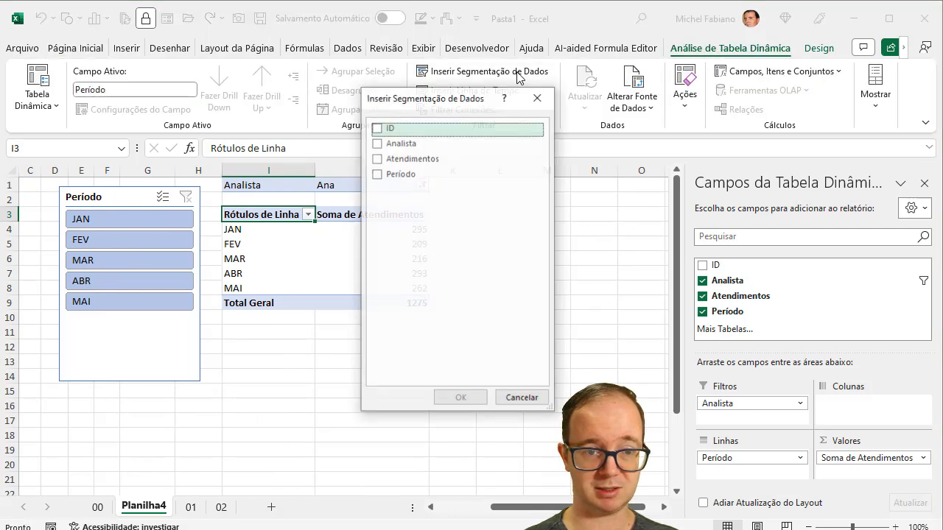
click(377, 143)
click(460, 398)
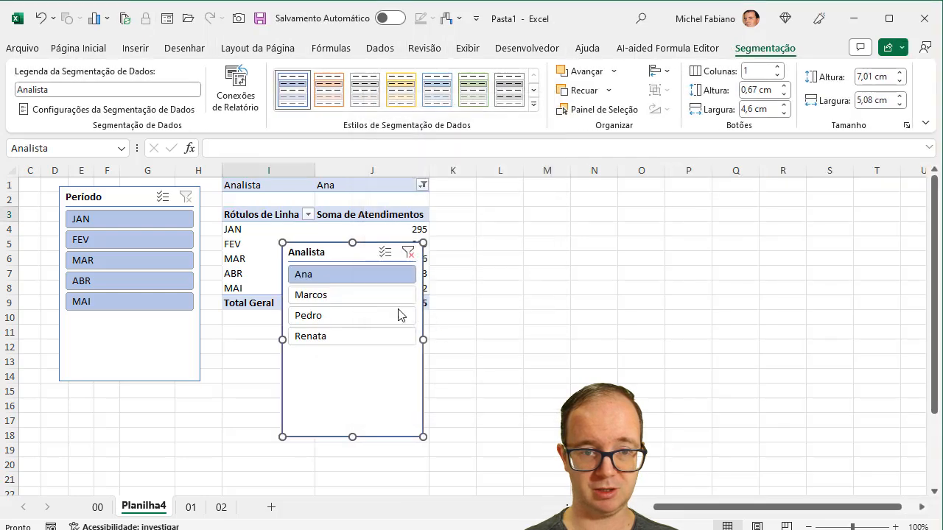
drag(326, 253, 505, 205)
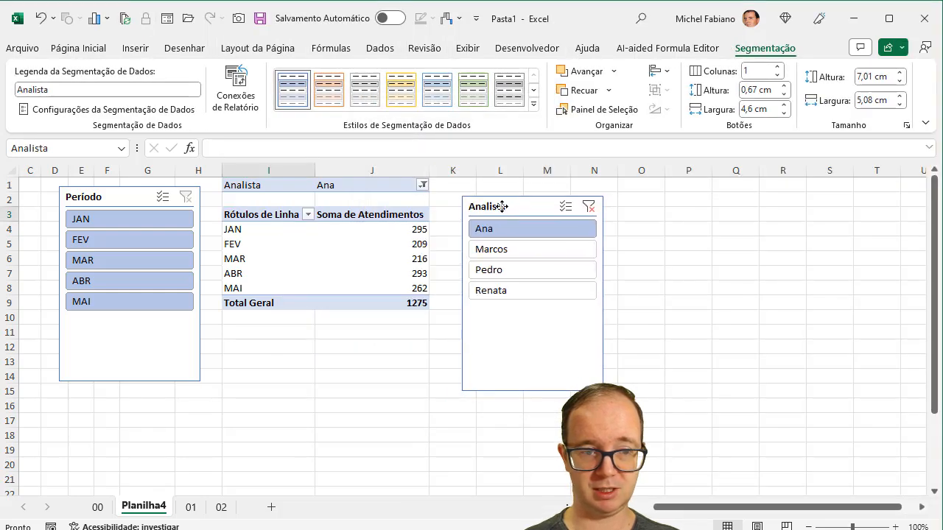
- Switch among the individual analysts with the Analista slicer to compare their monthly Atendimentos in the copied pivot table
click(501, 248)
click(503, 268)
click(507, 287)
click(542, 251)
click(510, 269)
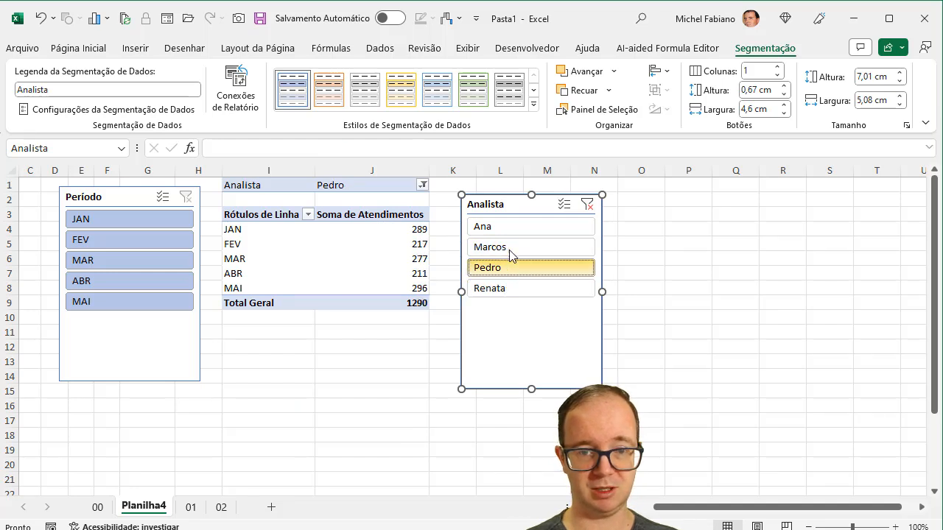
click(510, 228)
click(539, 250)
click(514, 272)
click(516, 288)
click(516, 268)
click(520, 246)
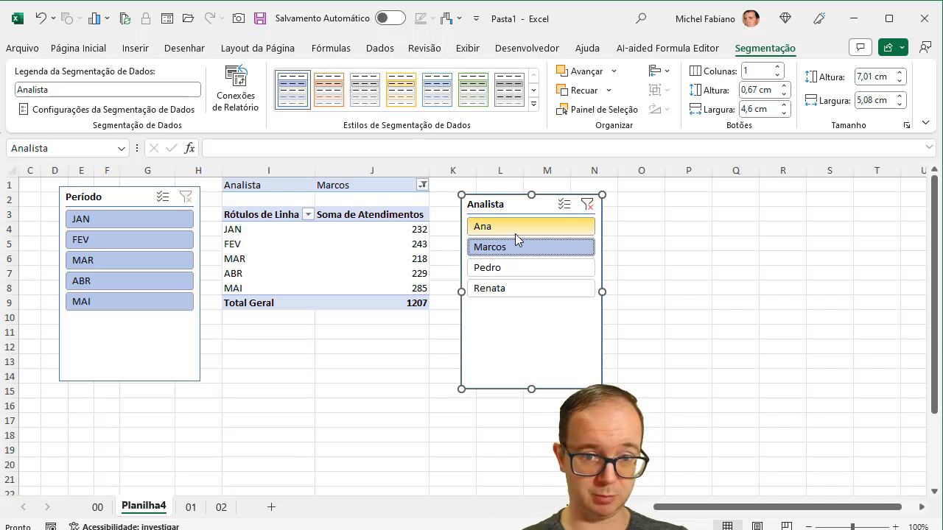
click(516, 226)
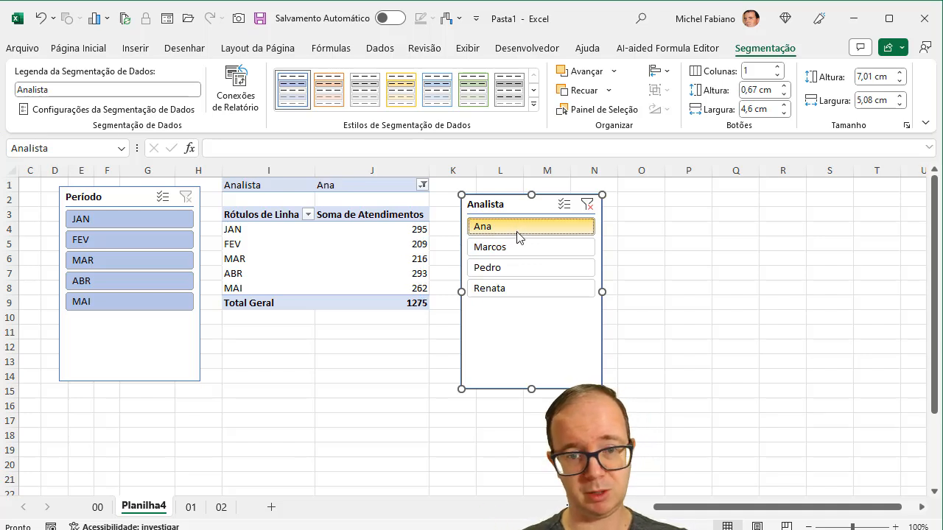
click(508, 255)
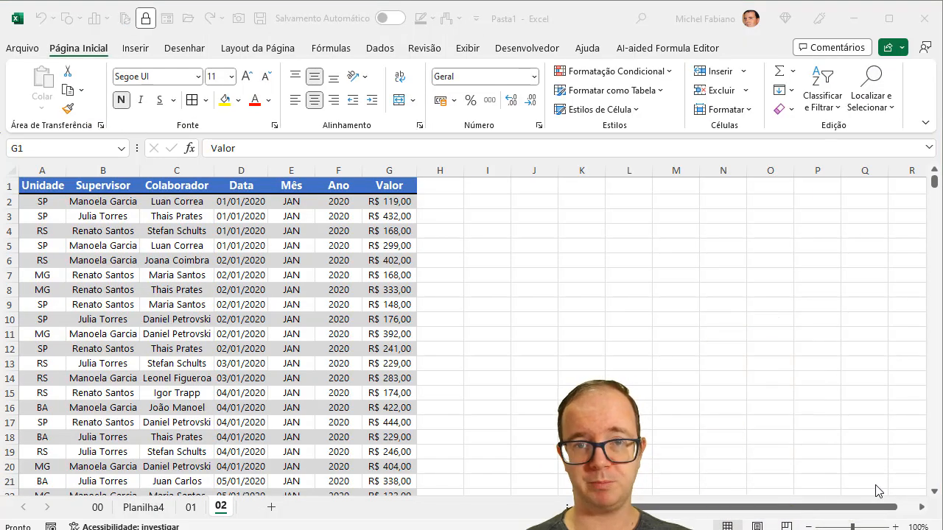
- On sheet 02, examine the Ano column down to its last record and the first entry of the Mês column
click(389, 232)
click(342, 231)
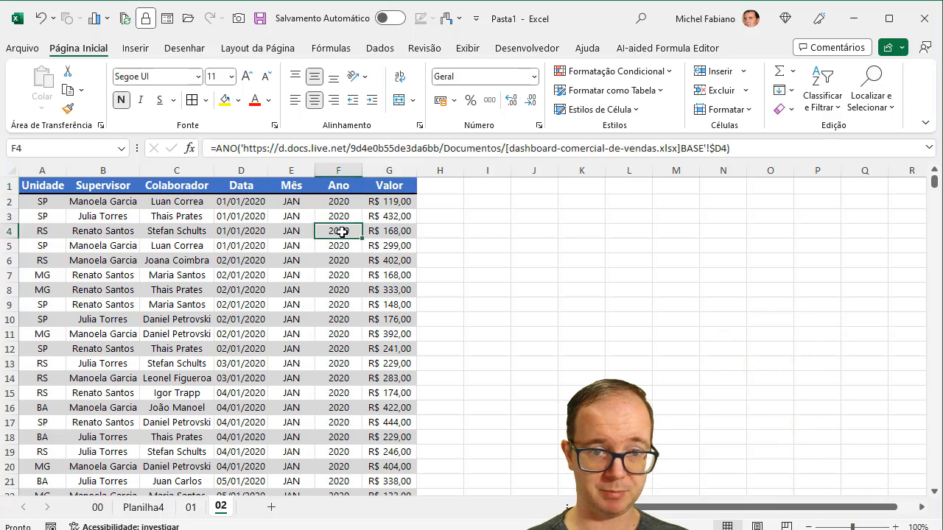
key(ctrl+Down)
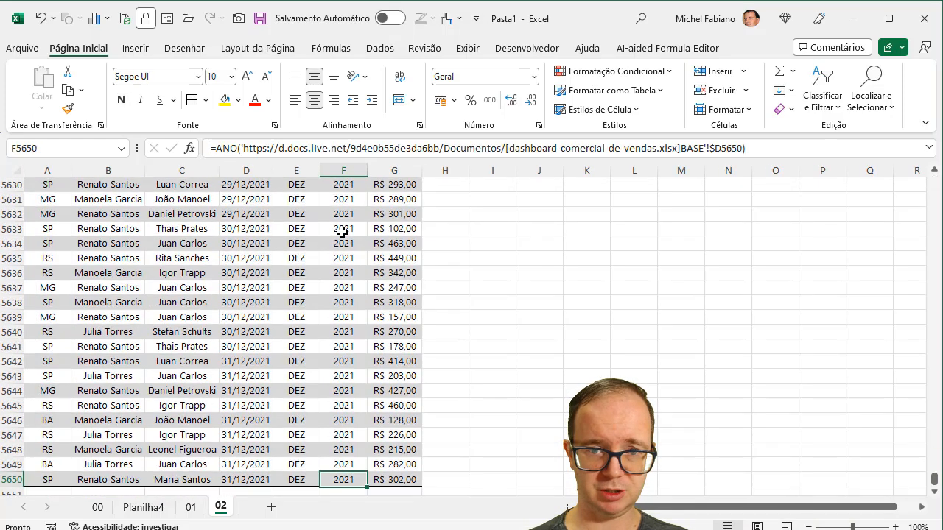
key(ctrl+Up)
key(Down)
key(Left)
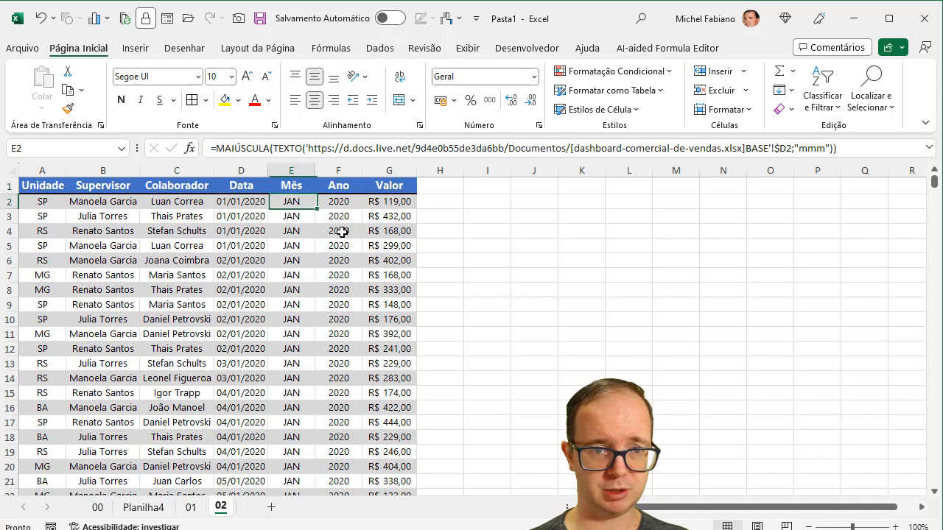
- Examine the fields of the first record from Unidade through Valor, including the Mês and Ano columns
key(Left)
key(Left)
key(Left)
key(Left)
key(Right)
key(Right)
key(Right)
key(Right)
key(Right)
key(Right)
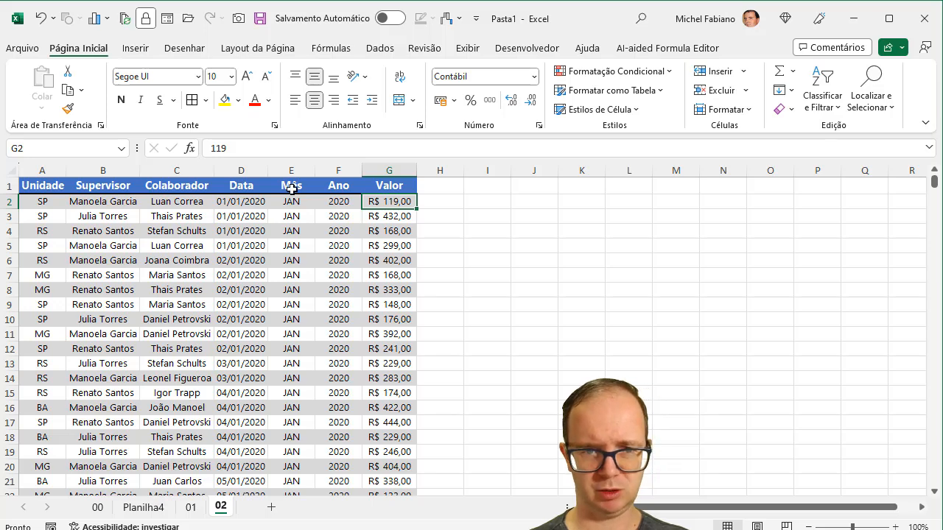
drag(294, 170, 386, 170)
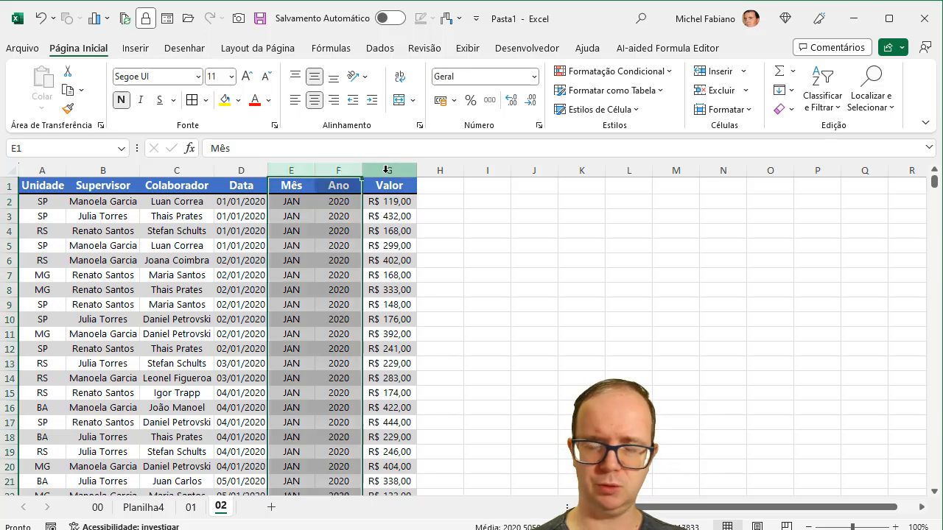
click(403, 236)
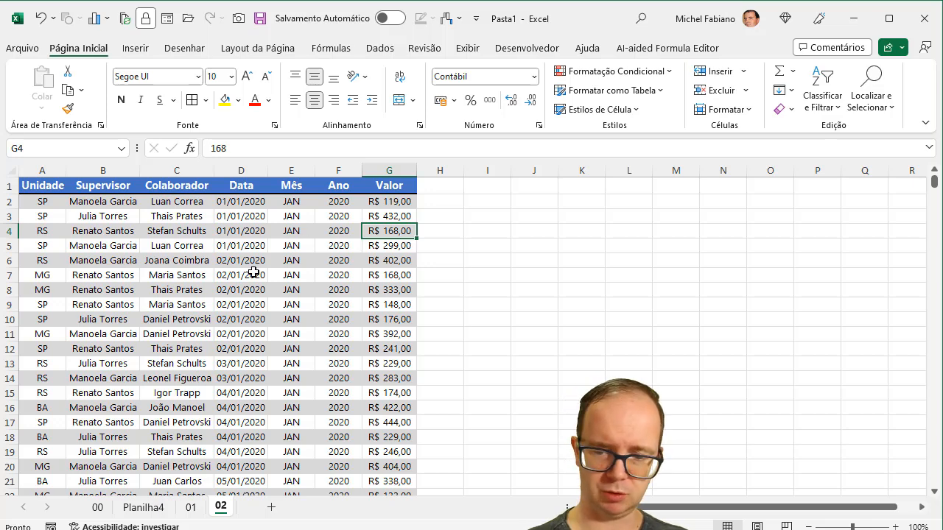
- Select the entire sales table on sheet 02 and review all of the recommended pivot tables for it
key(ctrl+a)
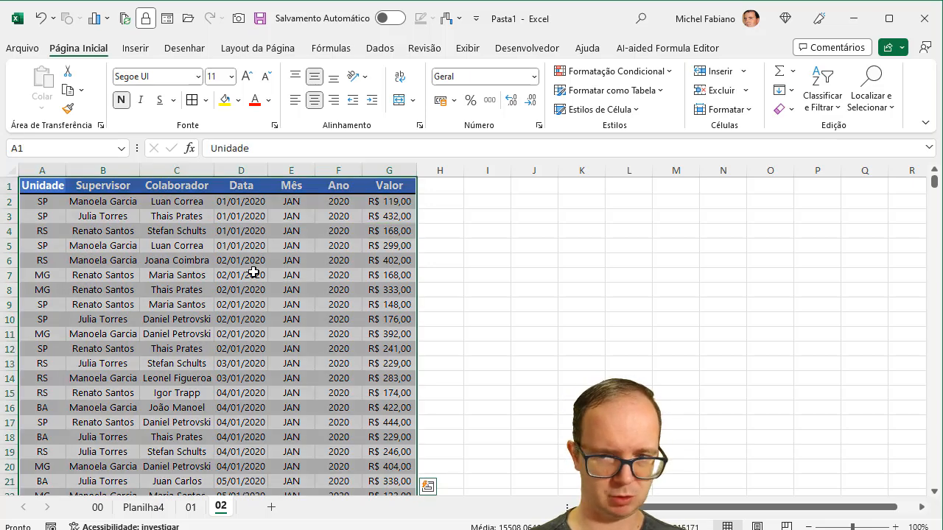
click(188, 236)
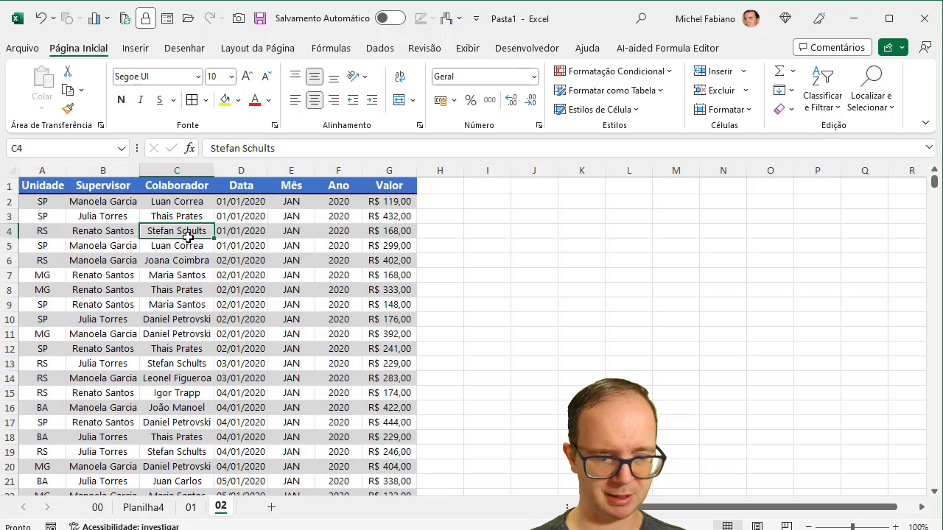
key(ctrl+a)
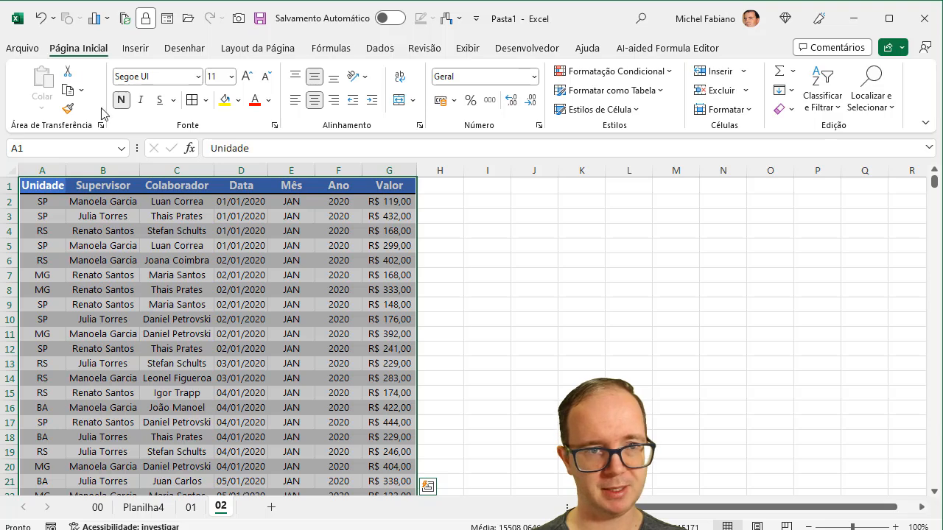
click(144, 57)
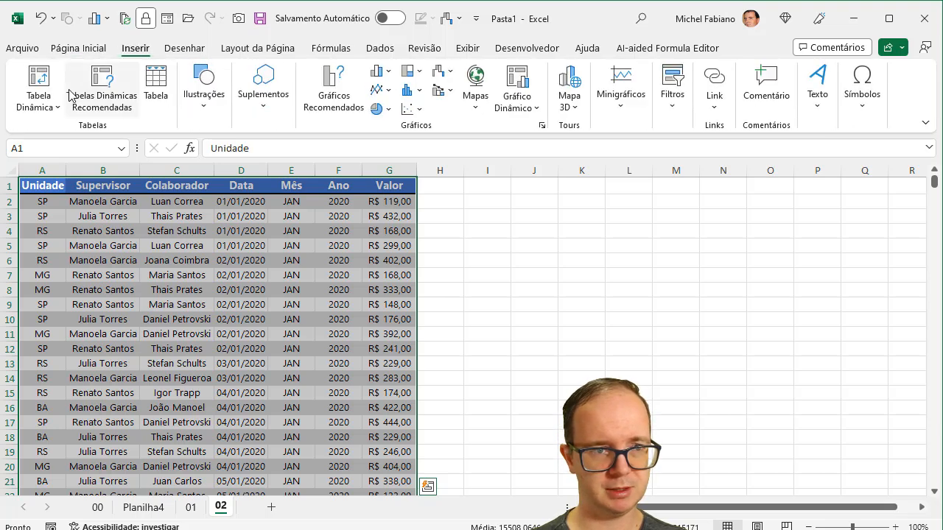
click(52, 108)
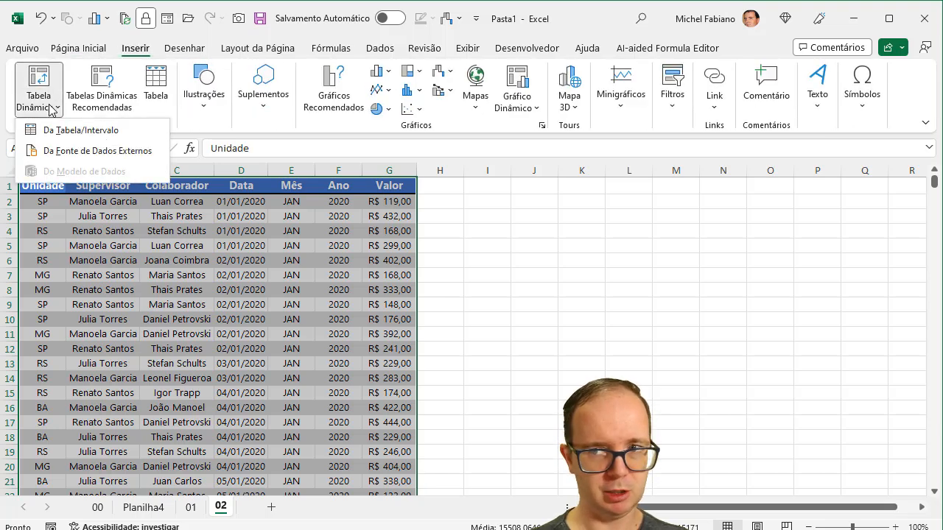
click(52, 107)
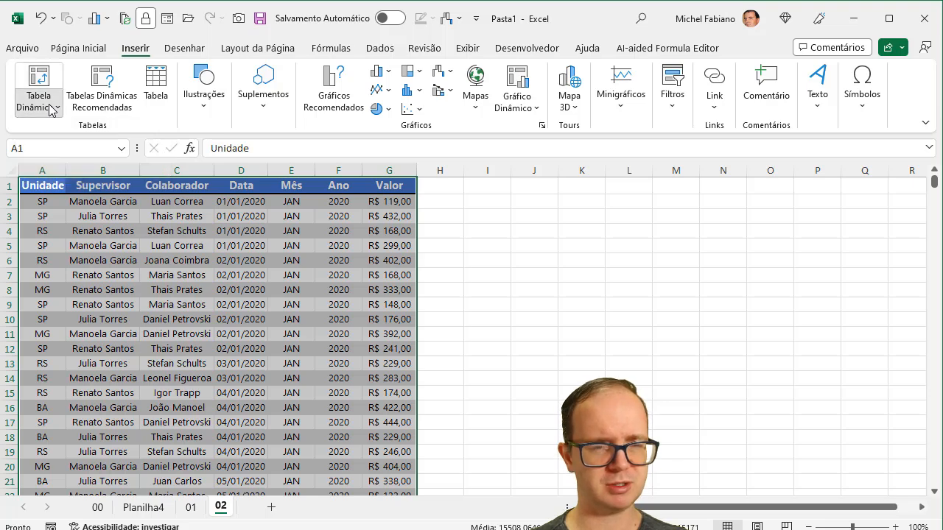
click(105, 103)
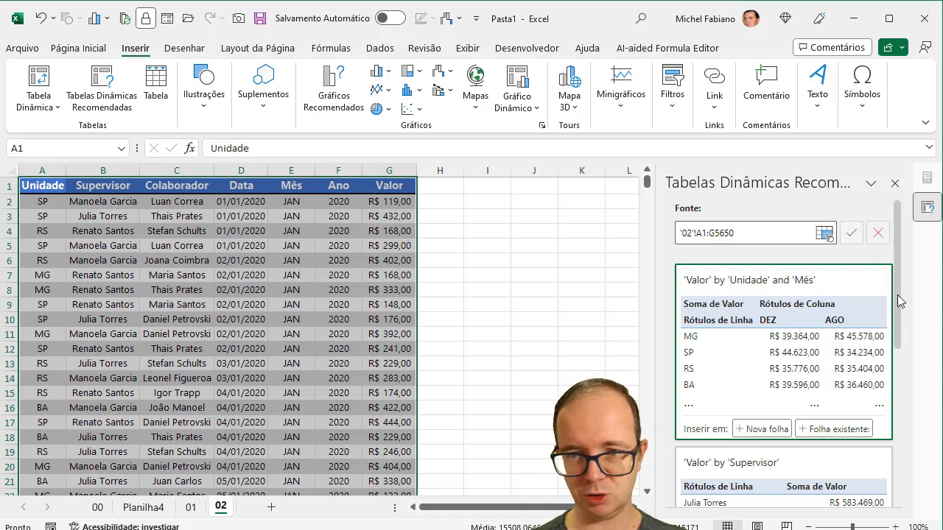
drag(897, 302, 913, 487)
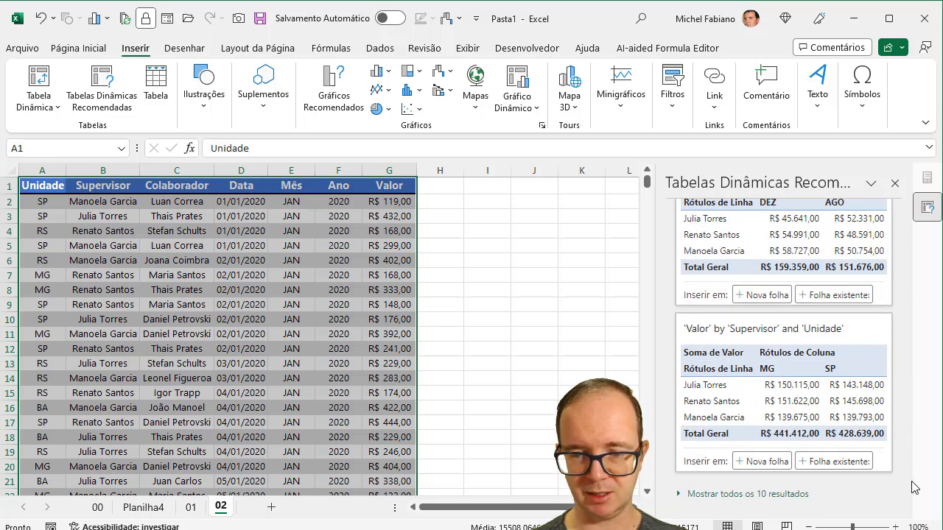
click(766, 495)
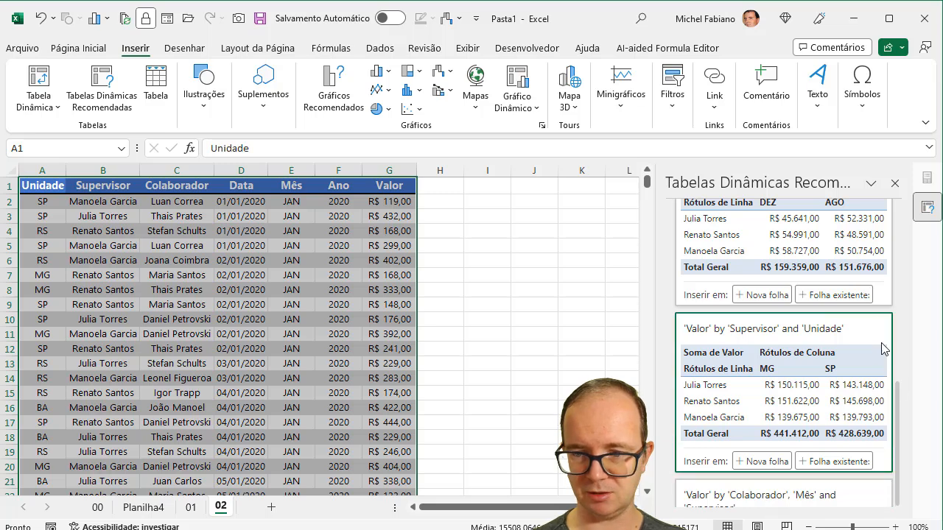
drag(902, 404, 896, 441)
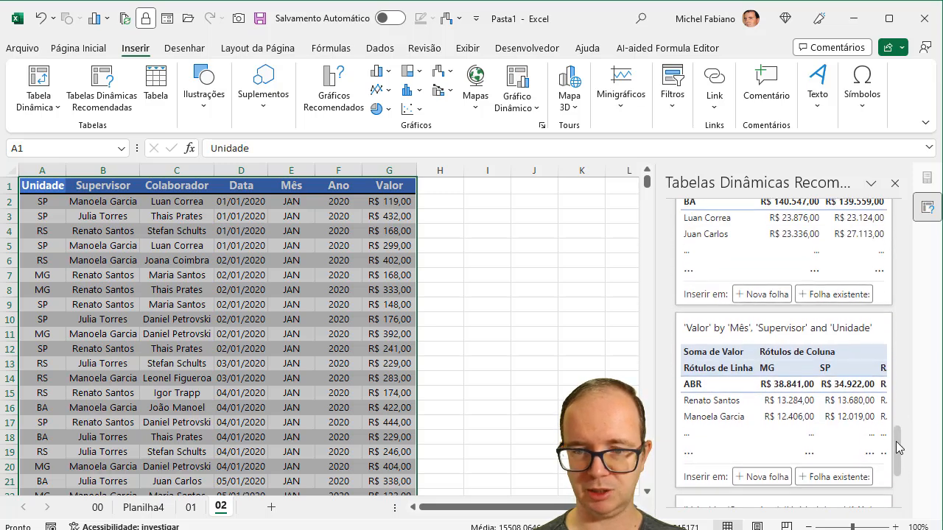
scroll(882, 345, up, 18)
scroll(853, 221, up, 2)
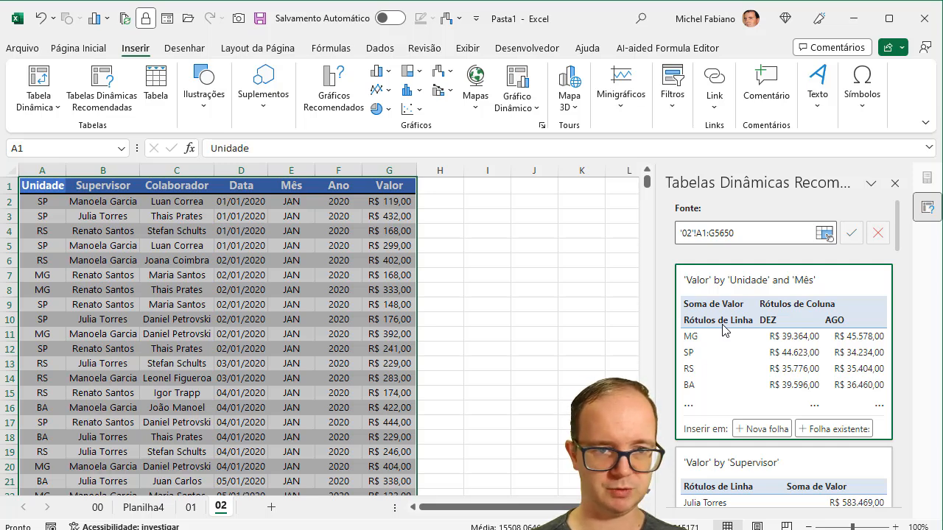
- Create a pivot table from '02'!$A$1:$G$5650 on a new worksheet, with Supervisor as rows and the sum of Valor as values
click(52, 81)
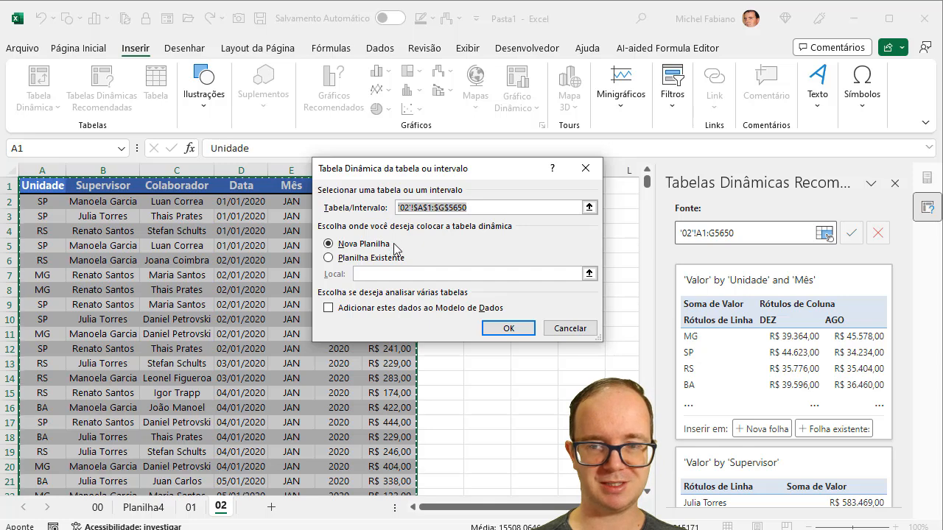
click(509, 329)
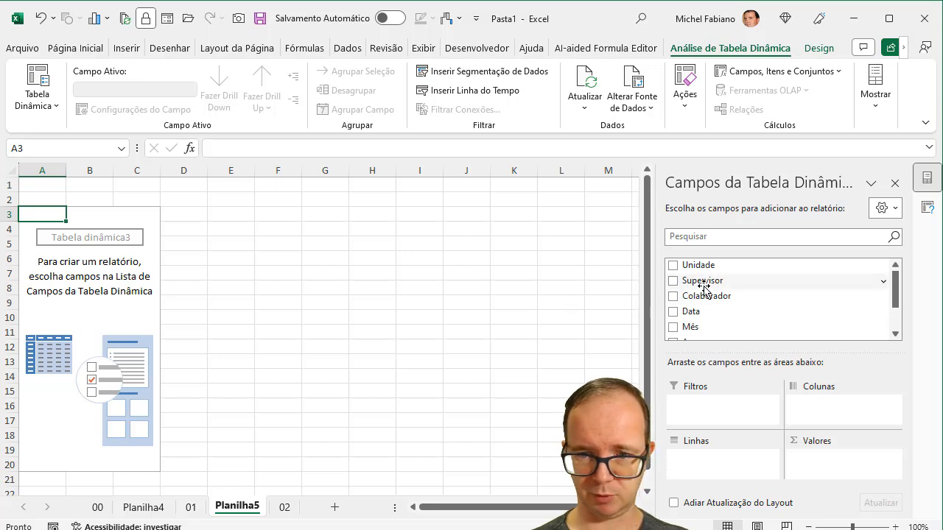
drag(705, 284, 707, 462)
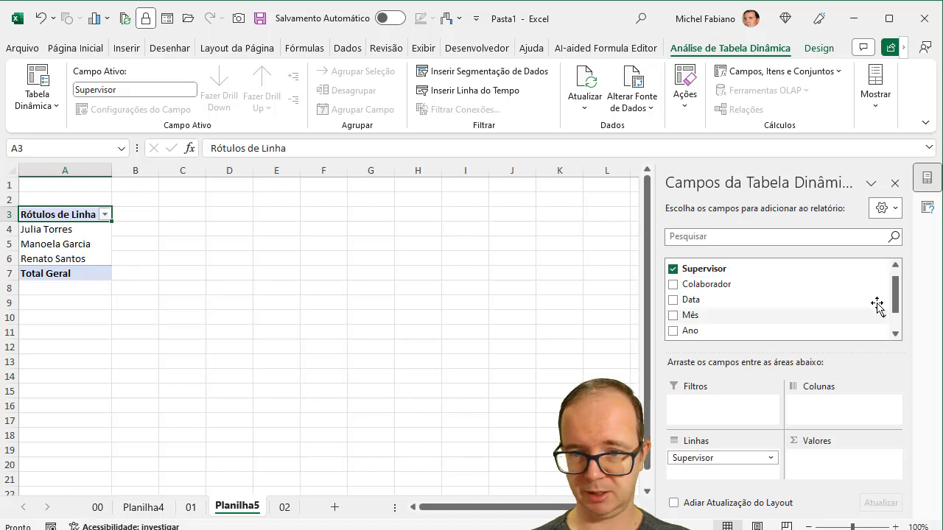
drag(897, 297, 897, 315)
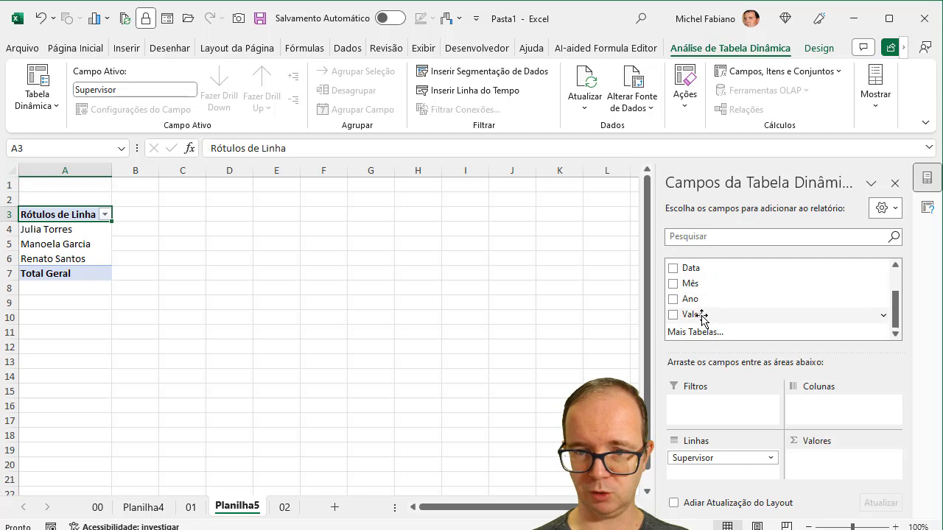
drag(705, 316, 833, 477)
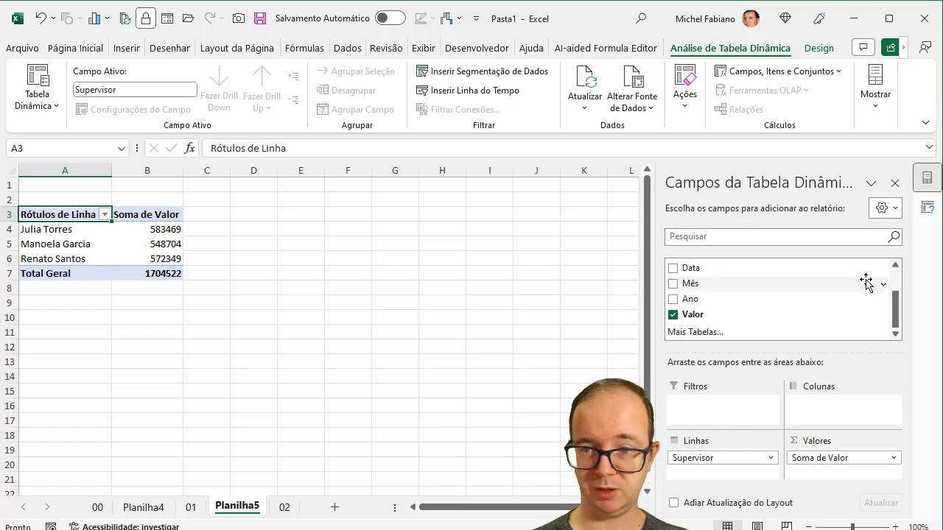
- Insert a Unidade slicer for the new pivot table
drag(895, 307, 897, 278)
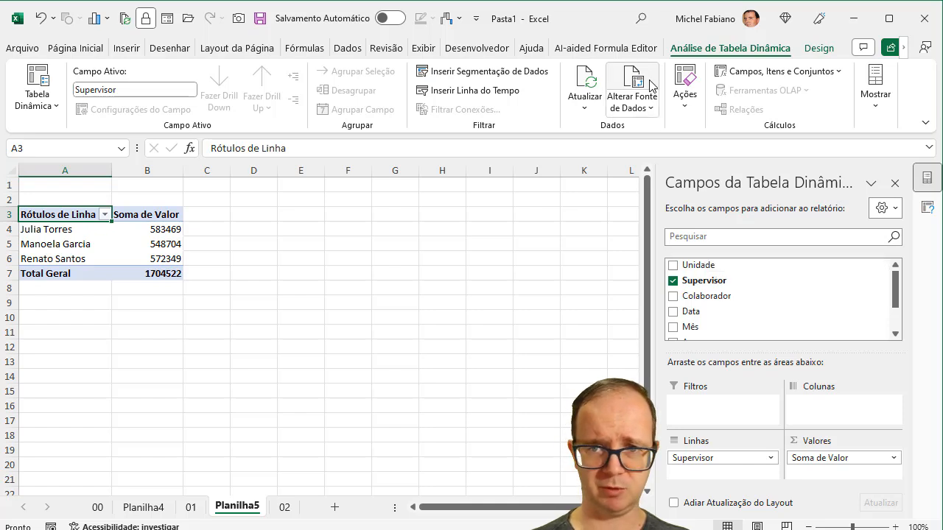
click(486, 72)
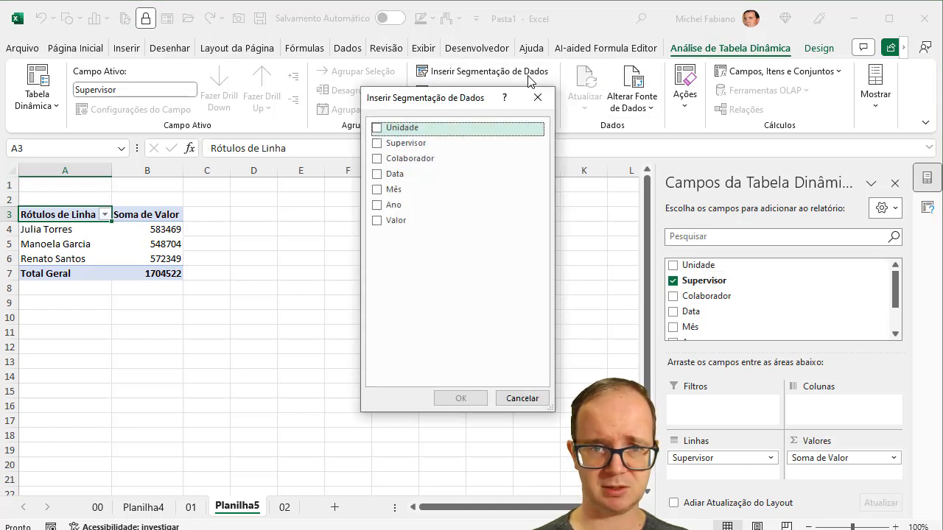
click(388, 128)
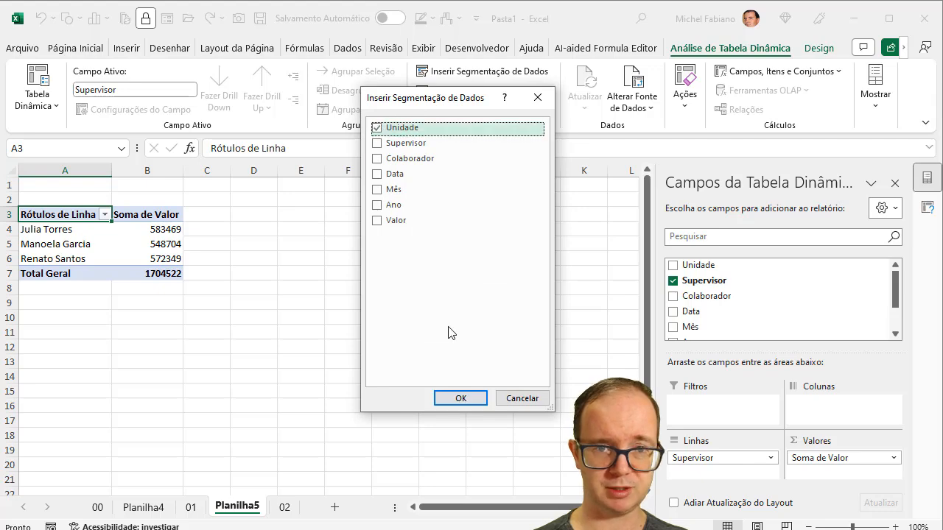
click(459, 398)
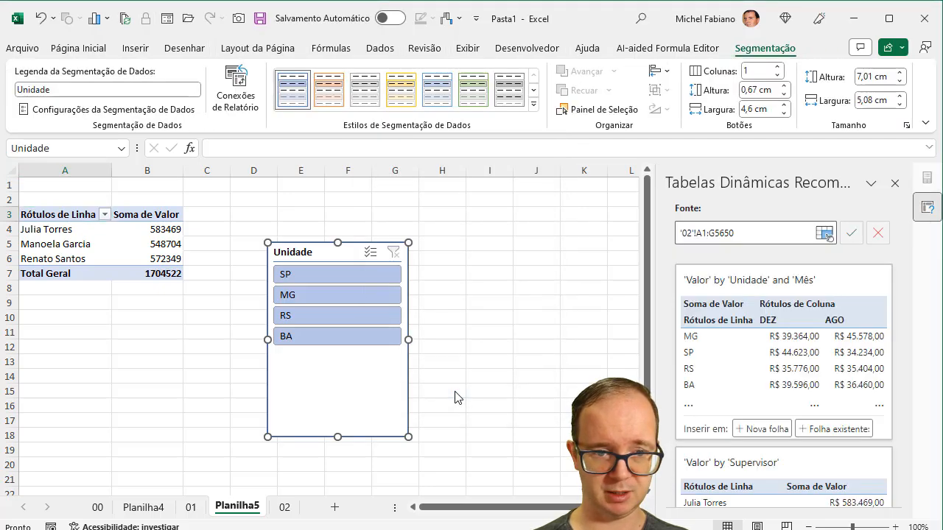
- Filter the pivot table by SP, MG, RS and BA in turn with the Unidade slicer to compare each supervisor's values
click(325, 278)
click(325, 297)
click(322, 317)
click(325, 337)
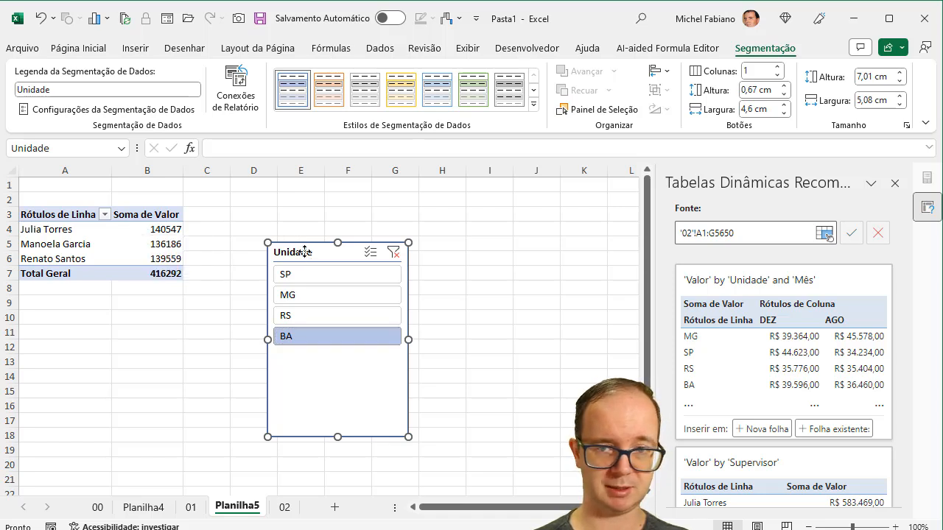
- Arrange the Unidade slicer in 4 columns and resize it to about 1.85 cm high and 8.84 cm wide
click(777, 67)
click(777, 67)
click(777, 67)
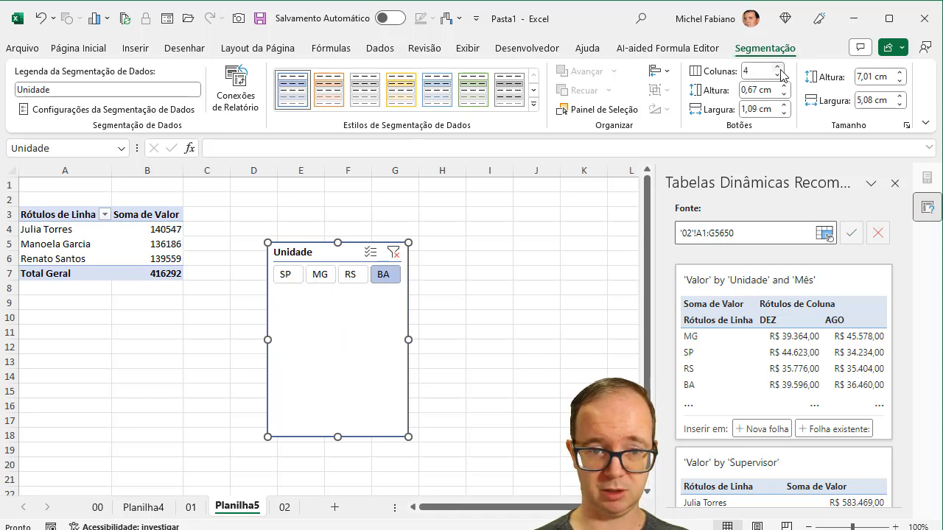
drag(339, 436, 354, 293)
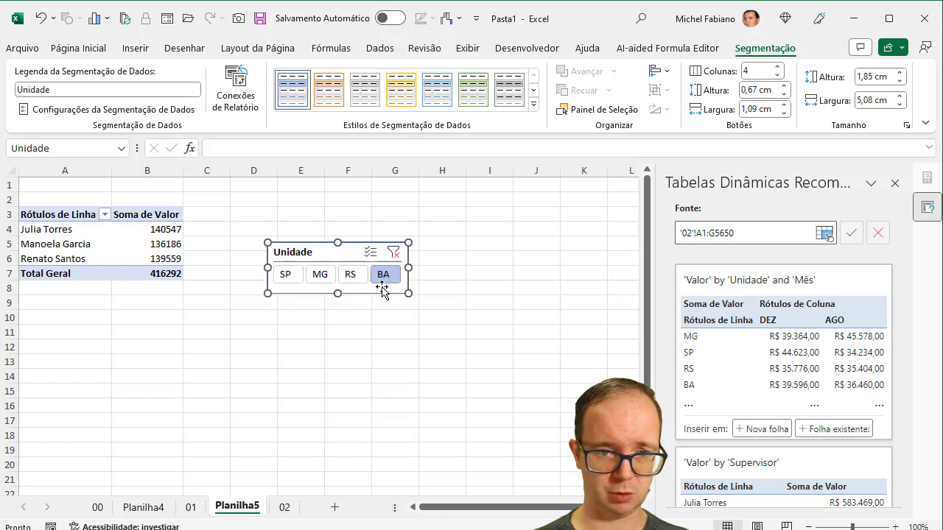
drag(409, 267, 514, 260)
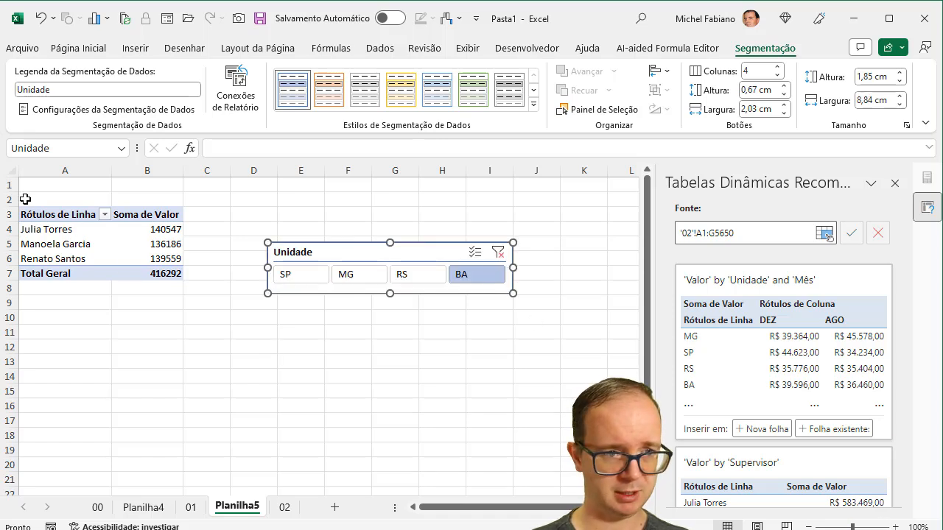
- Insert two blank rows at the top of the sheet and enlarge rows 2 and 3 to make space above the pivot table
click(8, 184)
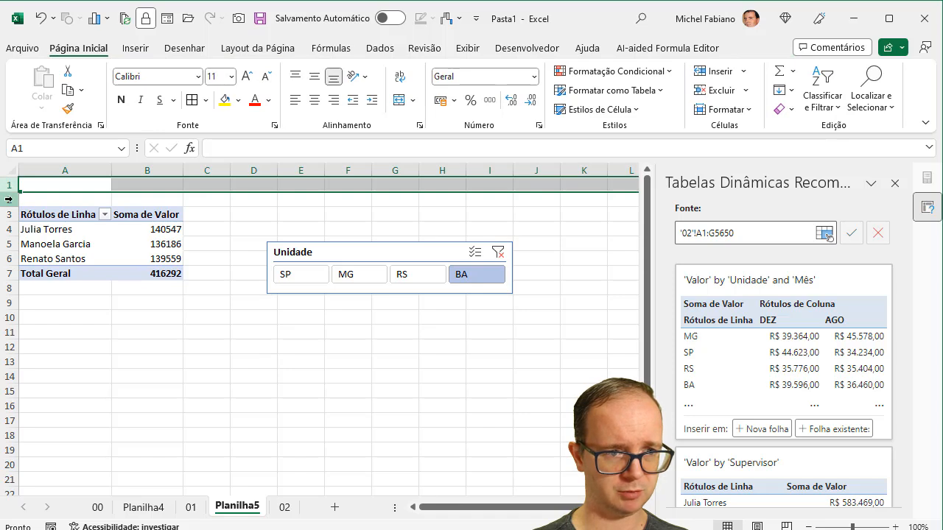
right_click(9, 184)
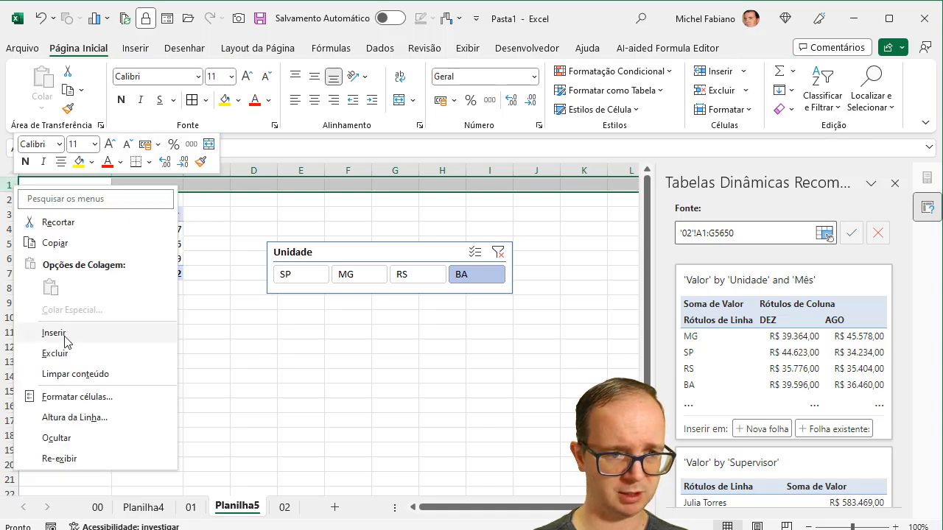
click(54, 333)
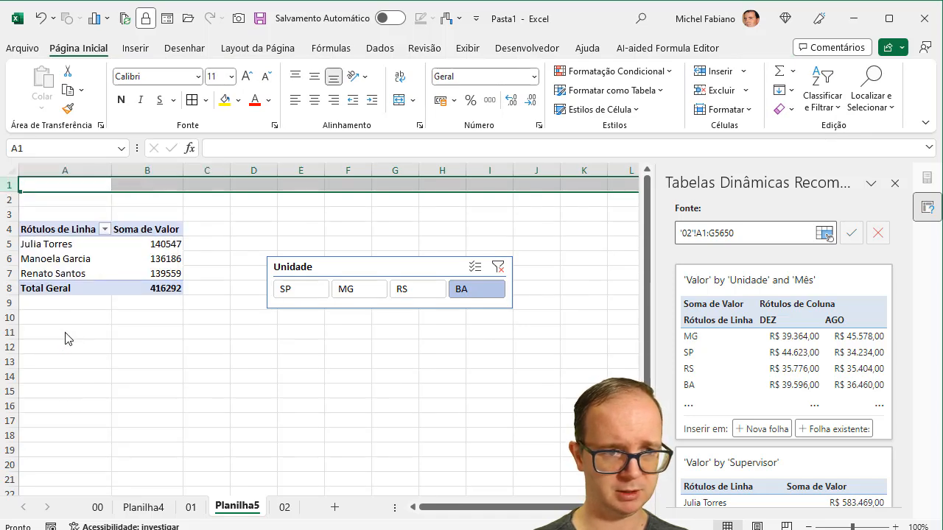
click(10, 200)
drag(10, 206, 13, 238)
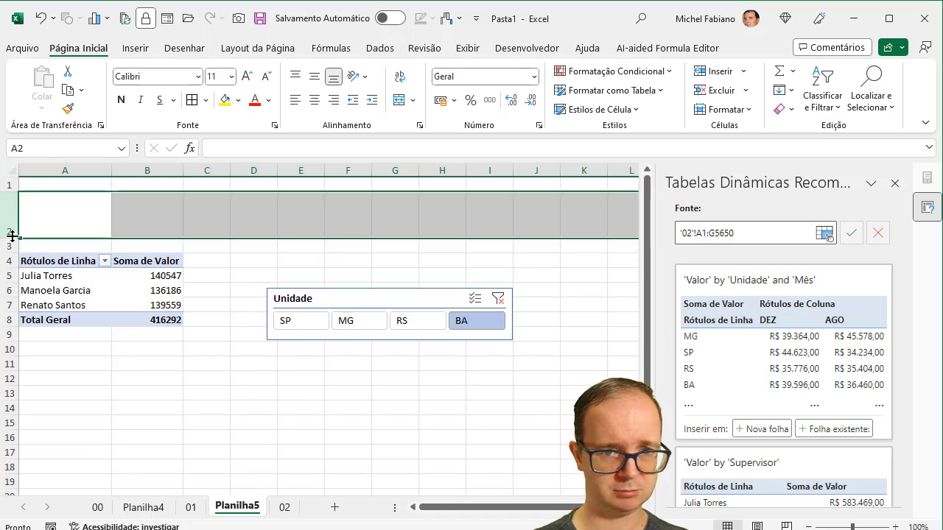
click(12, 184)
right_click(13, 188)
click(55, 333)
drag(11, 204, 10, 231)
- Move the Unidade slicer into the enlarged space directly above the pivot table and deselect it
drag(353, 337, 135, 236)
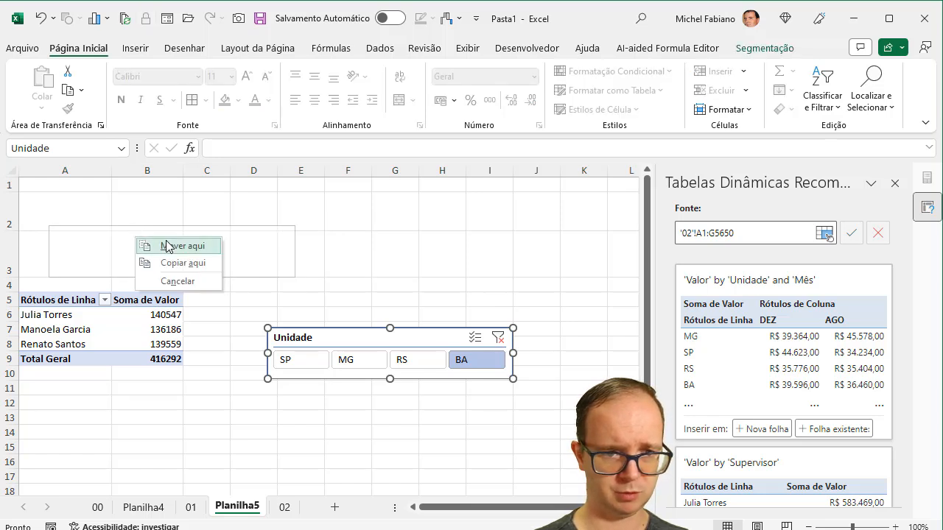
click(168, 246)
drag(171, 227, 170, 229)
click(213, 307)
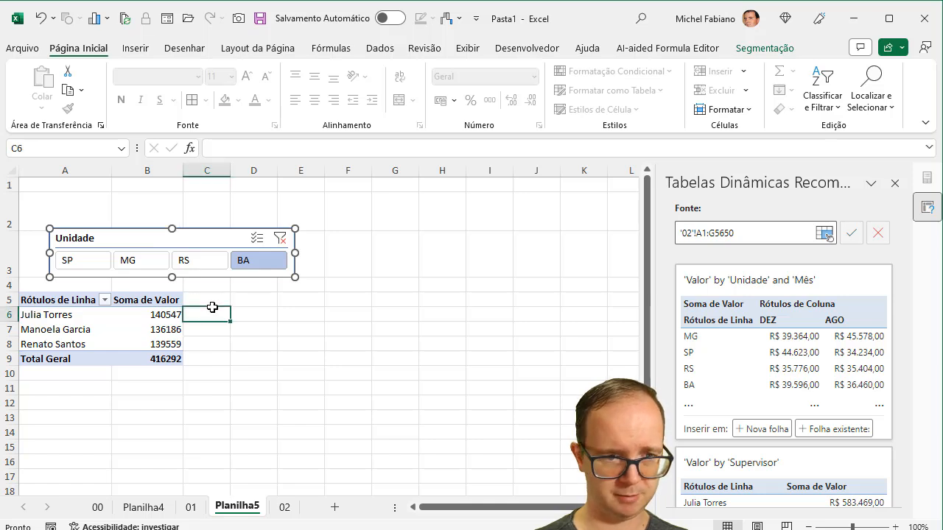
- Filter the pivot table by SP and finally by MG with the repositioned Unidade slicer
click(157, 315)
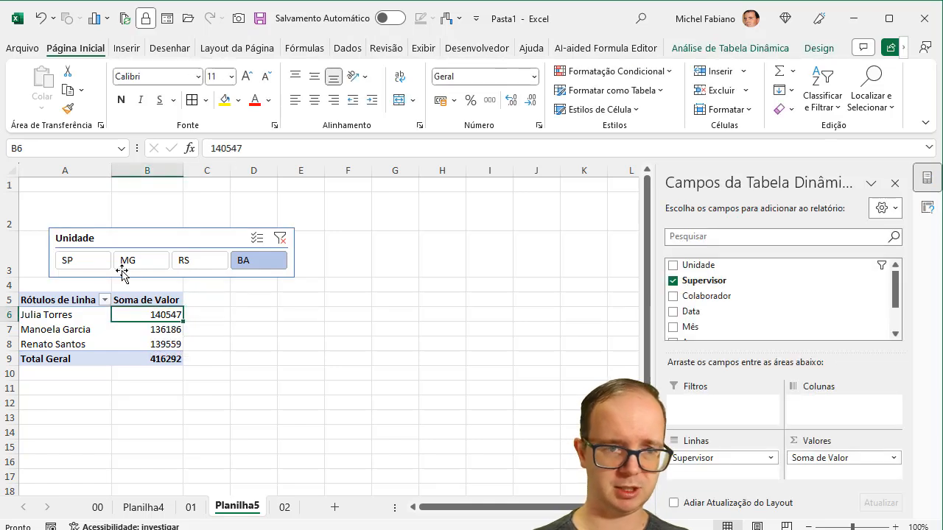
click(93, 266)
click(124, 267)
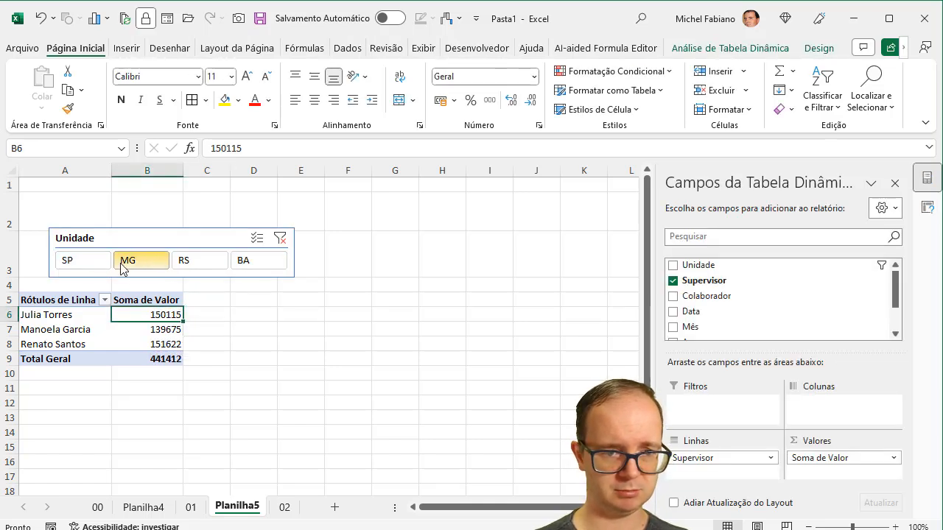
- Filter the supervisor pivot table to RS with the Unidade slicer and copy the pivot table to cell E5
click(187, 271)
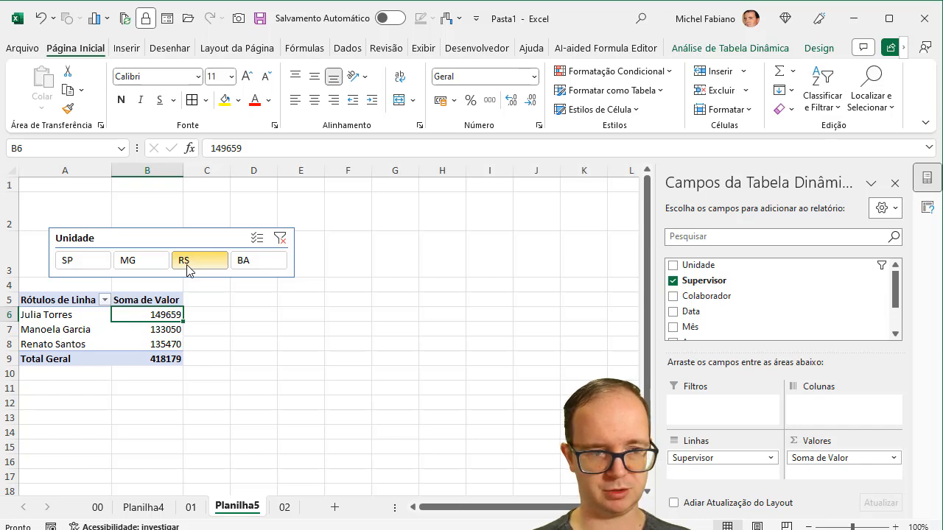
drag(29, 299, 130, 359)
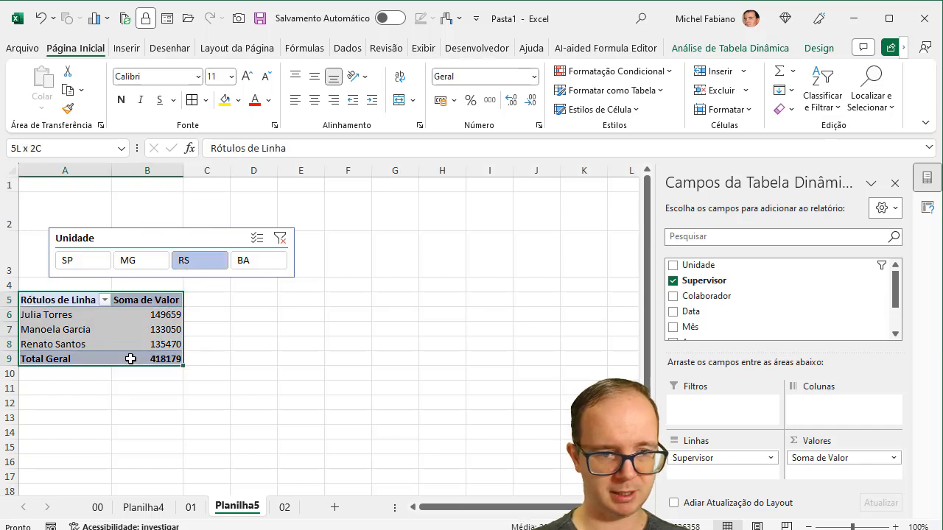
key(ctrl+c)
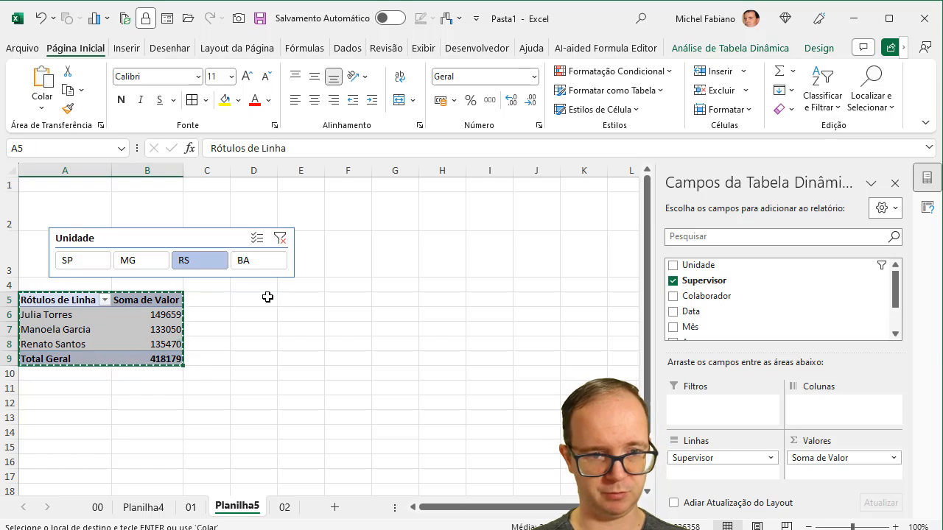
click(322, 301)
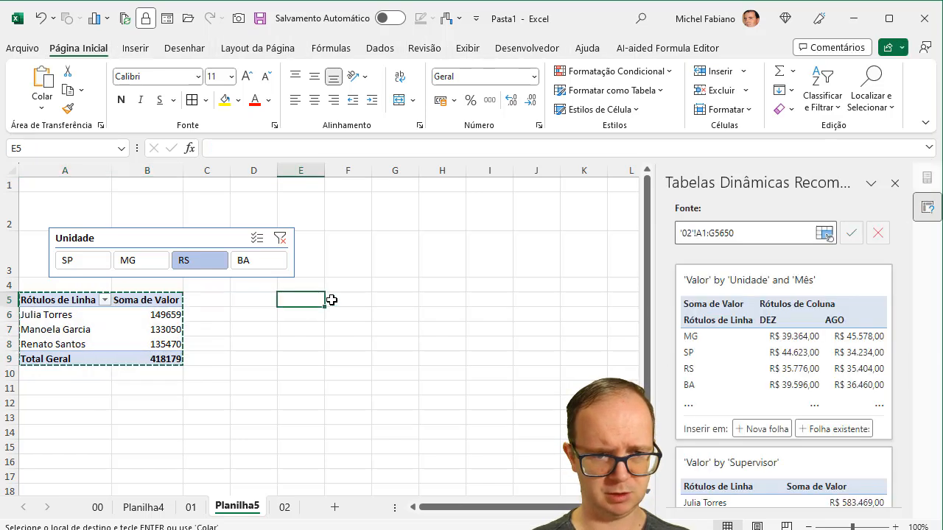
key(ctrl+v)
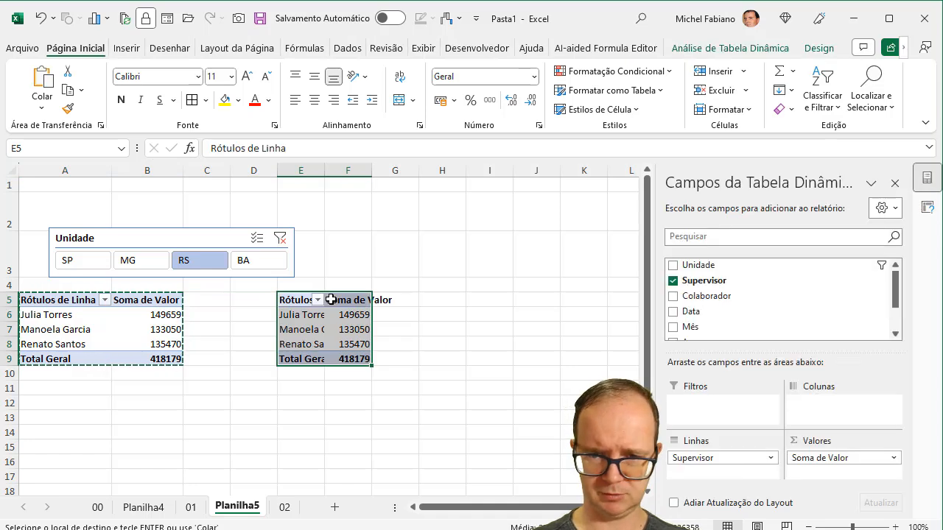
- Replace Supervisor with Colaborador in the rows of the copied pivot table at E5 and deselect it
click(673, 281)
drag(695, 296, 713, 466)
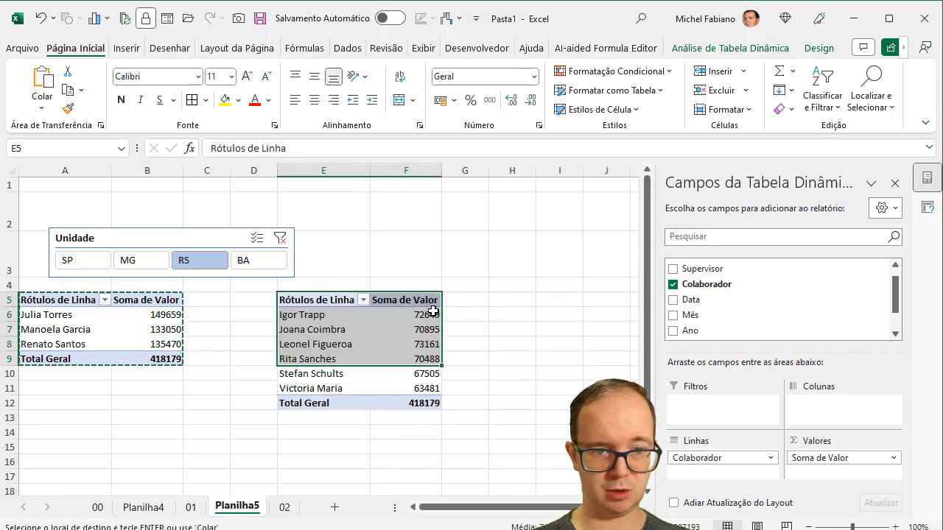
click(419, 314)
click(494, 337)
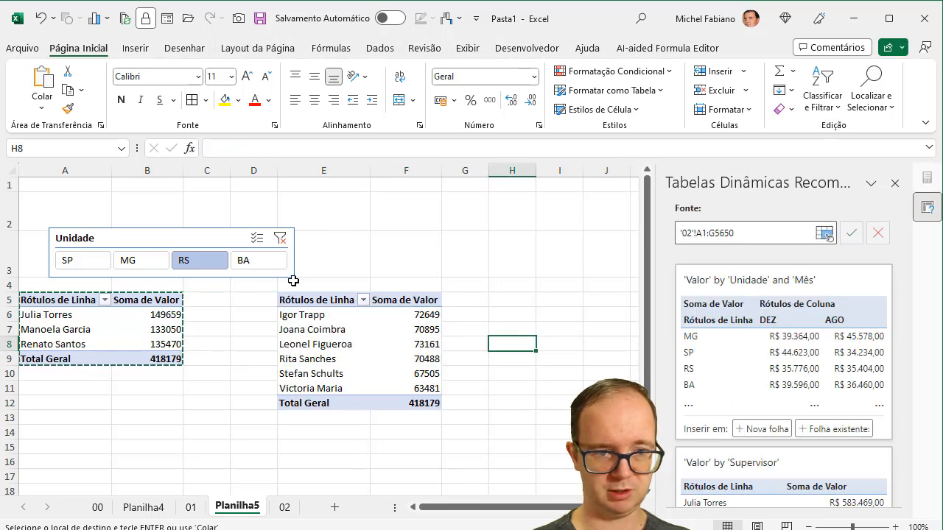
- Filter the supervisor and Colaborador pivot tables by MG, SP, RS and finally BA with the shared Unidade slicer
click(118, 261)
click(103, 262)
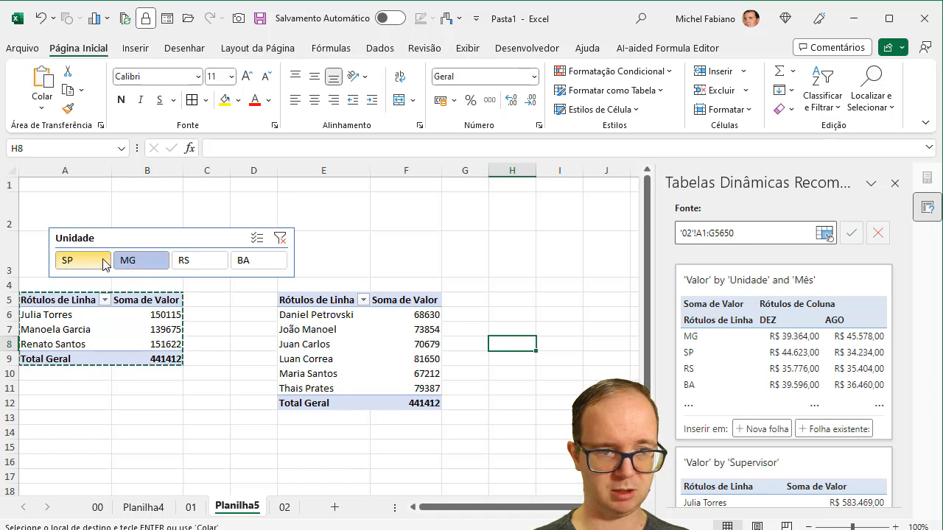
click(127, 262)
click(193, 264)
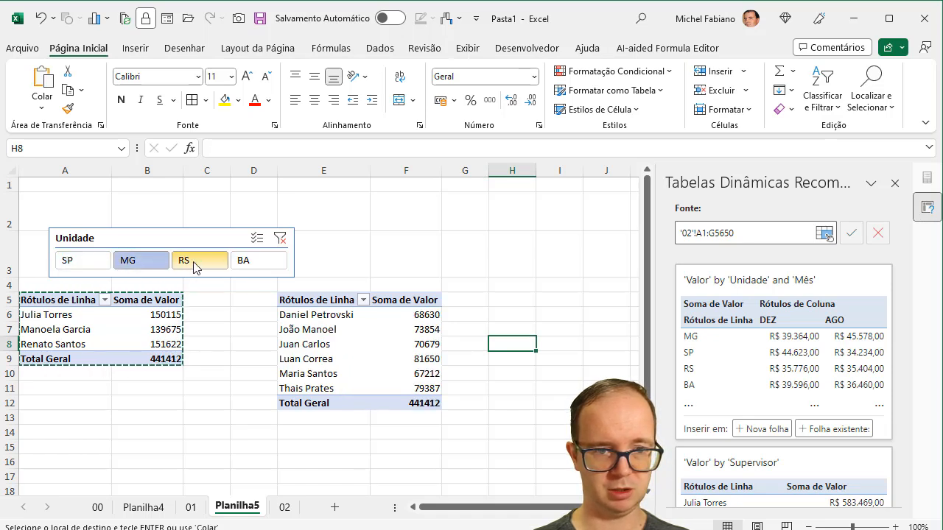
click(247, 261)
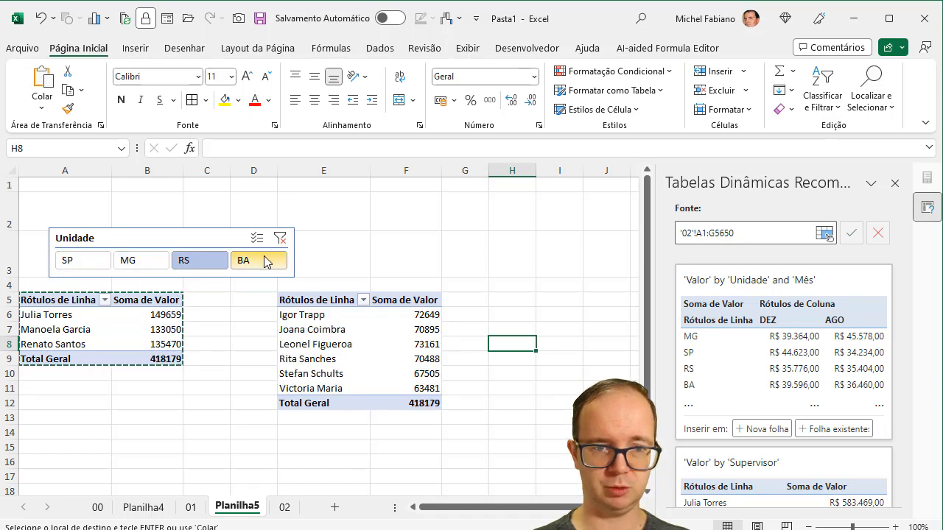
- Copy the supervisor pivot table to cell I5
click(322, 301)
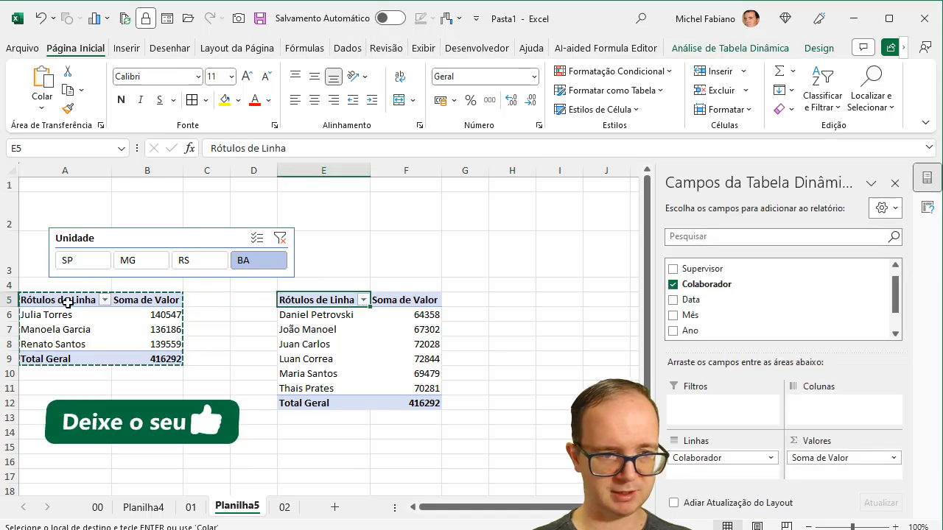
click(74, 304)
drag(76, 304, 133, 358)
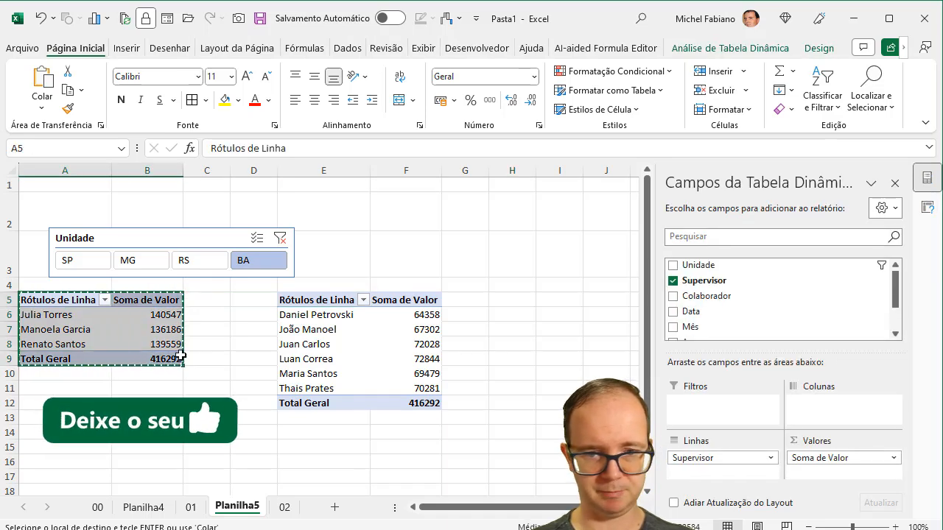
click(556, 301)
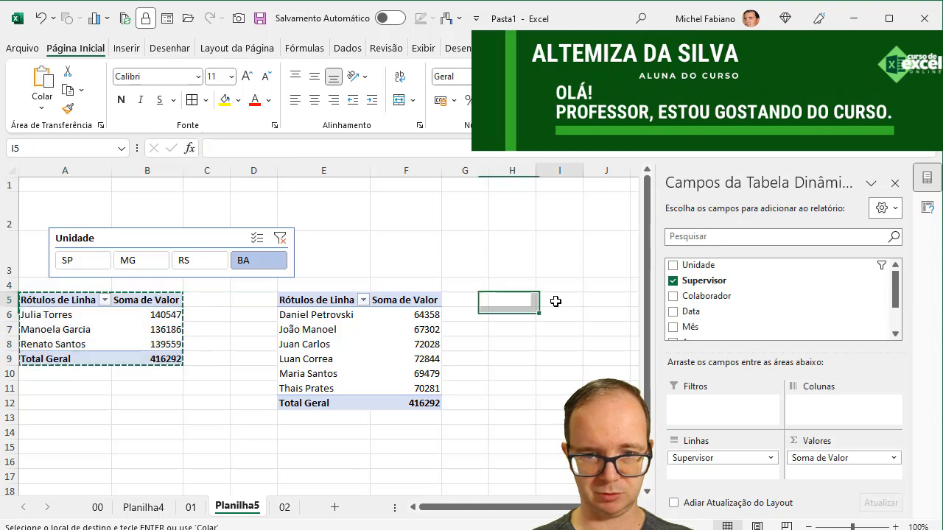
key(ctrl+v)
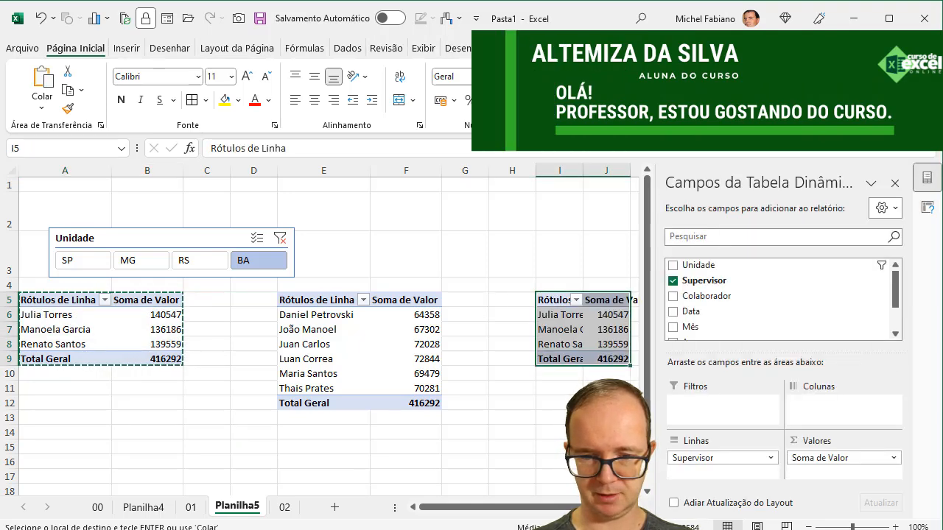
- Replace Supervisor with Mês in the rows of the pivot table at I5
click(639, 507)
click(640, 507)
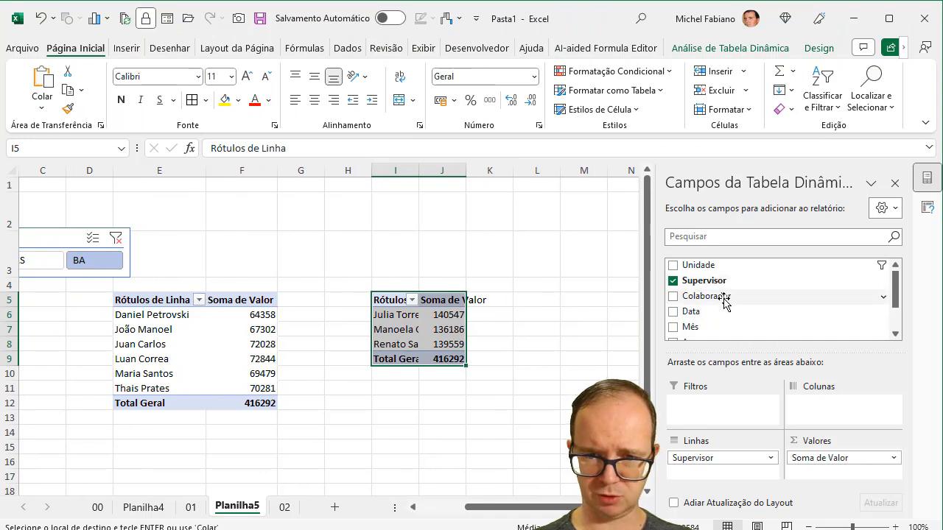
drag(725, 458, 786, 310)
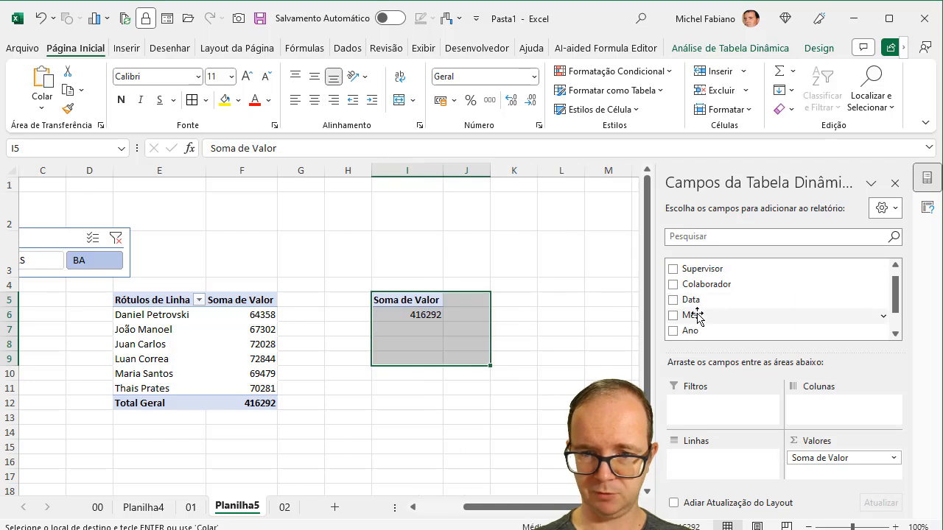
drag(696, 319, 712, 469)
- Filter all three pivot tables by RS, BA and finally MG with the Unidade slicer
mouse_move(594, 507)
mouse_down()
mouse_move(566, 511)
mouse_move(582, 510)
mouse_up()
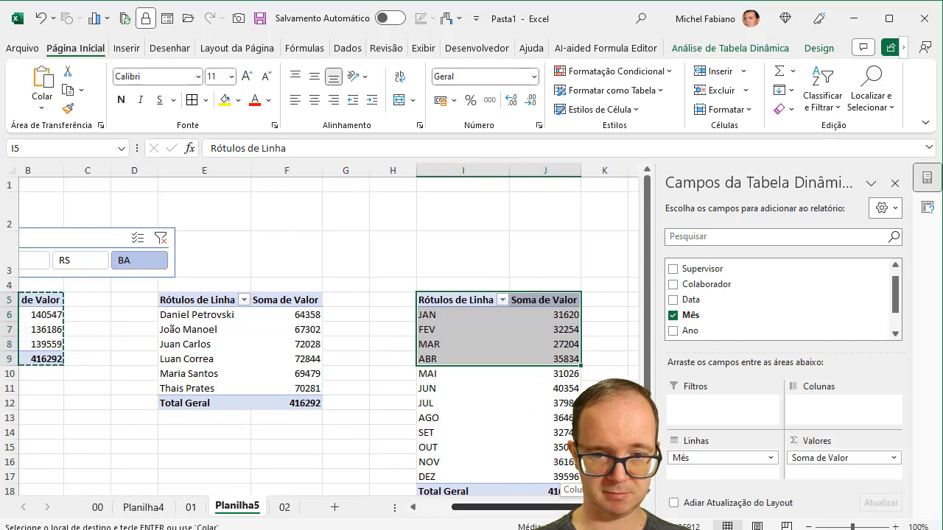
click(93, 261)
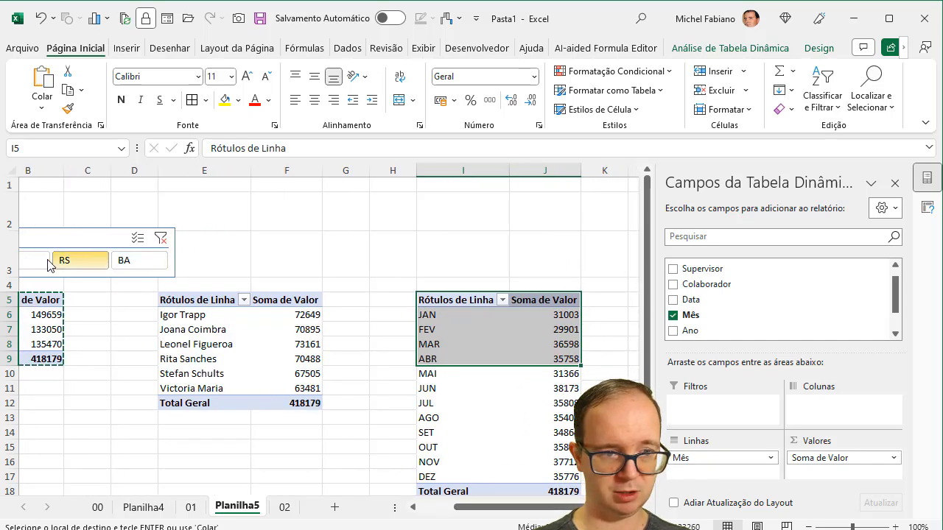
click(46, 261)
click(122, 263)
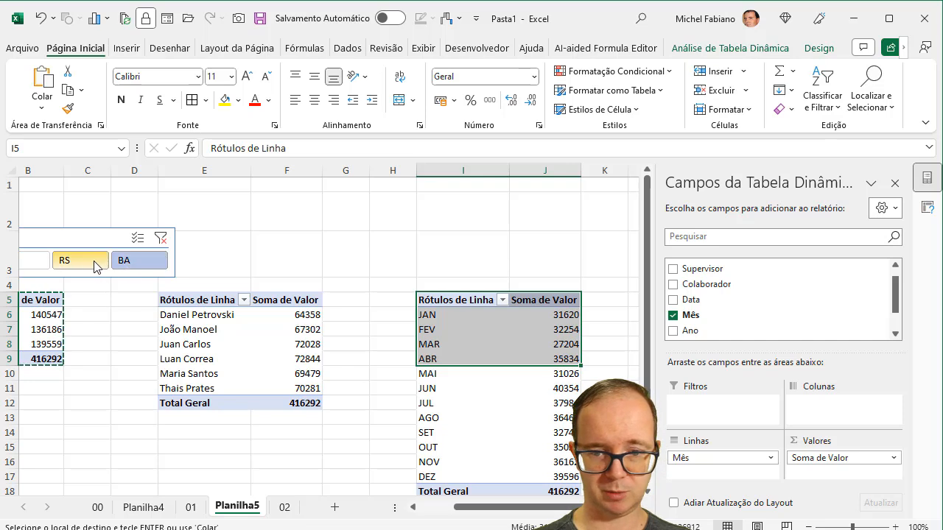
click(95, 264)
click(37, 262)
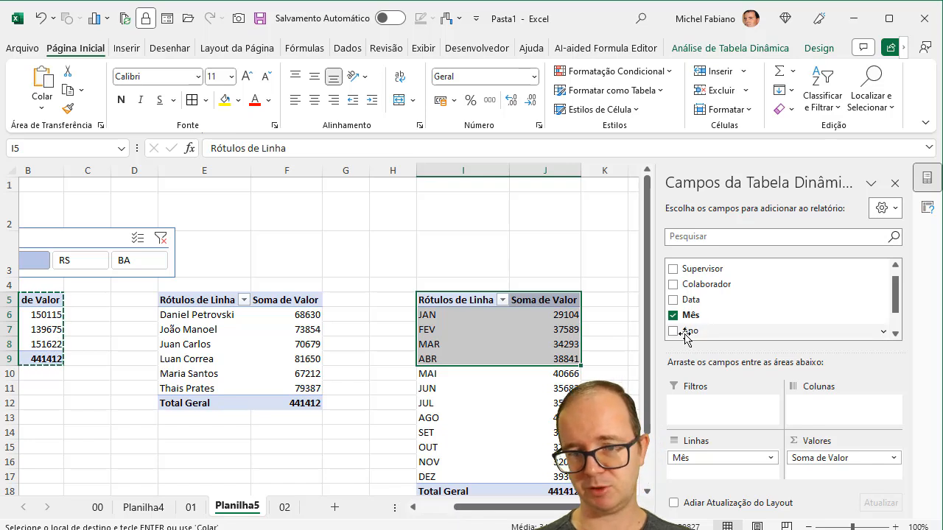
- Break the monthly pivot table down by Ano in the columns and view the yearly values
drag(685, 333, 838, 410)
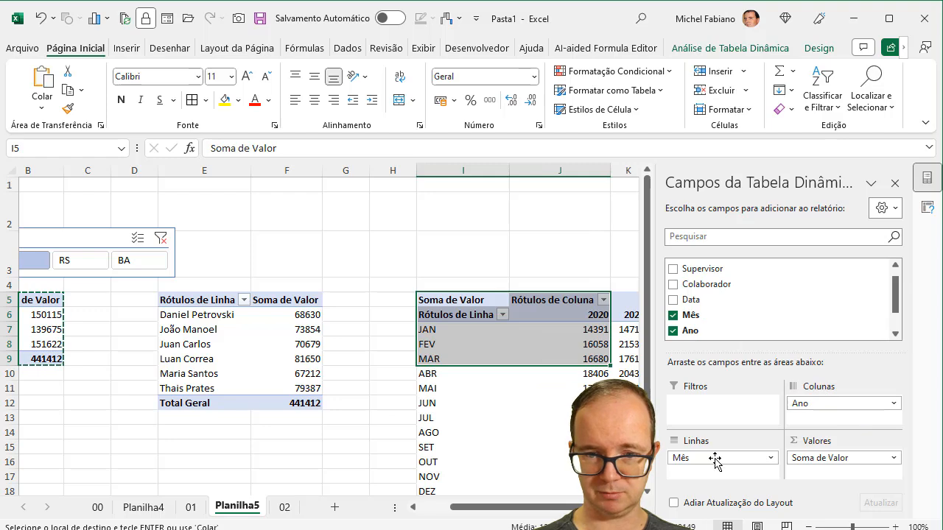
click(643, 508)
click(643, 507)
click(643, 507)
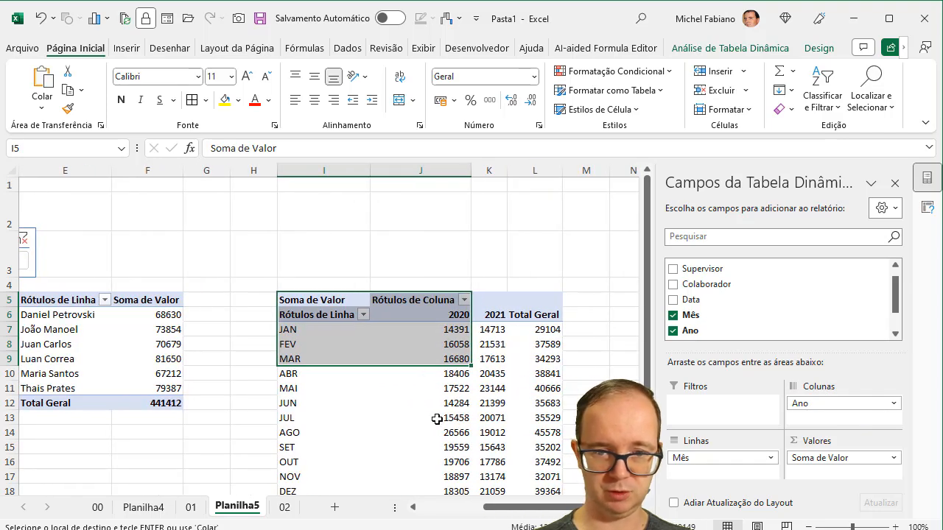
mouse_move(495, 339)
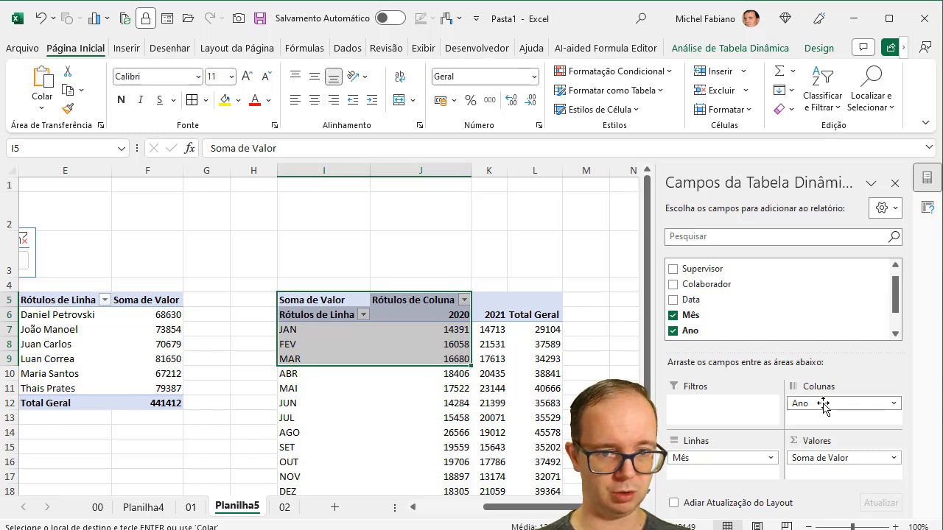
- Remove Ano from the columns of the monthly pivot table and select an empty cell above the Colaborador table
drag(823, 404, 752, 324)
drag(490, 507, 428, 507)
click(403, 248)
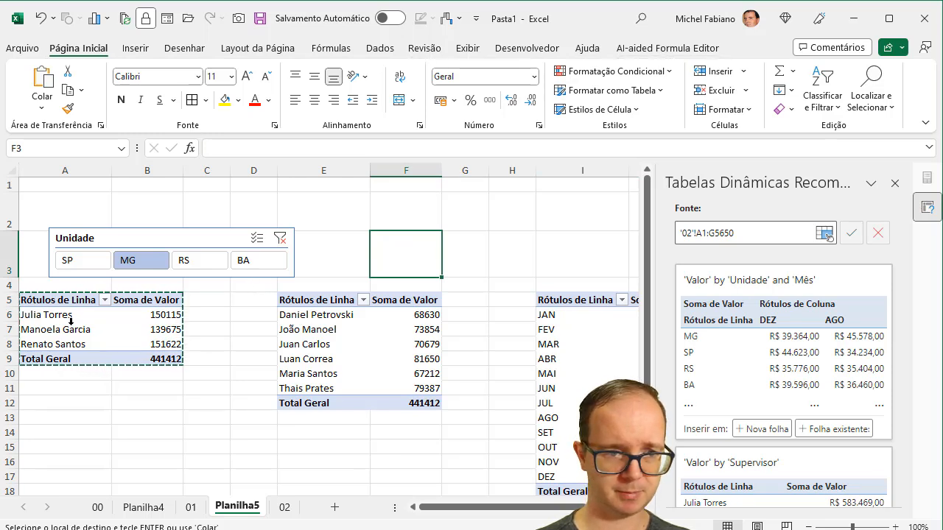
- Insert an Ano slicer for the monthly pivot table
click(543, 315)
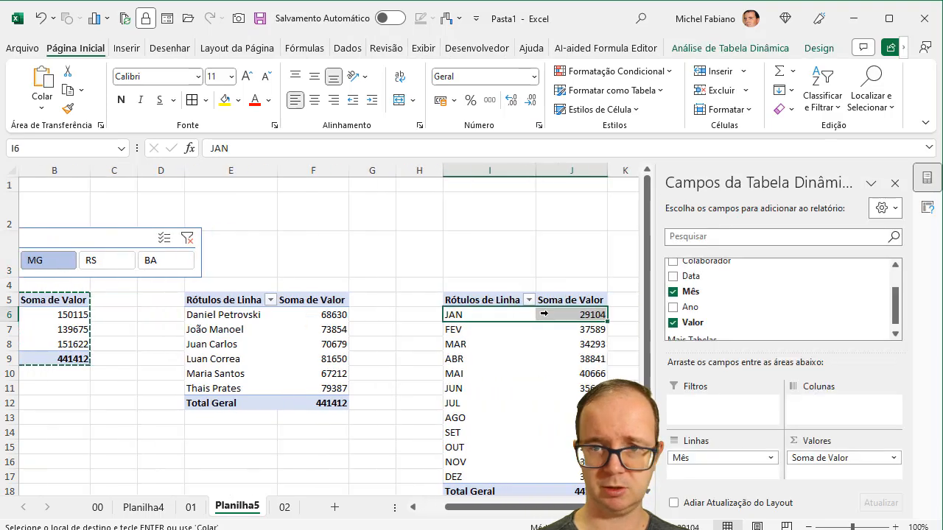
click(730, 48)
click(456, 74)
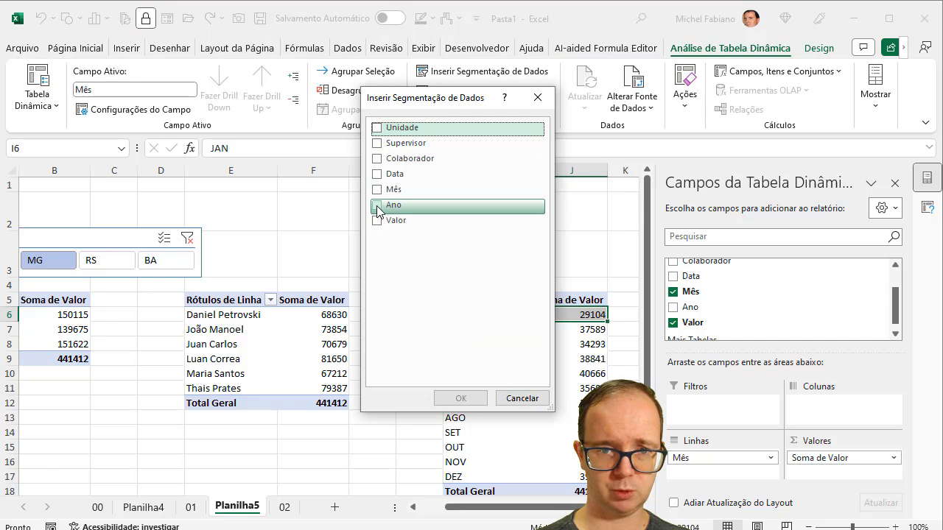
click(391, 206)
click(447, 401)
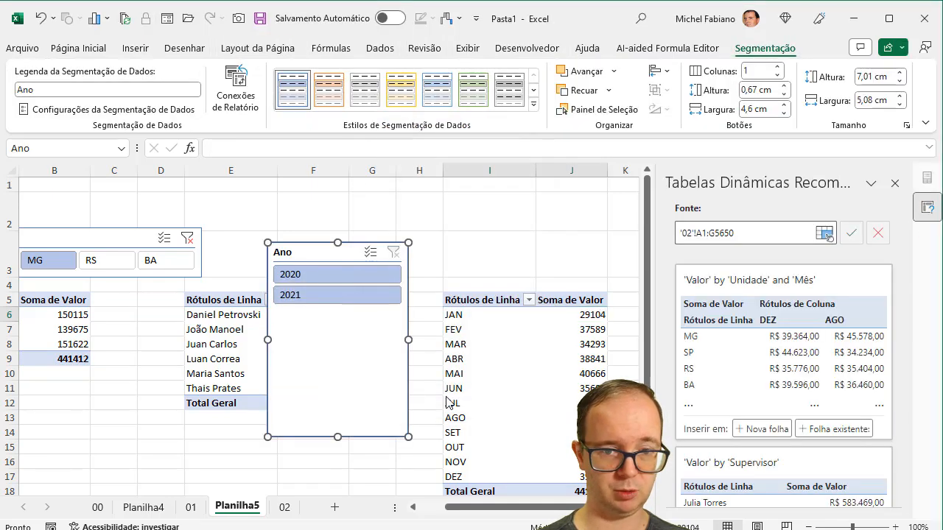
- Filter the monthly pivot table alternately by 2020 and 2021 with the Ano slicer, ending on 2021
click(323, 283)
click(326, 294)
click(326, 276)
click(328, 296)
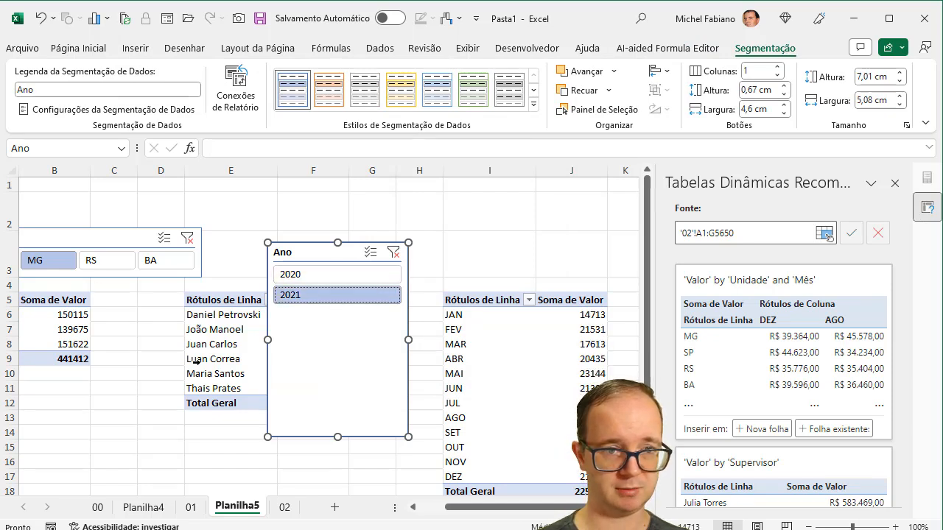
- Connect the Ano slicer to Tabela dinâmica3 and Tabela dinâmica4 as well, and filter all pivot tables by 2020 and finally 2021
click(238, 103)
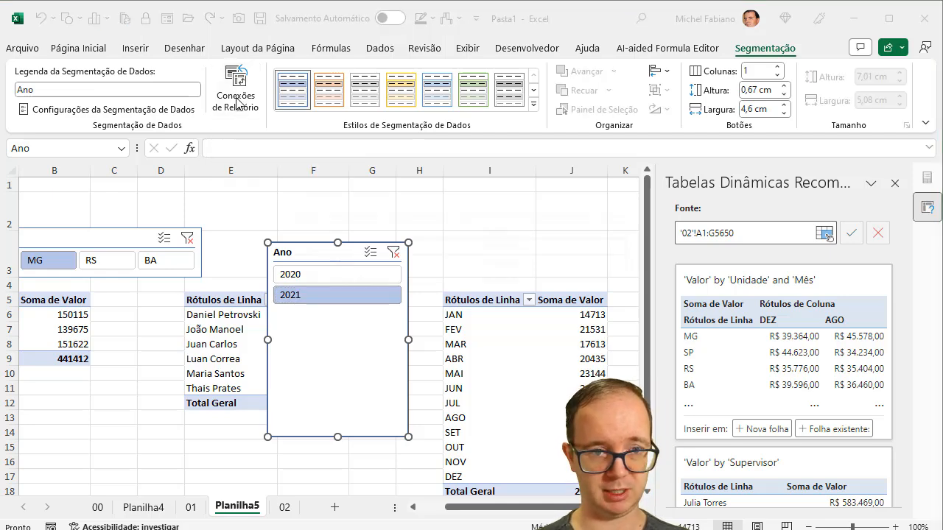
click(287, 264)
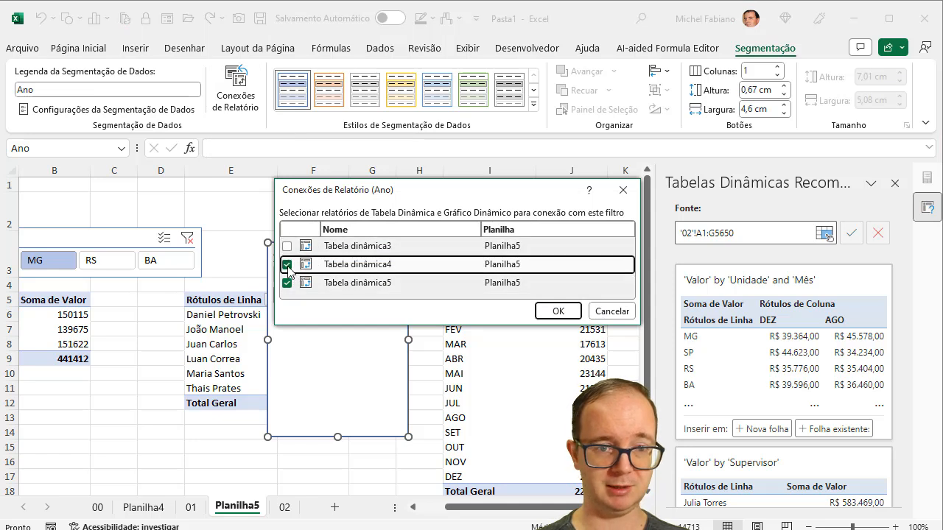
click(287, 246)
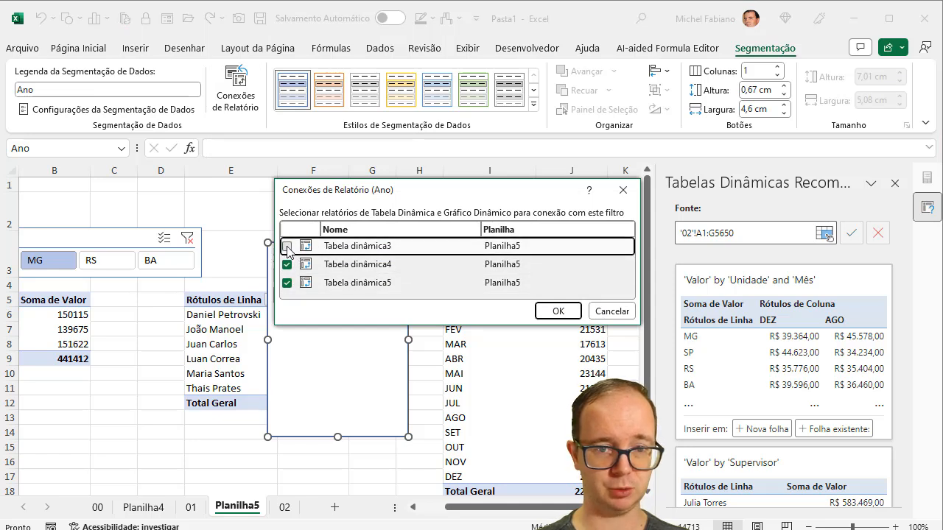
click(558, 312)
click(358, 276)
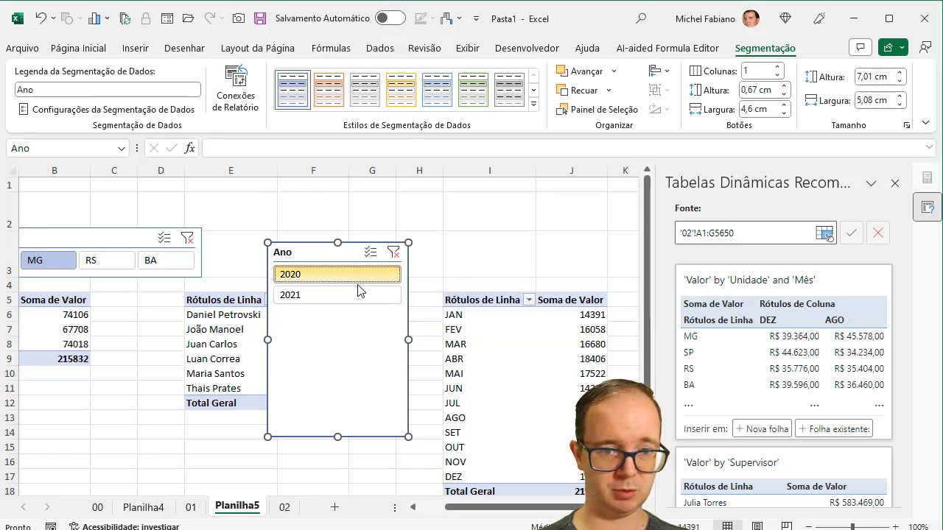
click(359, 295)
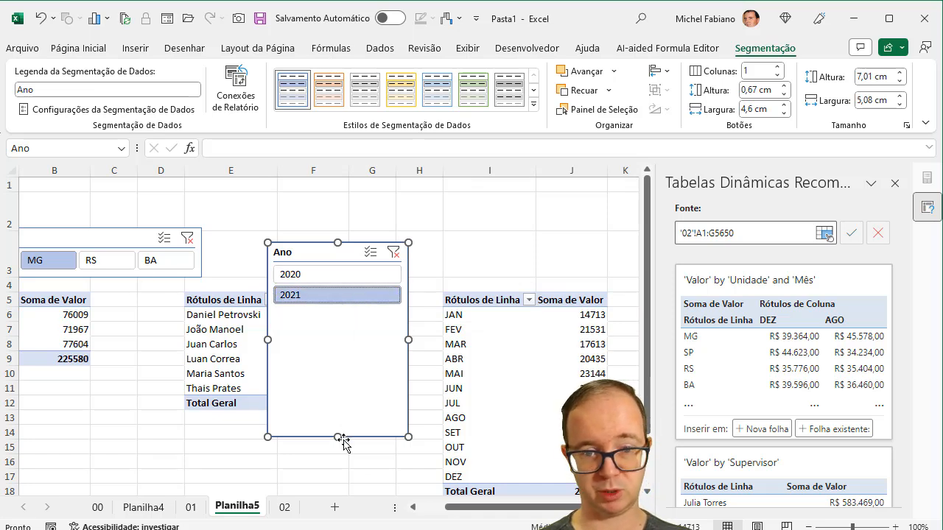
- Arrange the Ano slicer in 2 columns, shorten it to about 1.98 cm and place it above the Colaborador pivot table
click(777, 67)
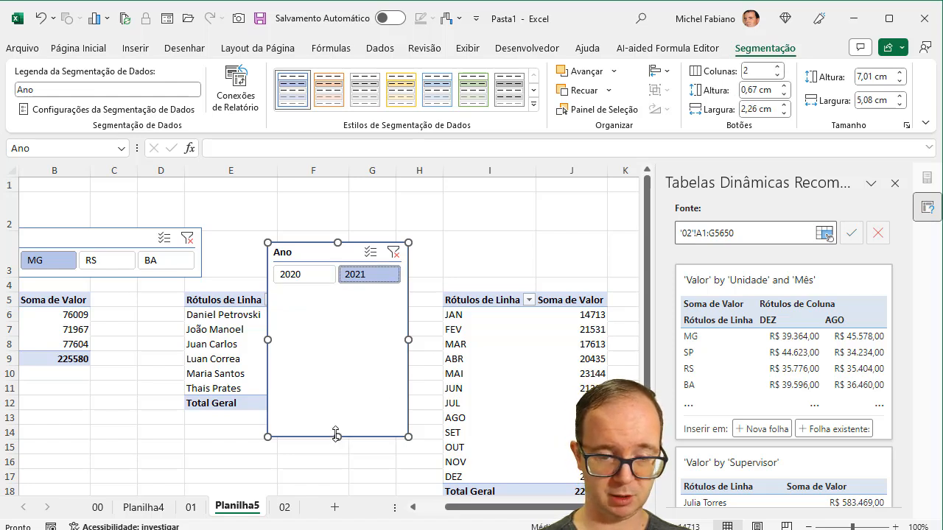
drag(336, 436, 350, 297)
drag(345, 251, 308, 233)
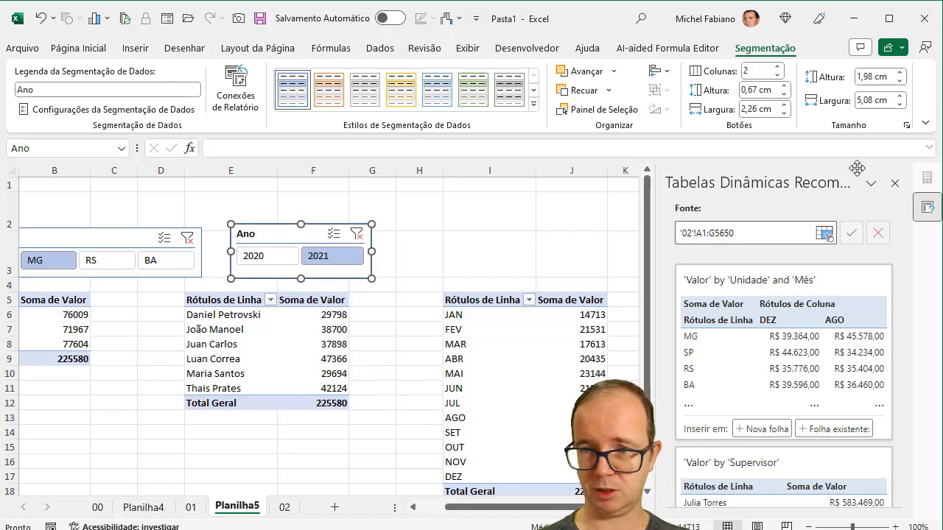
- Close the recommended pivot tables pane and filter all pivot tables by year 2020 and by units BA, RS and finally SP
click(895, 184)
drag(693, 507, 660, 506)
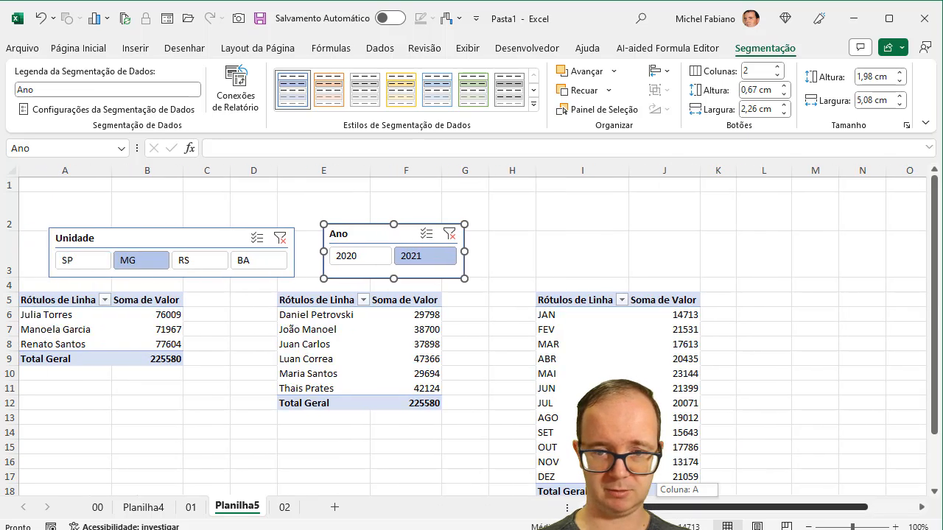
click(357, 256)
click(240, 267)
click(210, 265)
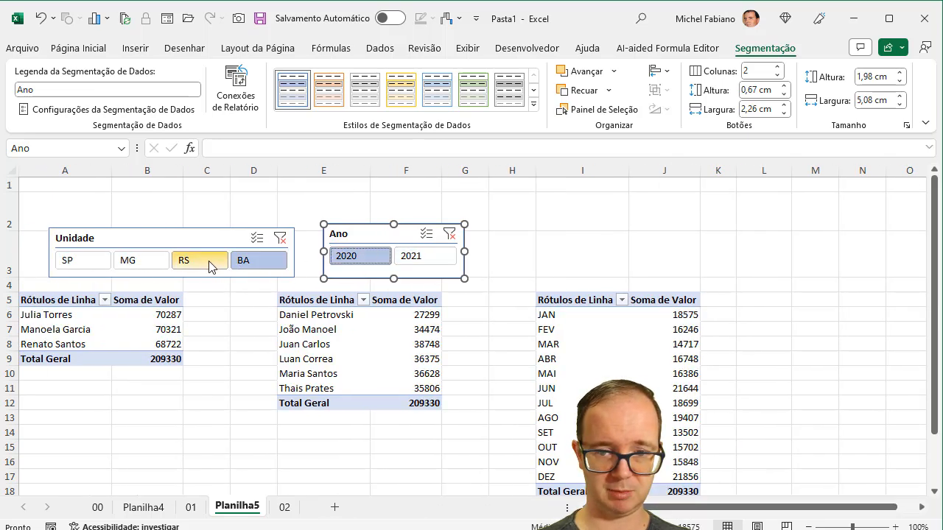
click(103, 265)
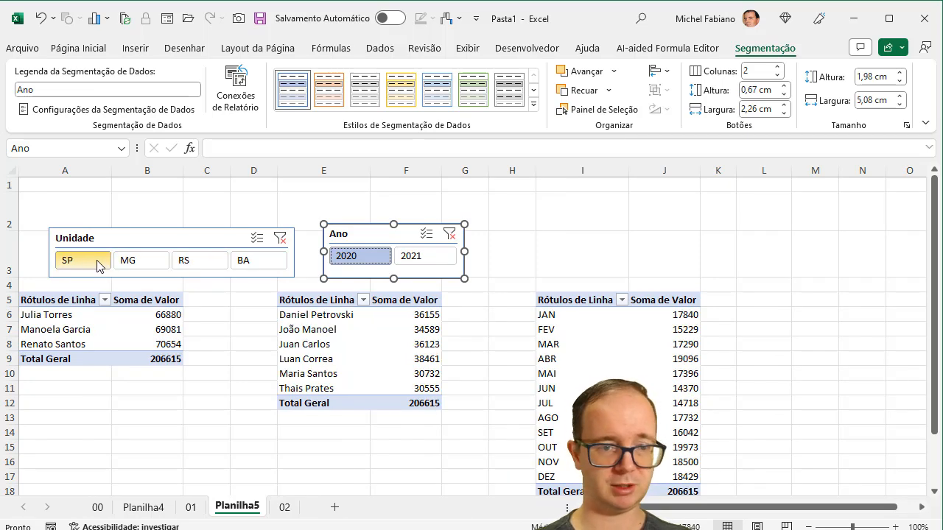
- Format the Soma de Valor cells of the supervisor pivot table, including the grand total, as Moeda
click(162, 315)
drag(162, 322, 164, 359)
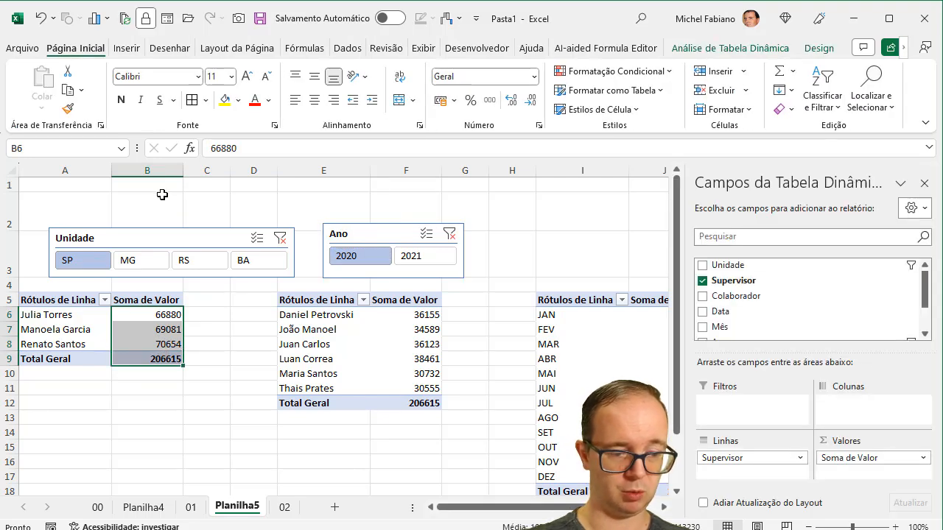
key(ctrl+1)
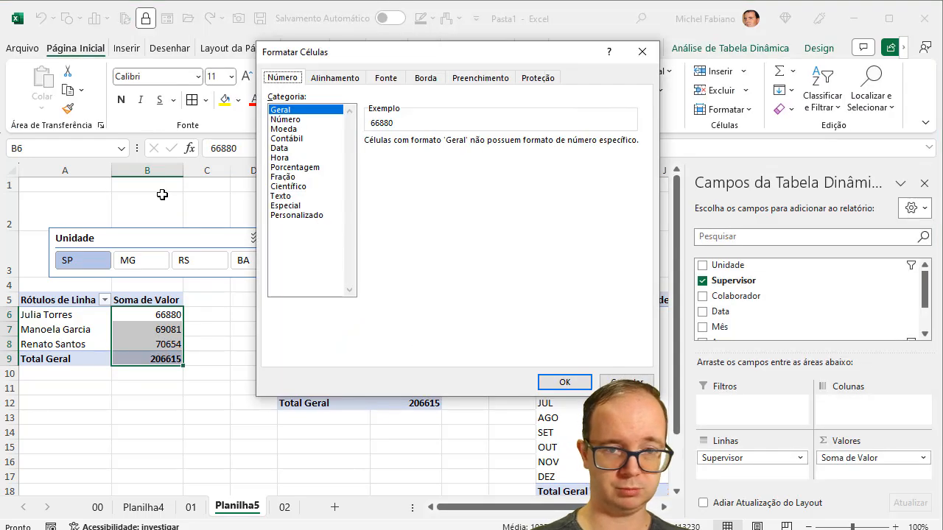
click(296, 131)
click(545, 381)
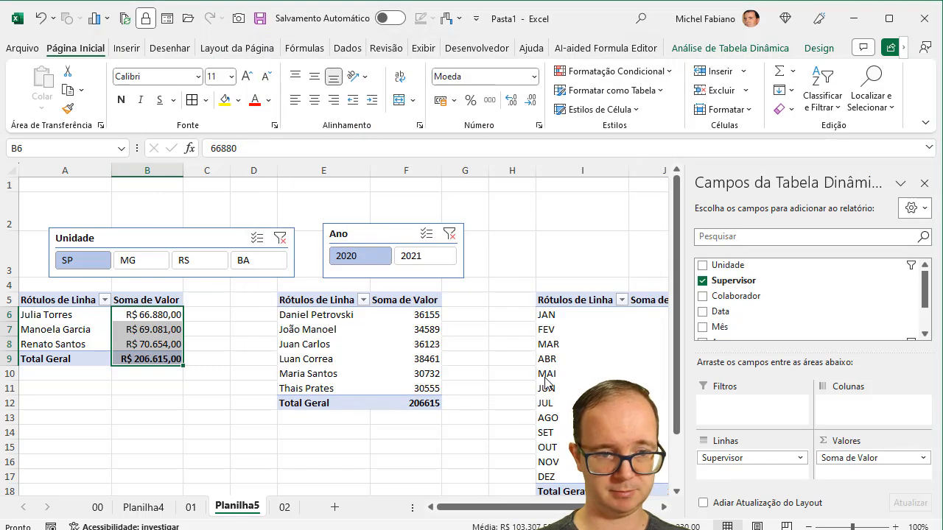
- Check the supervisor table's currency format under different Unidade slicer filters, including RS and MG, ending on SP
click(199, 261)
click(140, 260)
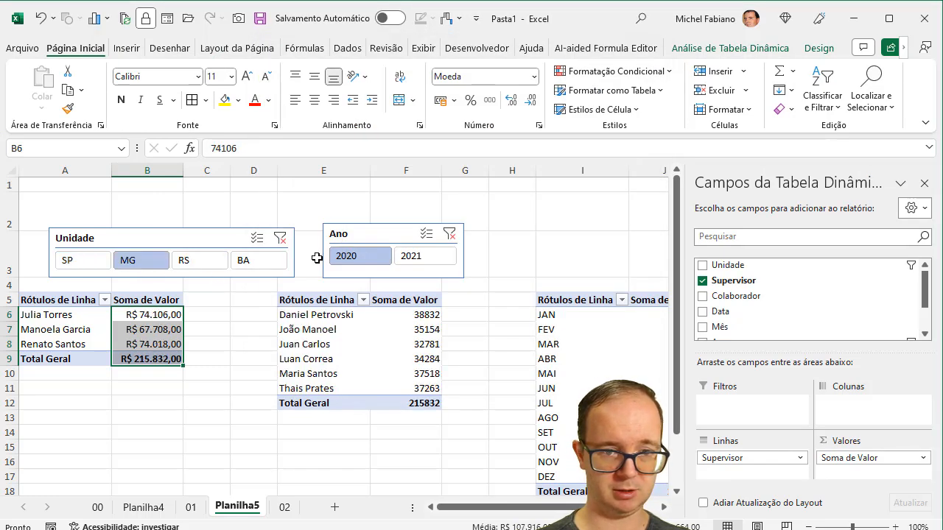
click(278, 239)
click(202, 260)
click(144, 266)
click(87, 262)
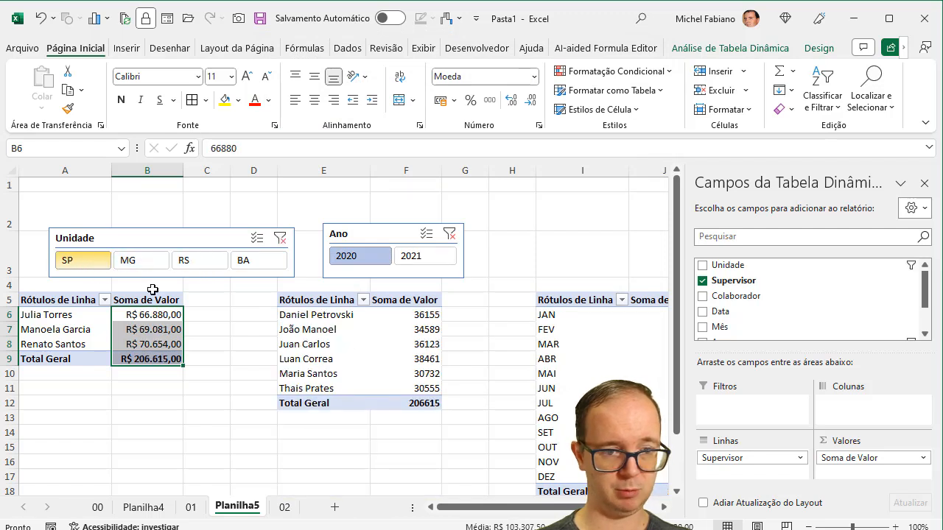
- Clear the Unidade and Ano slicer filters so the Colaborador pivot table lists all its rows
click(422, 317)
drag(422, 316, 417, 404)
click(280, 237)
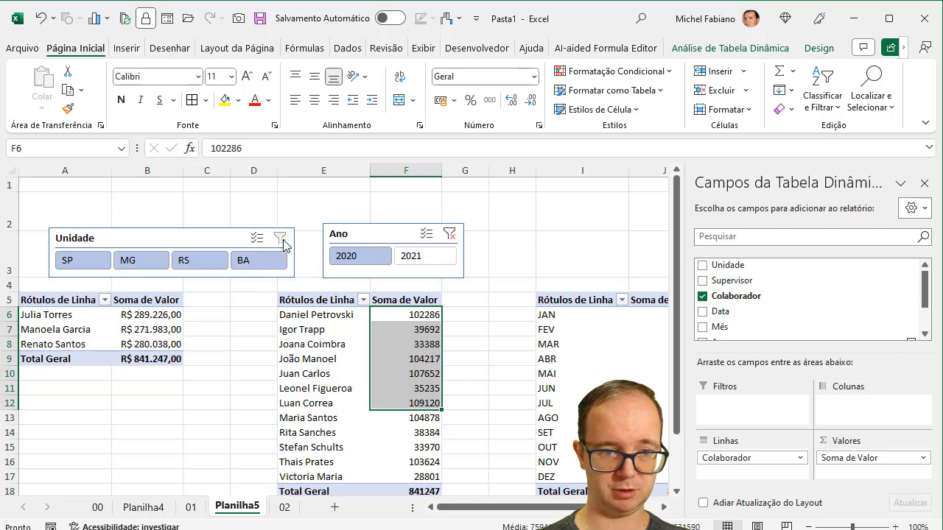
click(453, 235)
- Format all Soma de Valor cells of the Colaborador pivot table, including the grand total, as Moeda with R$ and 2 decimals
click(439, 316)
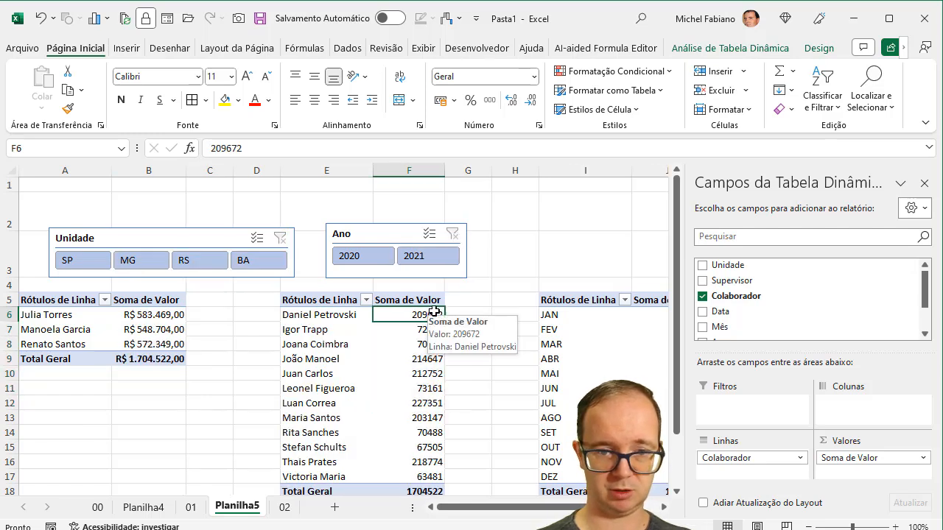
key(shift+Down)
key(shift+Down)
key(shift+Down)
key(shift+Down)
key(shift+Down)
key(shift+Down)
key(shift+Down)
key(shift+Down)
key(shift+Down)
key(shift+Down)
key(shift+Down)
key(shift+Down)
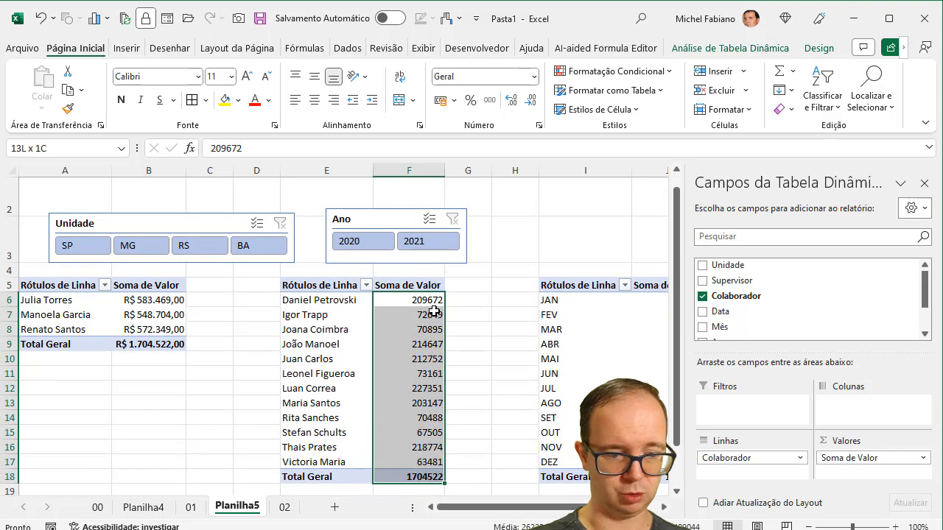
key(ctrl+1)
click(287, 129)
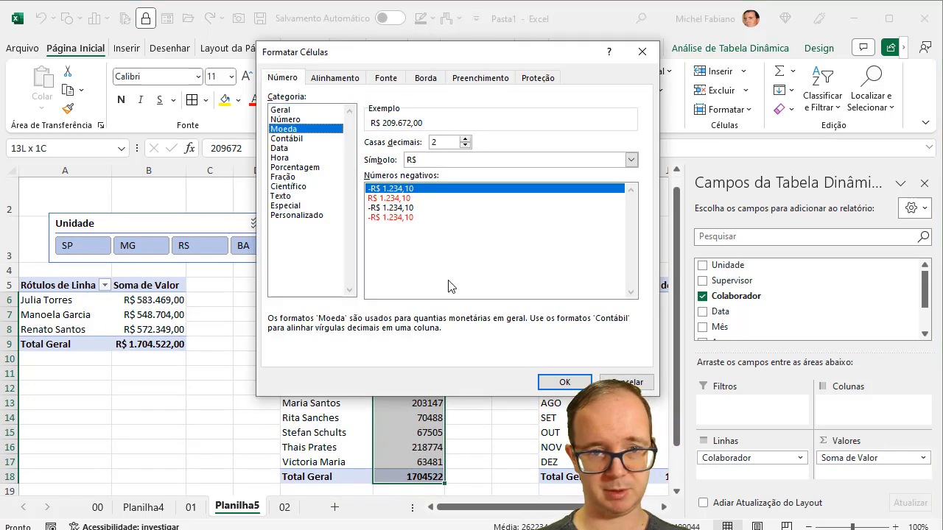
click(548, 382)
- Format all Soma de Valor cells of the monthly pivot table, JAN through Total Geral, as Moeda with R$ and 2 decimals
click(621, 307)
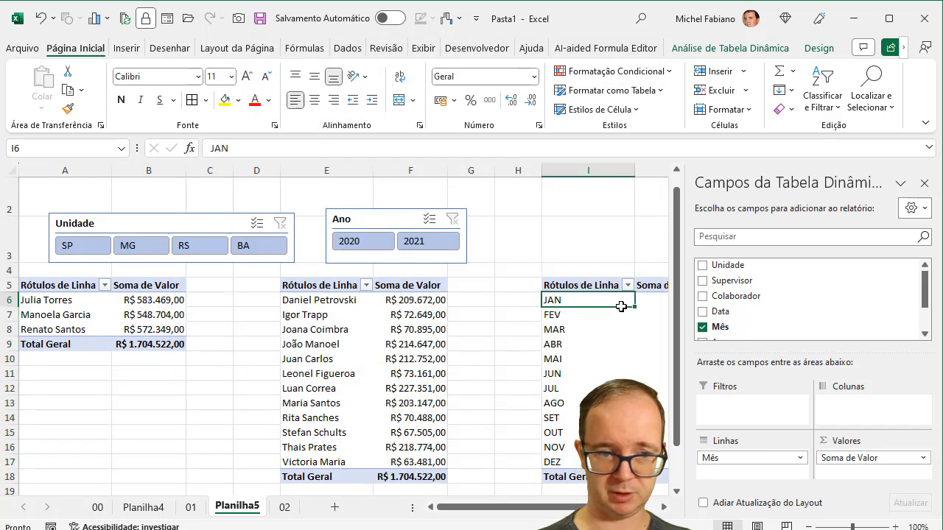
key(Right)
key(shift+Down)
key(shift+Down)
key(shift+Down)
key(shift+Down)
key(shift+Down)
key(shift+Down)
key(shift+Down)
key(shift+Down)
key(shift+Down)
key(shift+Down)
key(shift+Down)
key(shift+Down)
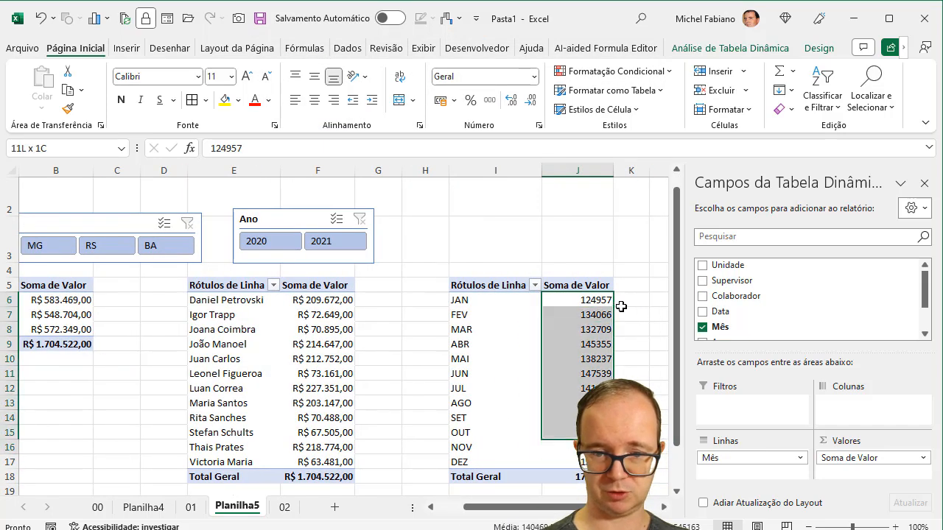
key(ctrl+1)
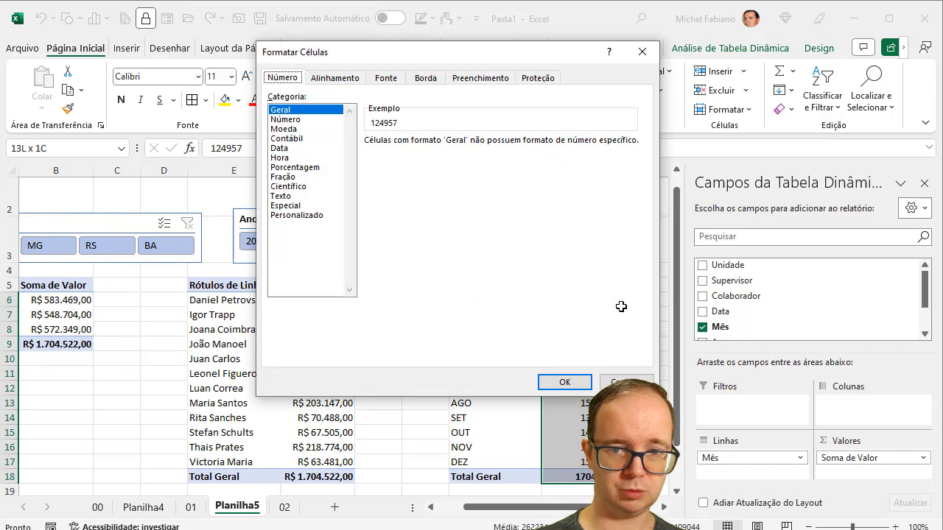
click(284, 129)
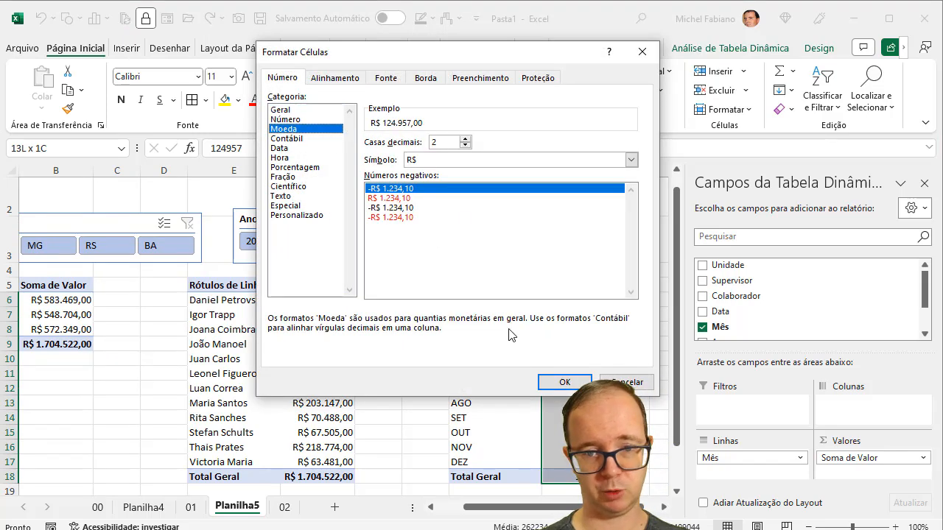
click(572, 383)
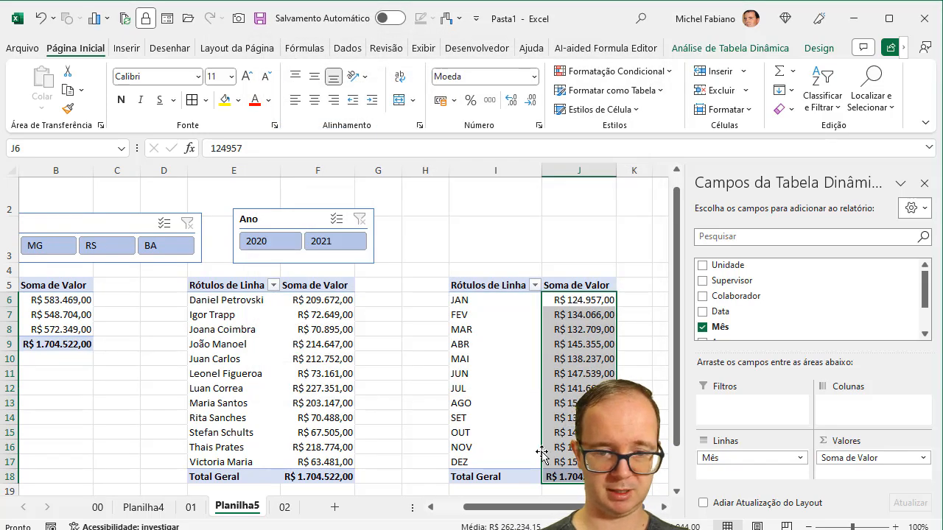
- Close the pivot table field list and reposition the Ano slicer more centrally above the Colaborador pivot table, reducing its height slightly
drag(515, 507, 438, 508)
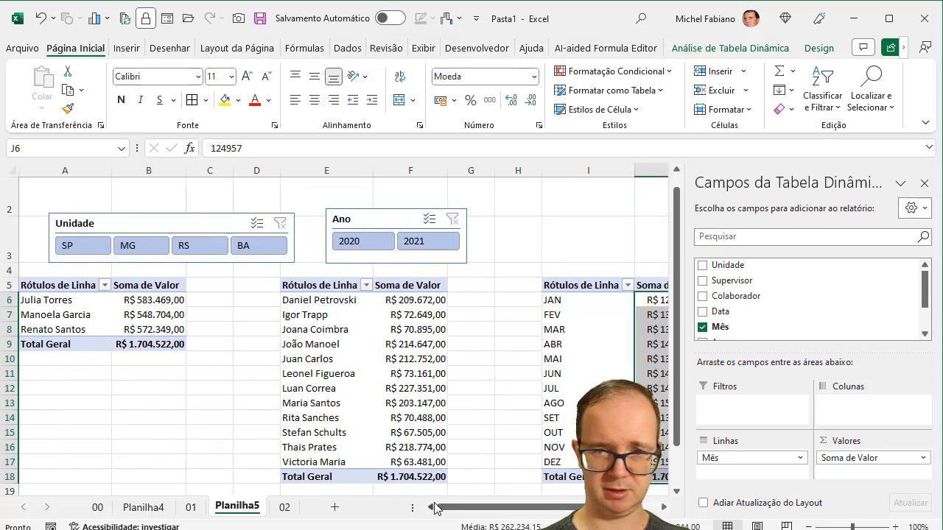
click(925, 184)
drag(393, 219, 425, 216)
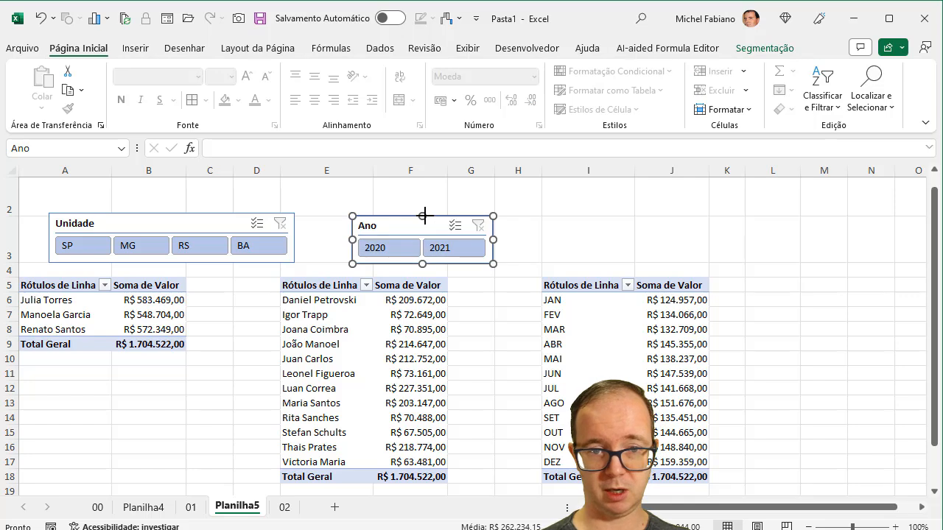
click(552, 229)
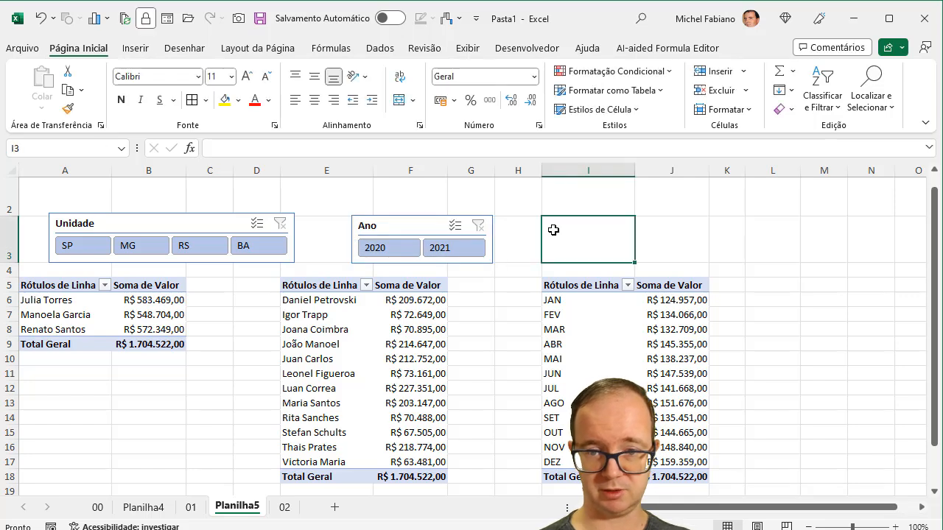
- Filter the pivot tables by 2020, by 2021 and again by 2020 with the Ano slicer
click(410, 252)
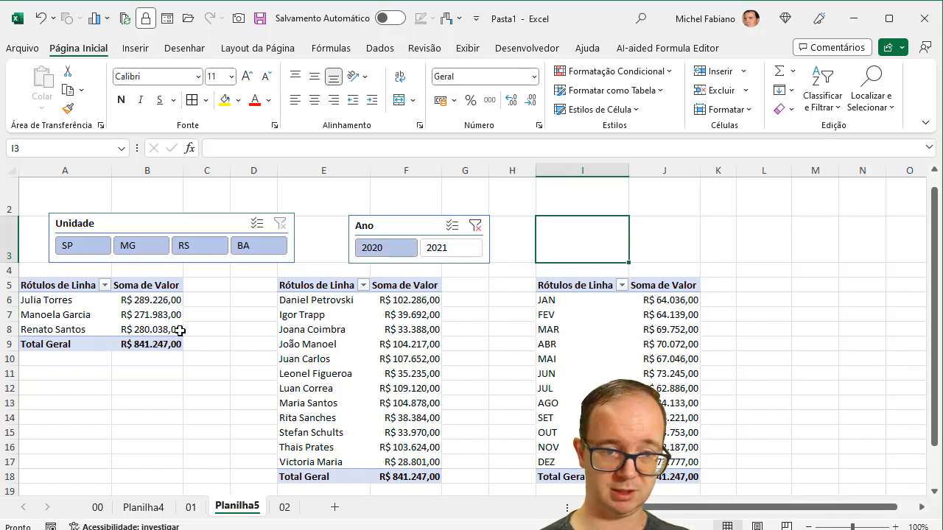
mouse_move(101, 320)
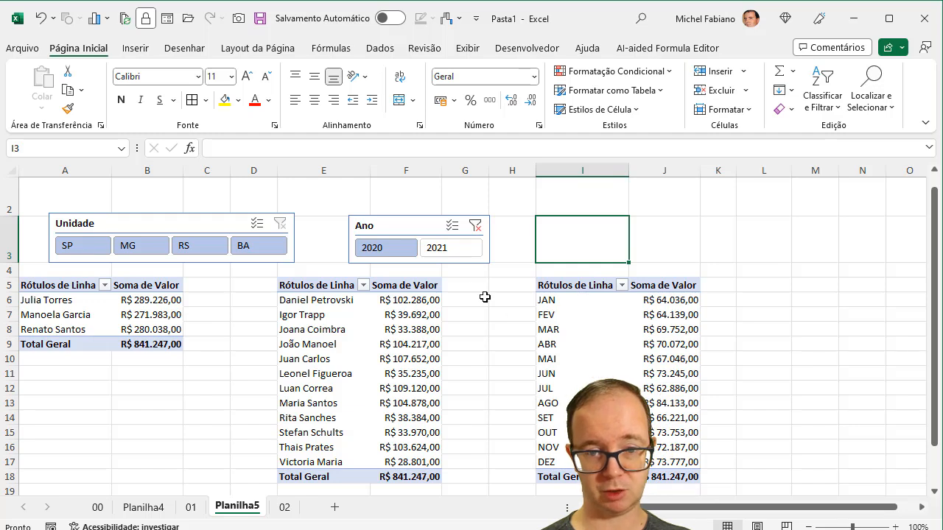
click(456, 249)
click(405, 249)
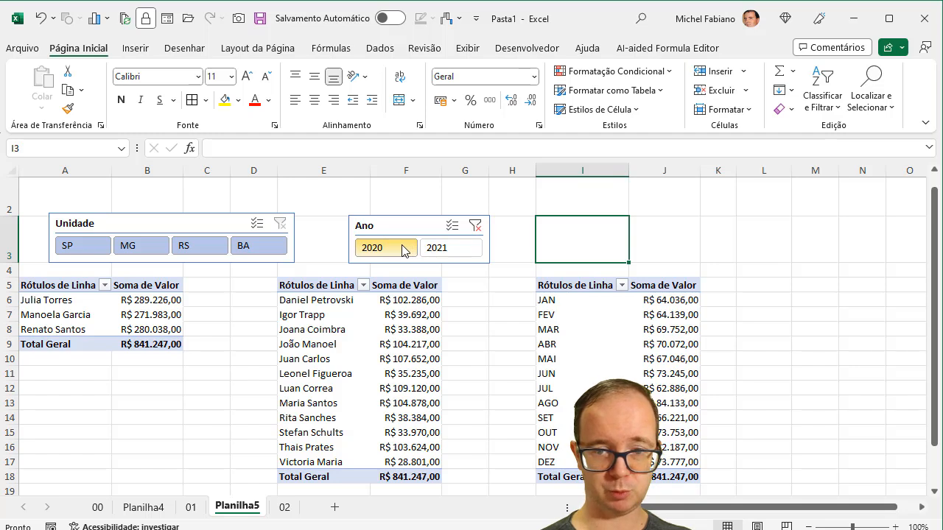
- Show the field list for the supervisor pivot table and add the Valor field to its values a second time
click(161, 297)
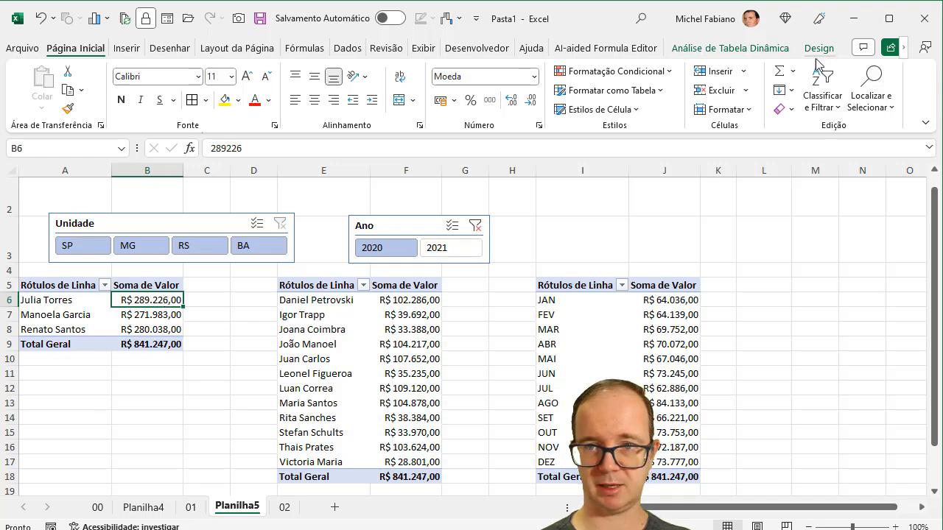
click(730, 48)
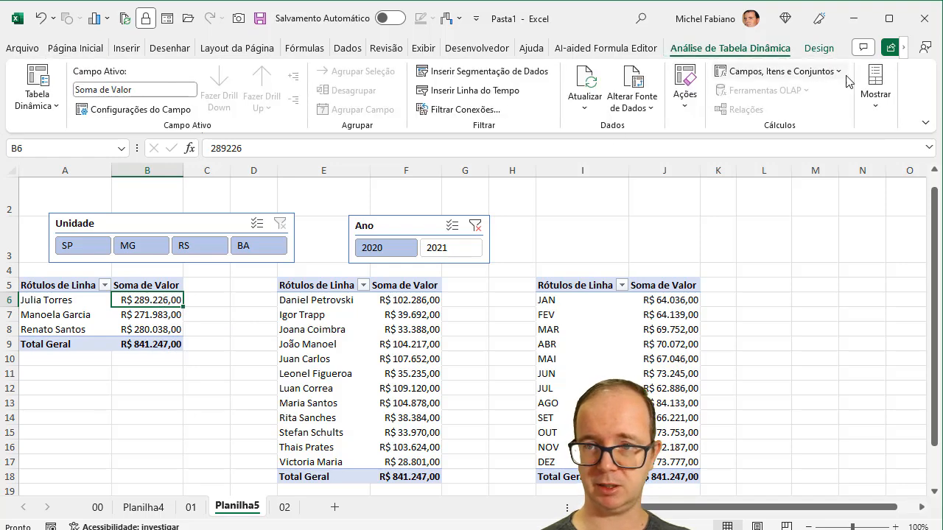
click(877, 94)
click(833, 166)
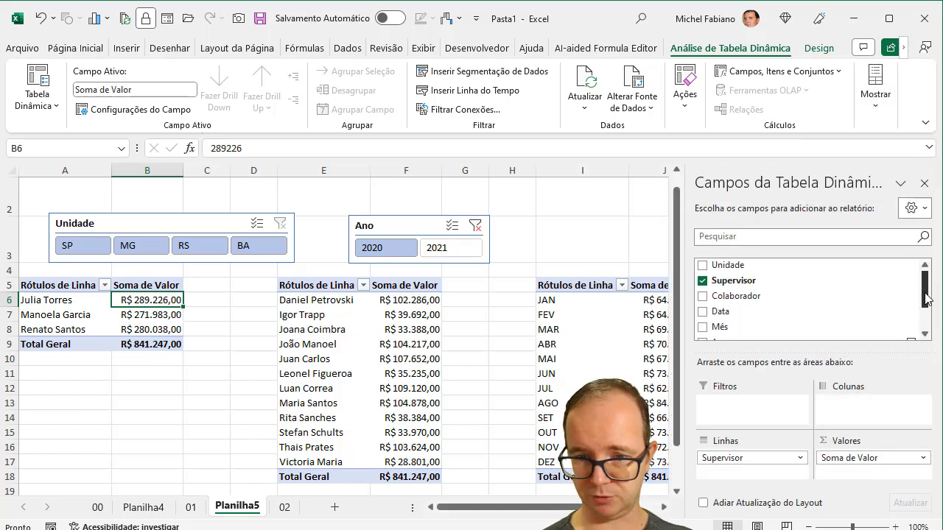
drag(927, 293, 926, 313)
drag(725, 315, 857, 479)
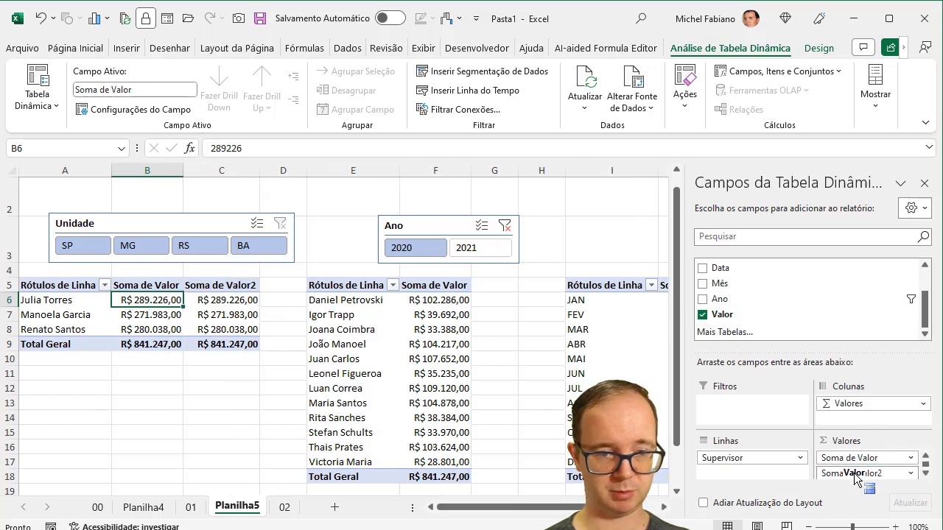
- Show the second value column of the supervisor pivot table as % do Total Geral
click(233, 299)
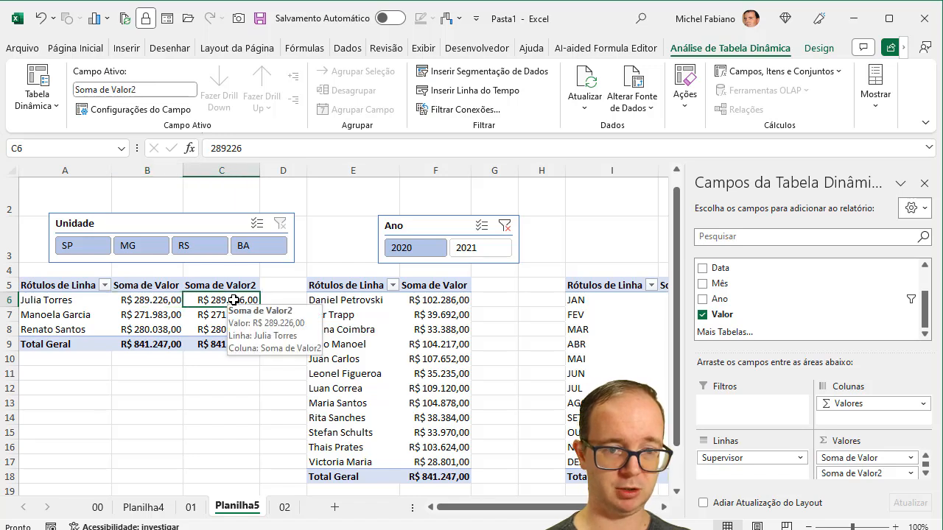
right_click(233, 300)
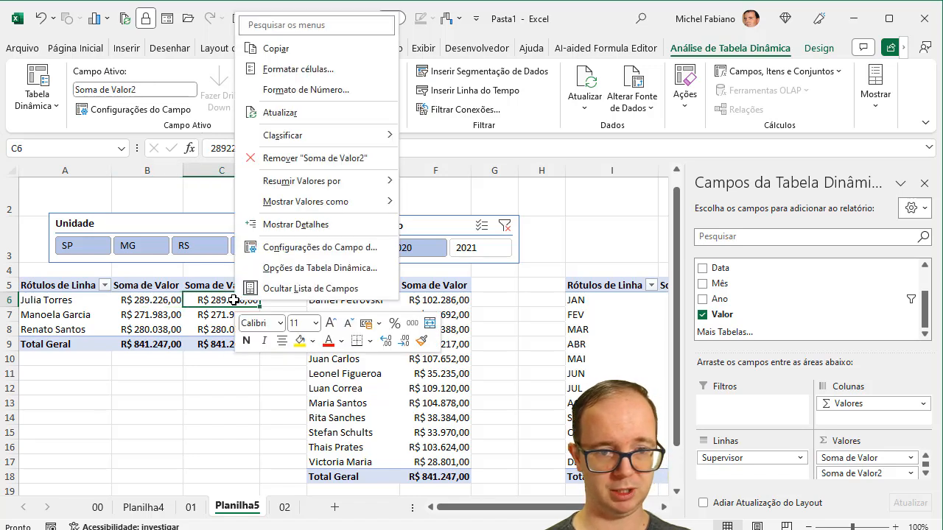
mouse_move(387, 180)
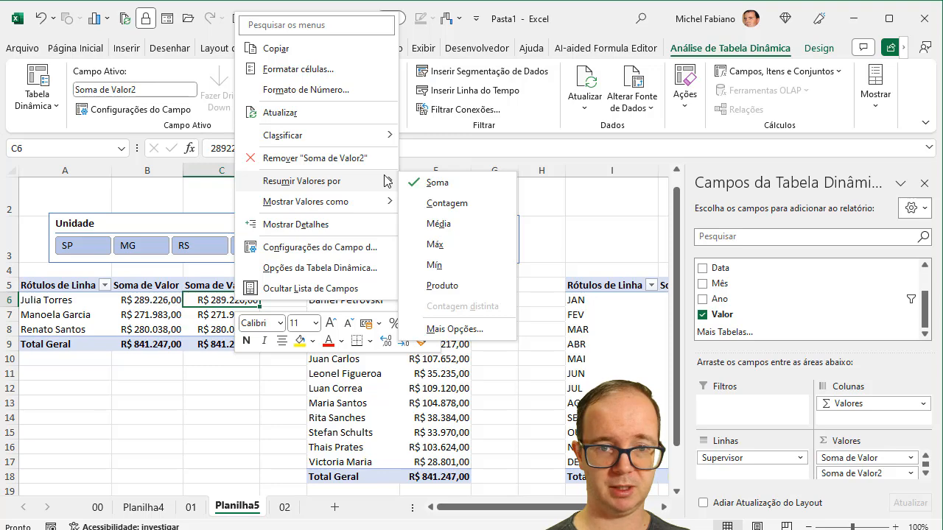
mouse_move(383, 210)
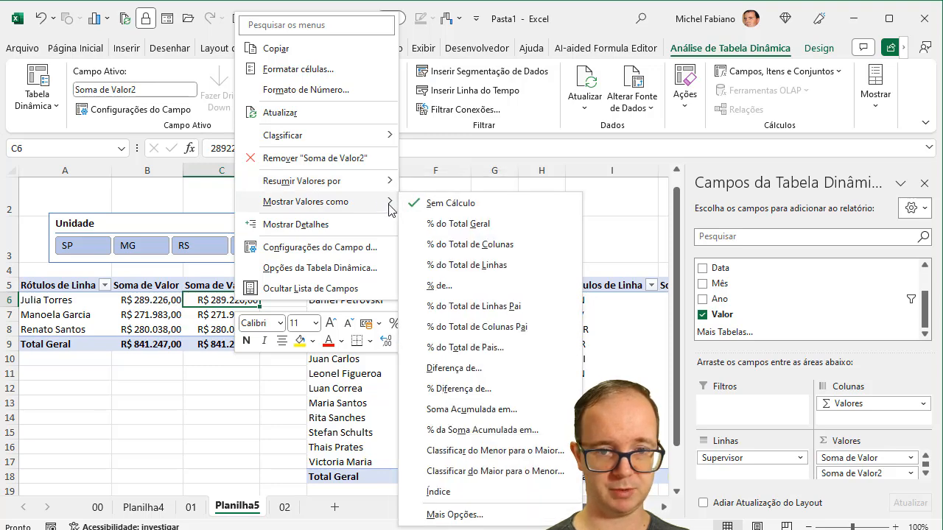
click(439, 224)
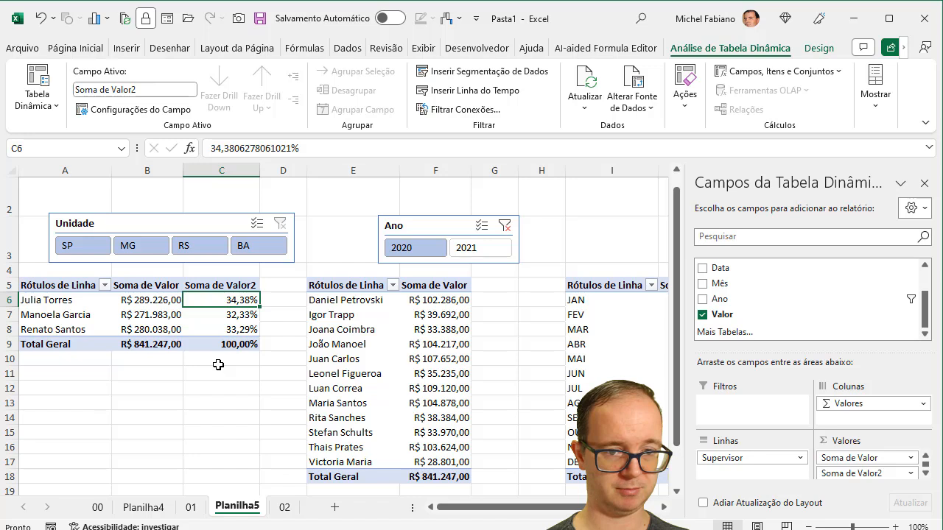
- Add the Valor field a second time to the values of the Colaborador pivot table and select the new column's first value
click(431, 302)
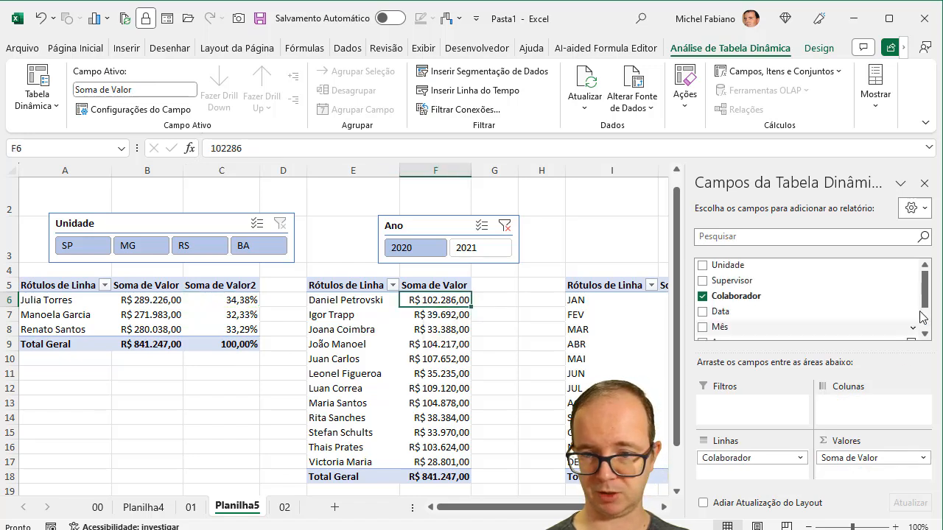
drag(927, 304, 927, 322)
drag(736, 318, 859, 476)
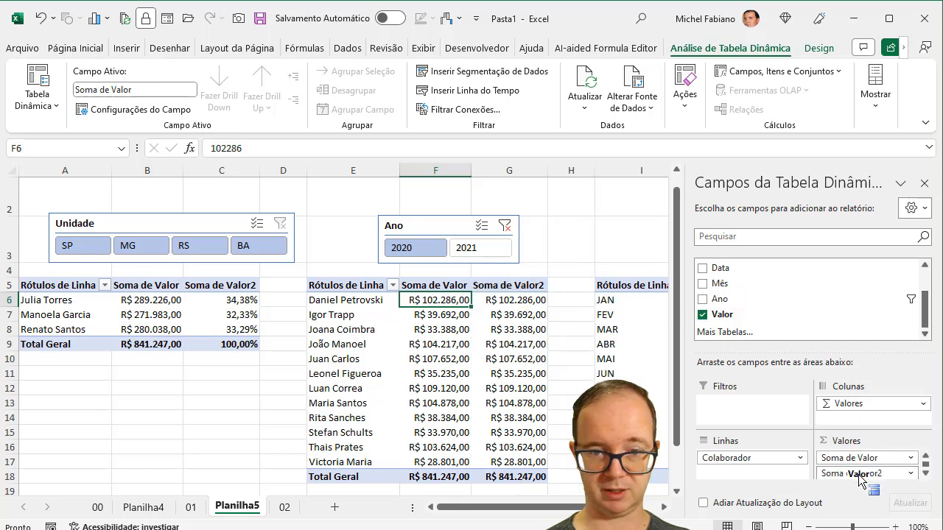
click(526, 302)
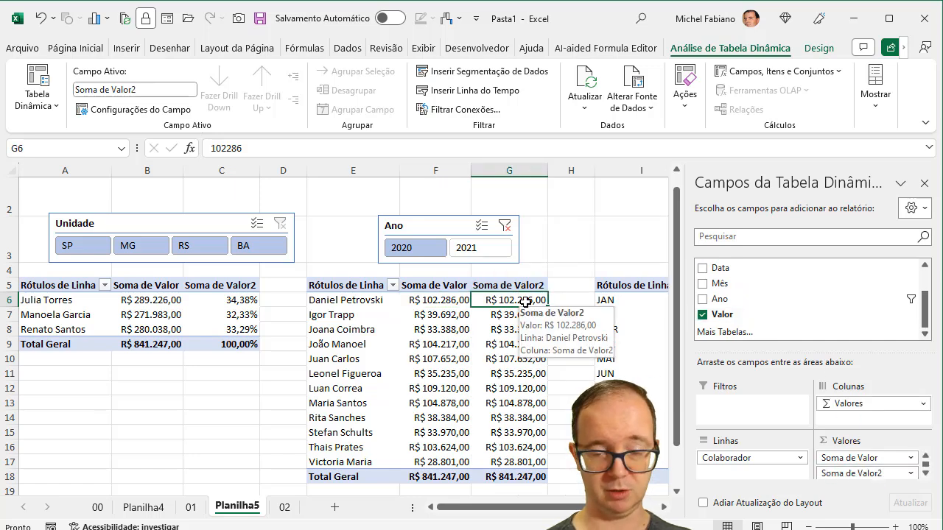
- Show the second value column of the Colaborador pivot table as % do Total Geral
right_click(526, 303)
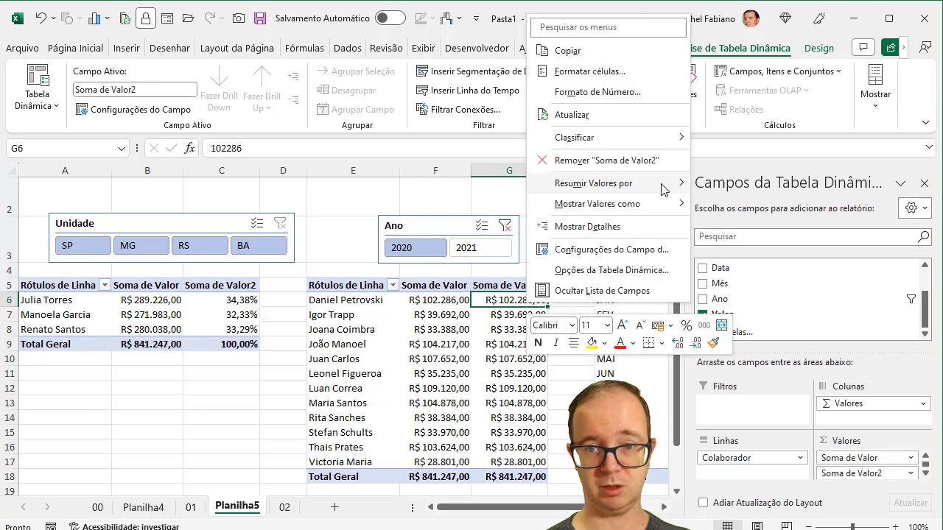
mouse_move(681, 204)
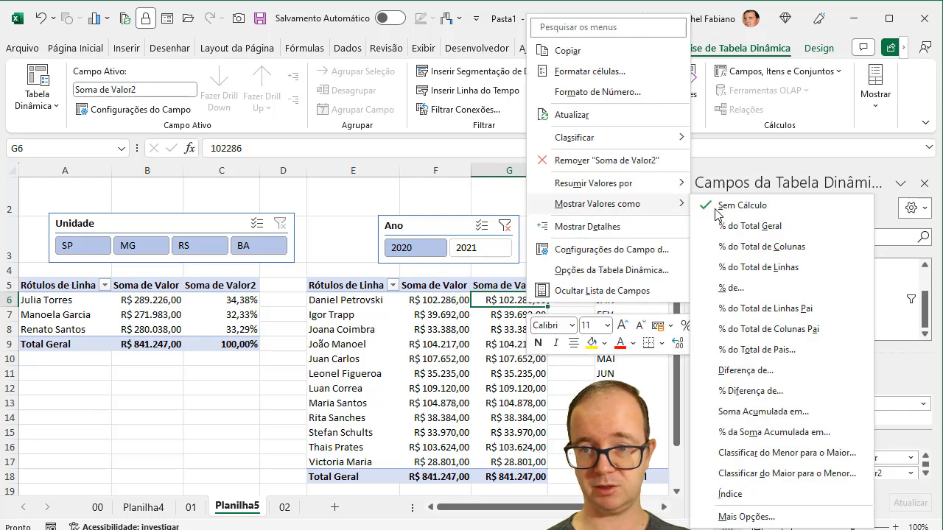
click(751, 227)
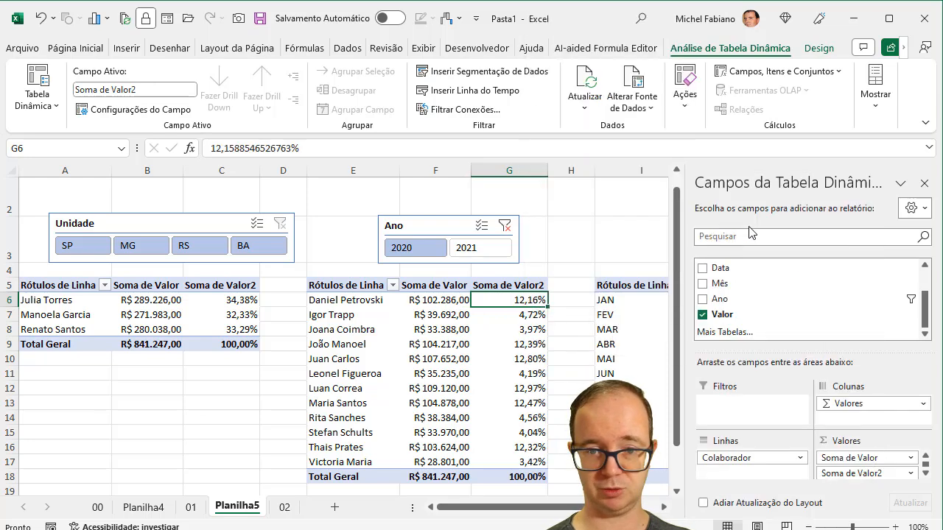
- Add the Valor field a second time to the values of the monthly pivot table
click(662, 508)
click(663, 508)
click(662, 508)
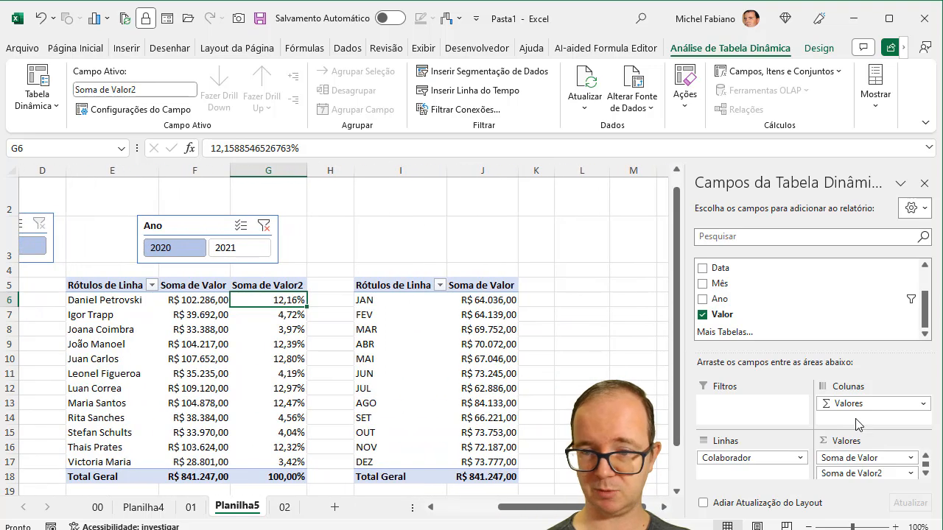
click(494, 299)
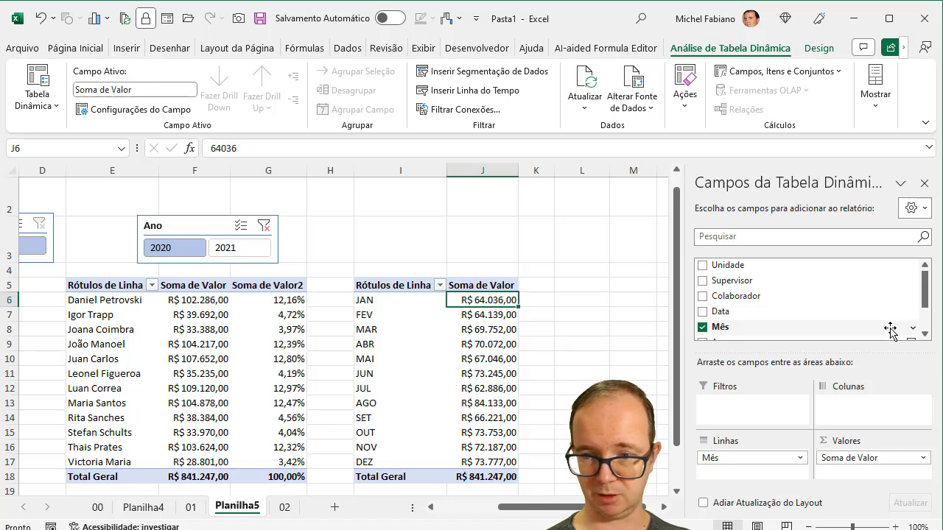
scroll(920, 302, down, 2)
drag(726, 318, 848, 472)
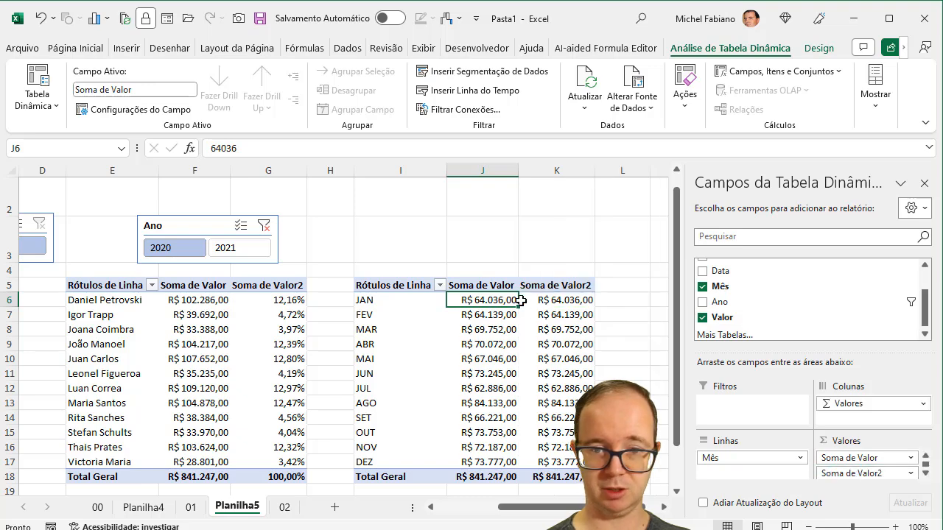
- Show the second value column of the monthly pivot table as % do Total Geral
click(545, 300)
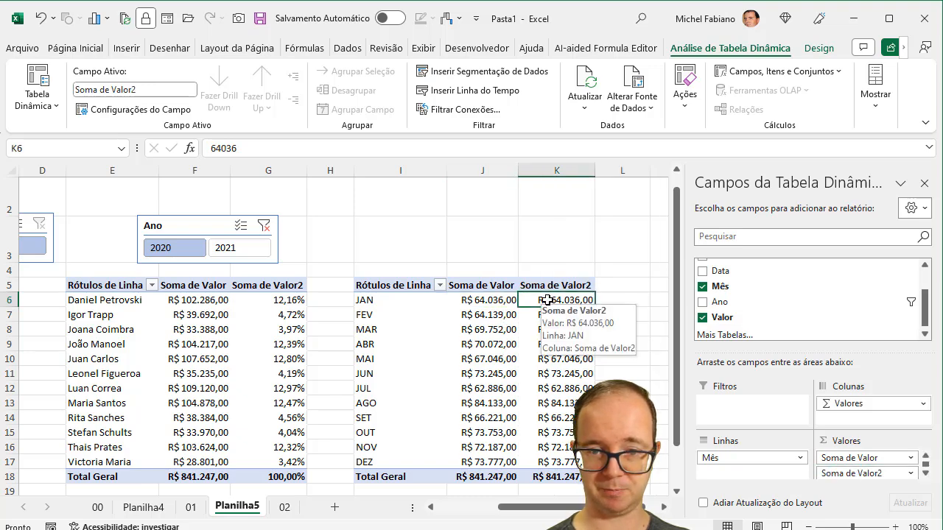
right_click(548, 300)
mouse_move(626, 201)
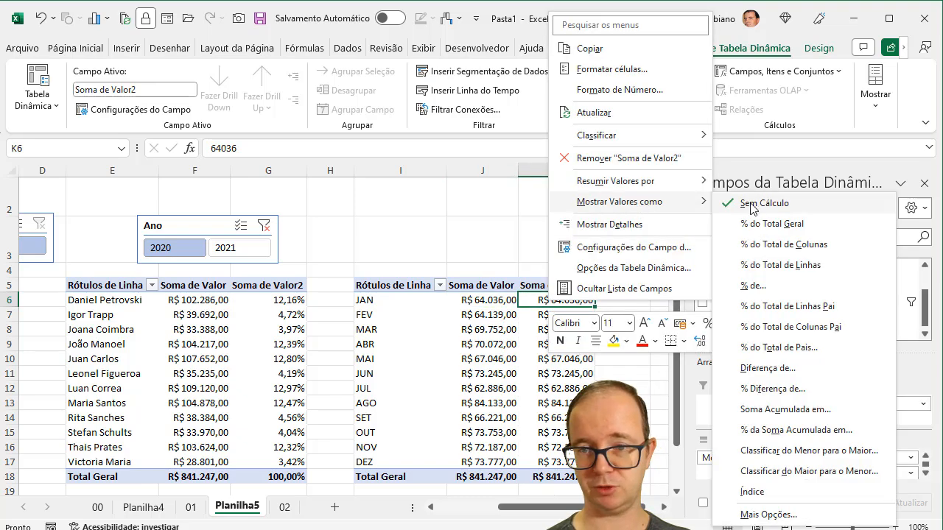
click(766, 225)
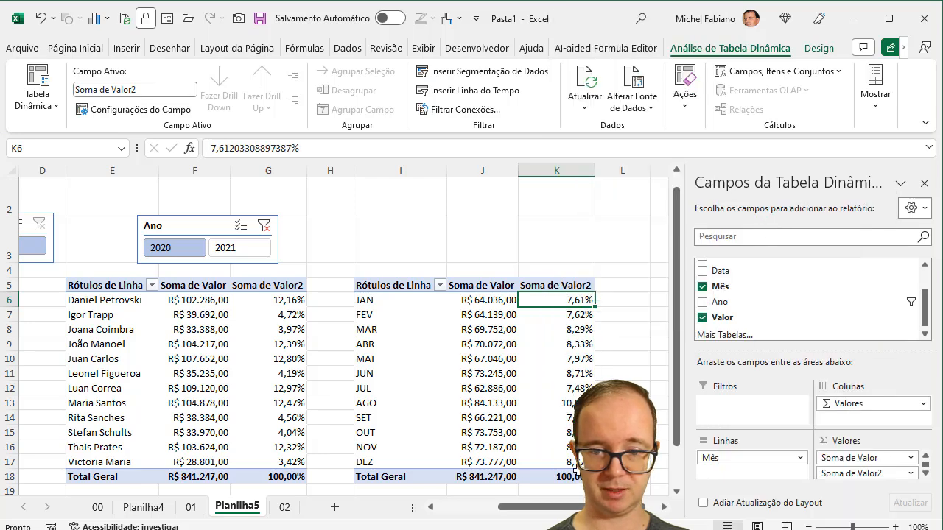
- Close the pivot table field list and clear the filter of the Ano slicer
drag(571, 511, 505, 512)
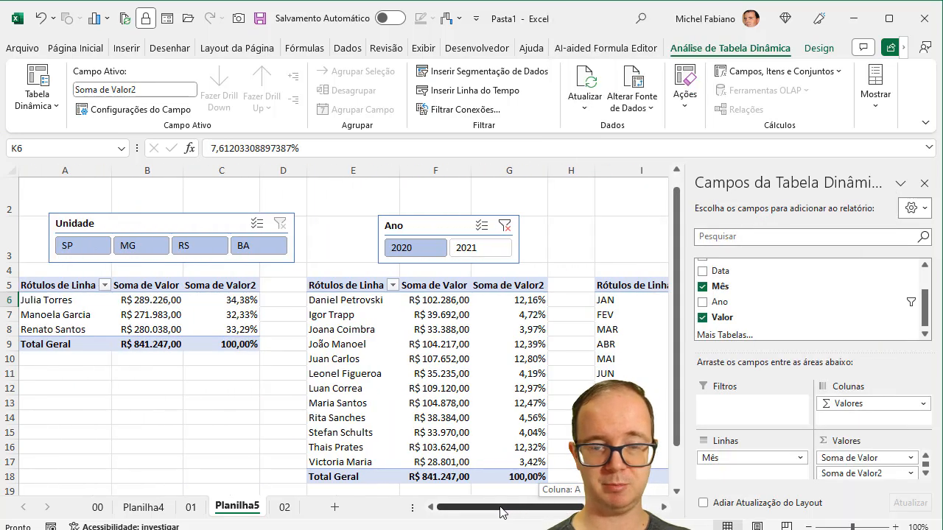
click(925, 184)
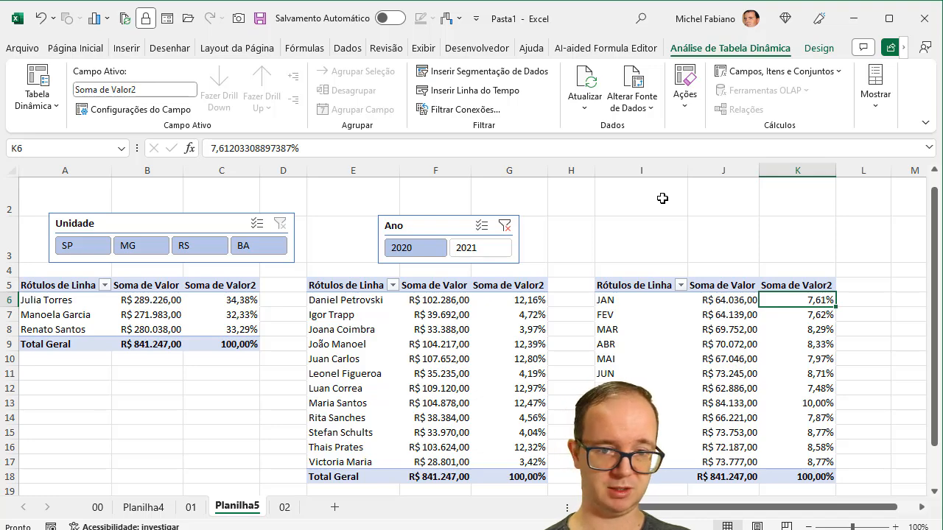
click(504, 226)
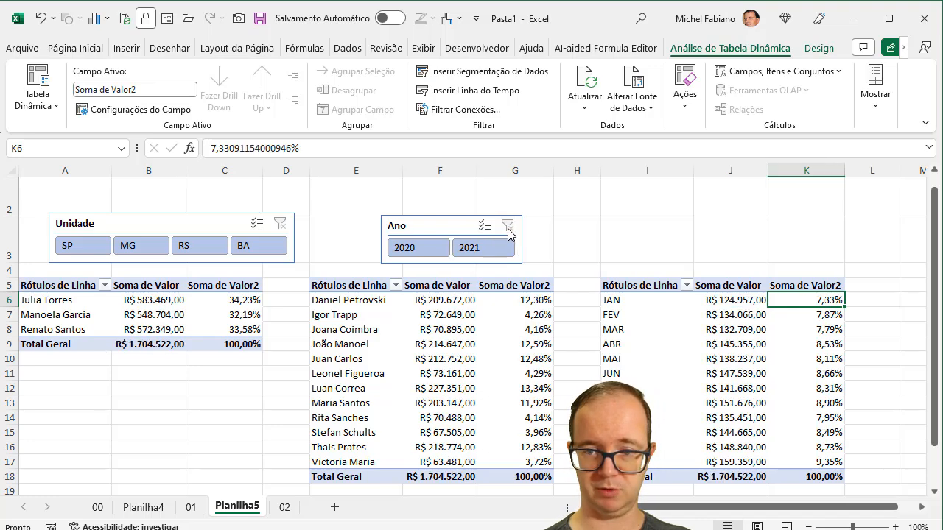
- Insert a 2D clustered column chart based on the supervisor pivot table
click(168, 304)
click(128, 50)
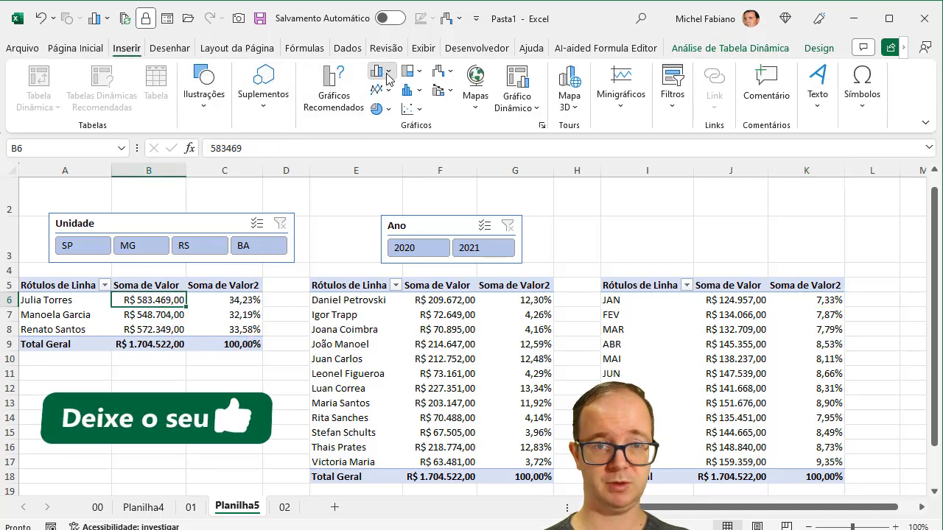
click(388, 73)
click(390, 151)
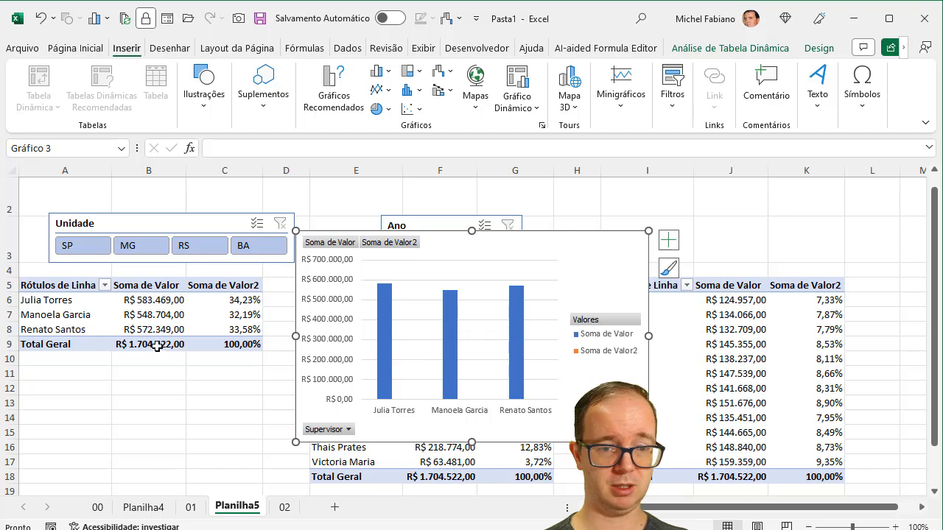
mouse_move(379, 337)
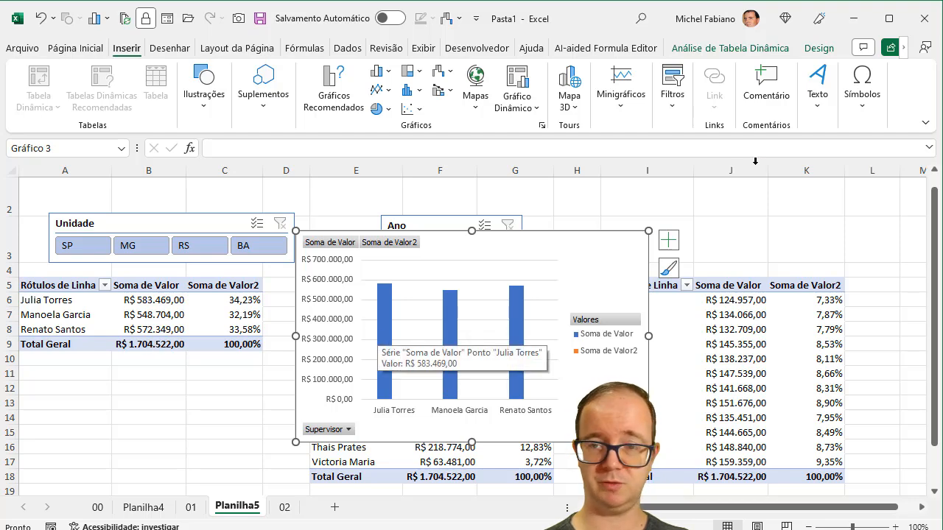
- Hide all field buttons on the supervisor pivot chart
click(759, 49)
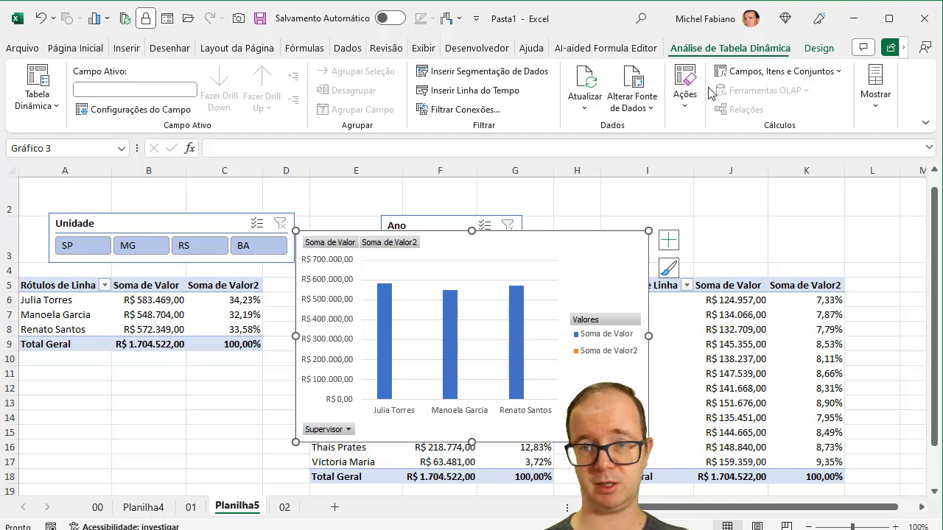
click(826, 51)
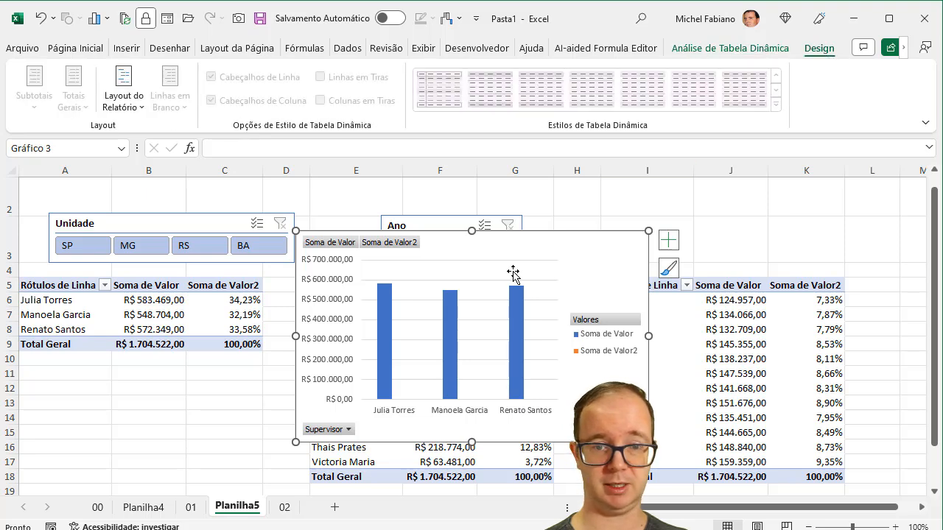
click(564, 244)
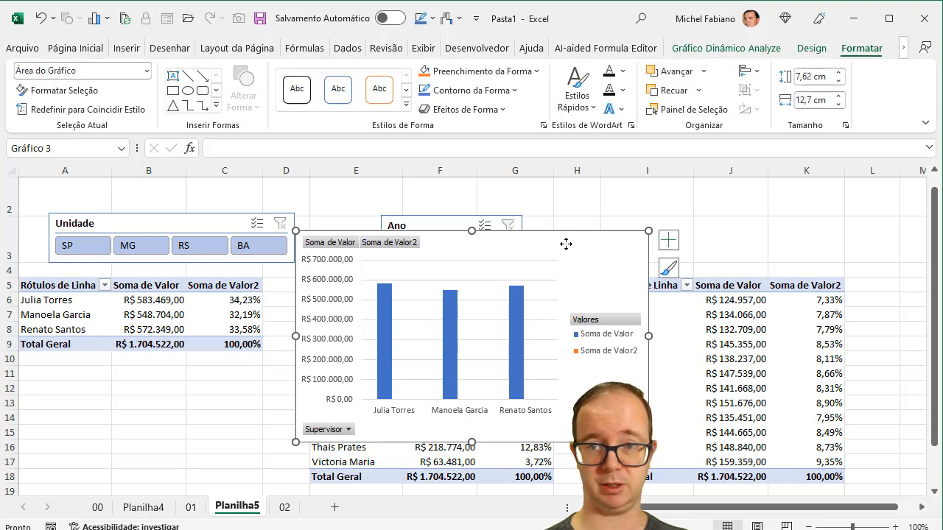
click(759, 49)
click(825, 90)
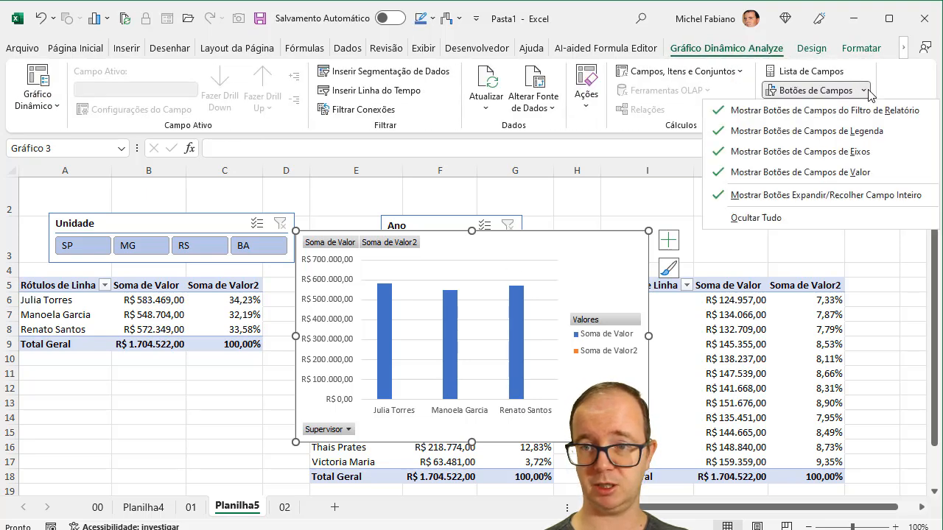
click(773, 218)
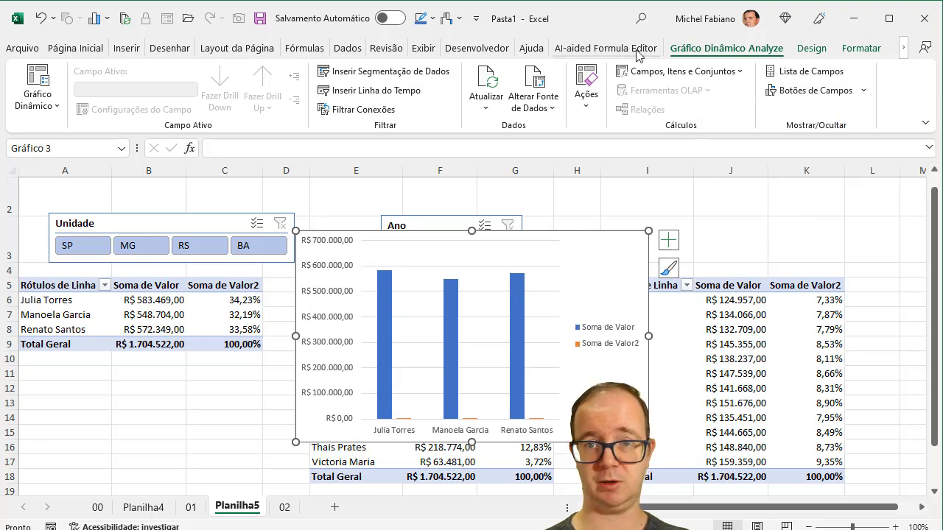
- Apply the quick layout with a chart title, a legend beneath it, data labels and no value axis to the supervisor chart
click(810, 49)
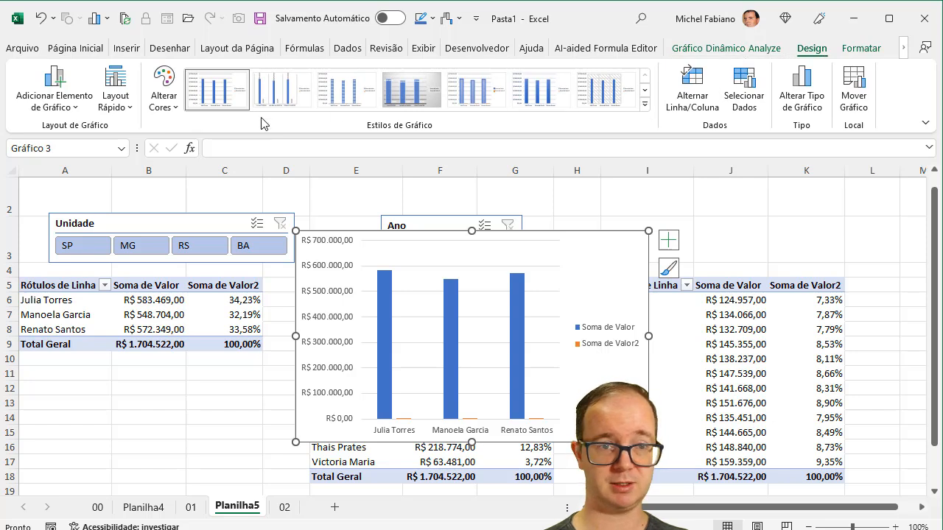
click(115, 99)
key(Escape)
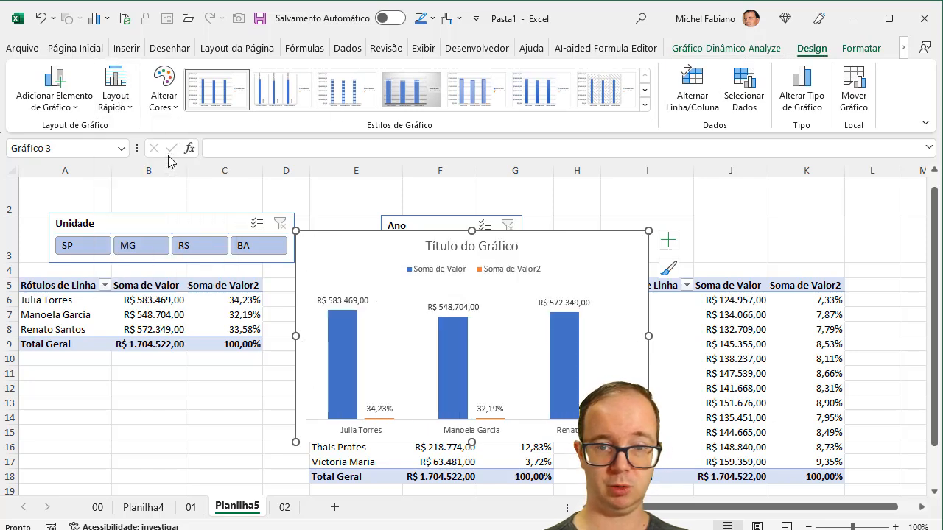
- Delete the supervisor chart's legend and move the chart below the supervisor pivot table
click(507, 274)
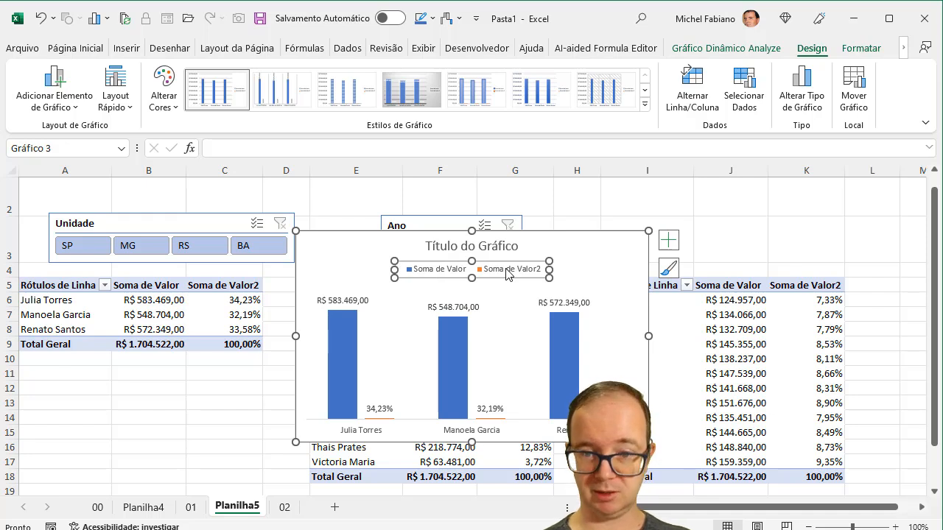
key(Delete)
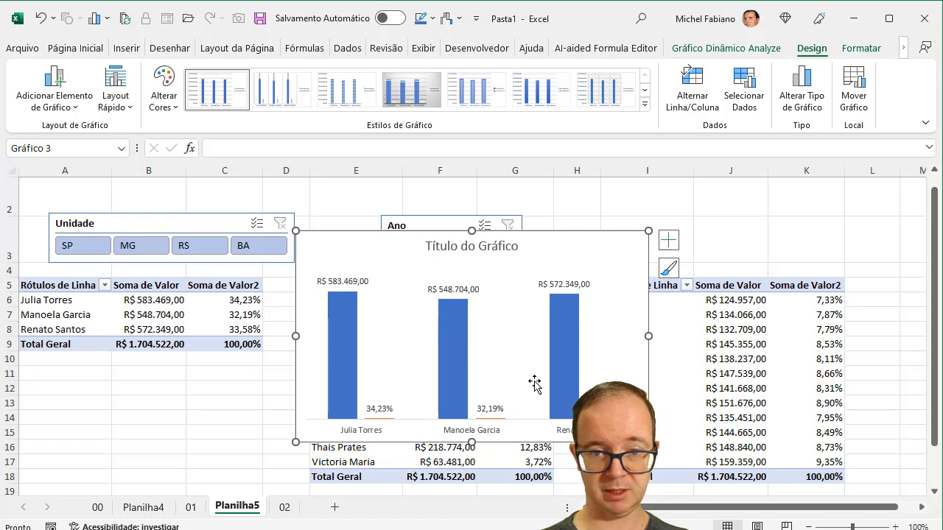
drag(603, 234, 495, 312)
drag(477, 317, 315, 369)
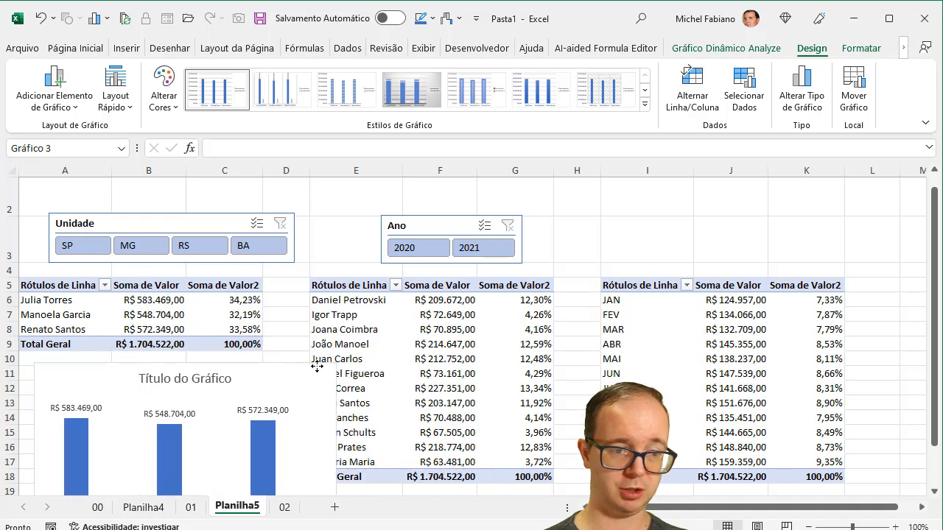
- Change the supervisor chart's title to "Análise de Faturamento por Supervisor"
click(203, 381)
double_click(204, 381)
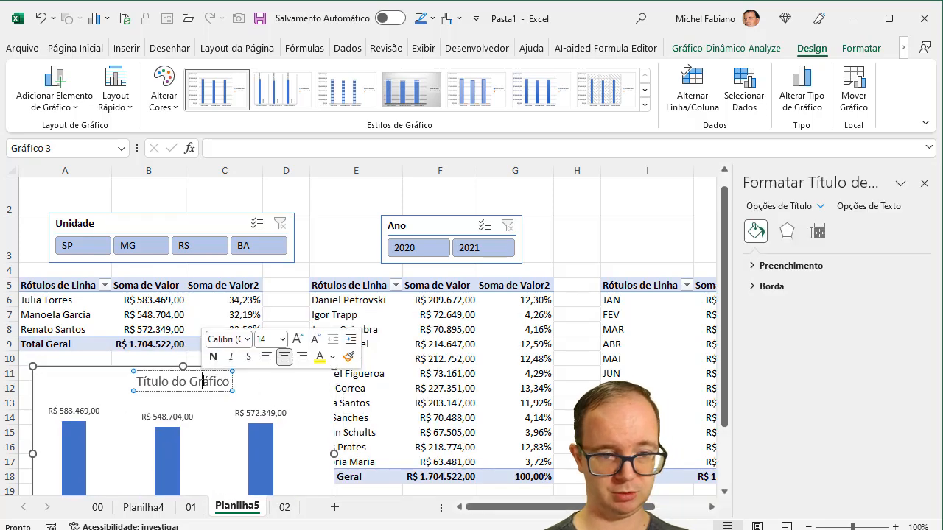
key(BackSpace)
key(BackSpace)
key(BackSpace)
key(BackSpace)
key(BackSpace)
key(BackSpace)
key(BackSpace)
key(BackSpace)
key(BackSpace)
key(BackSpace)
key(BackSpace)
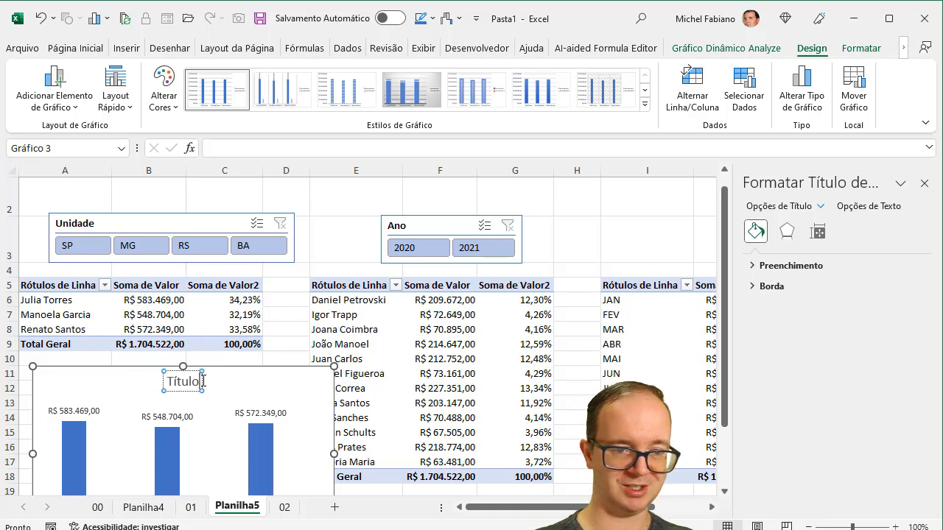
text(An)
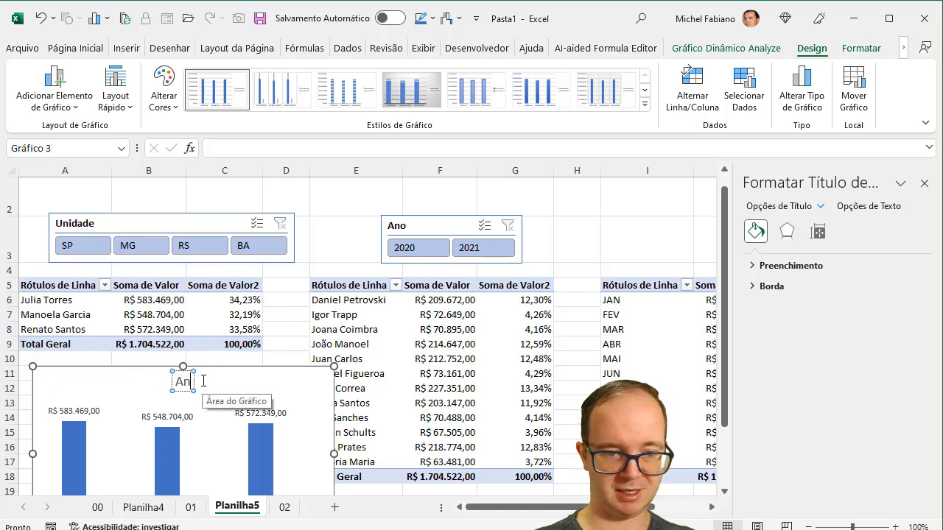
text(álise de)
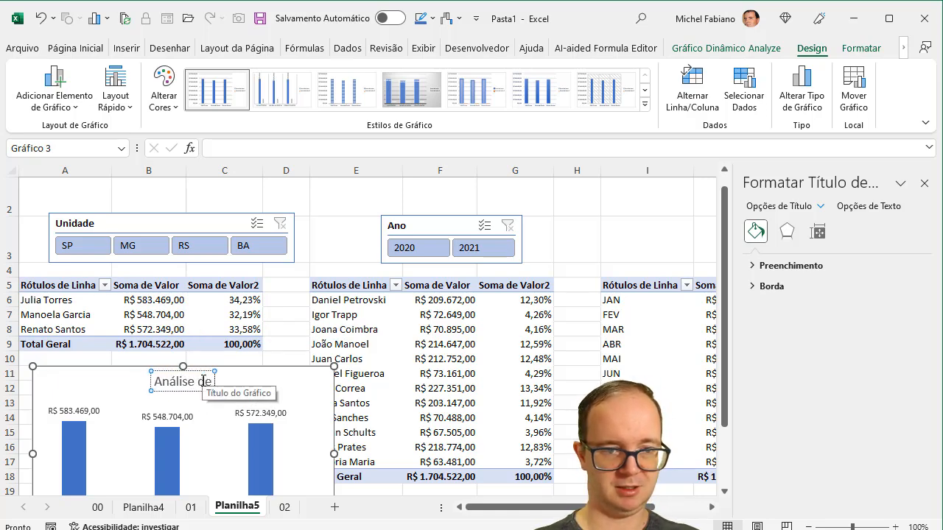
text( Fat)
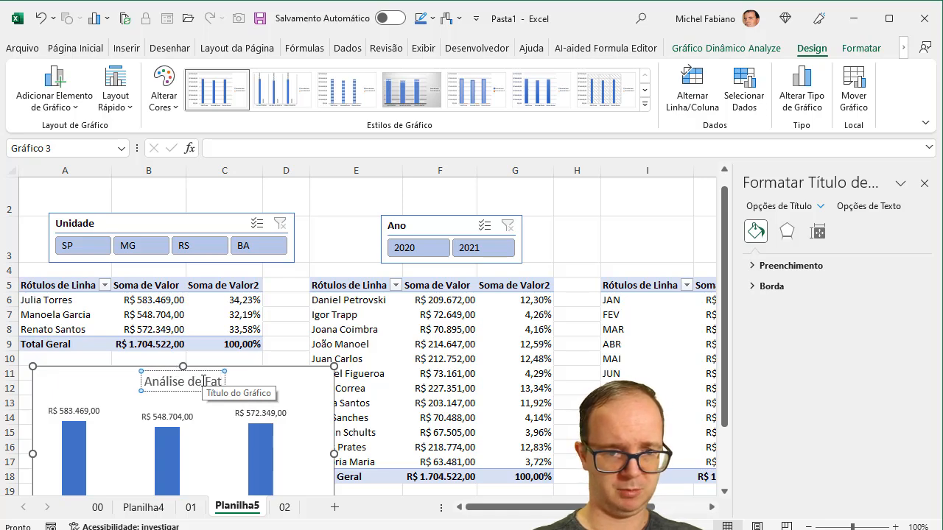
text(ur)
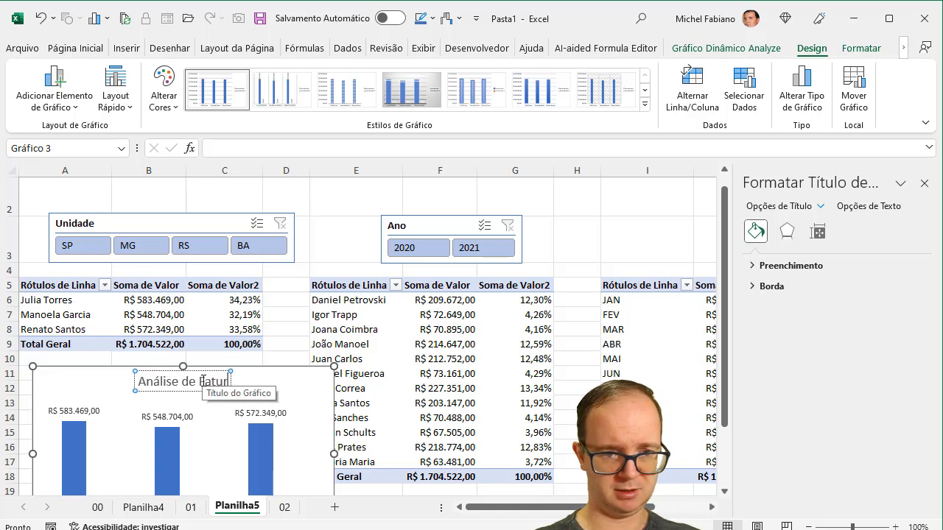
text(amento por S)
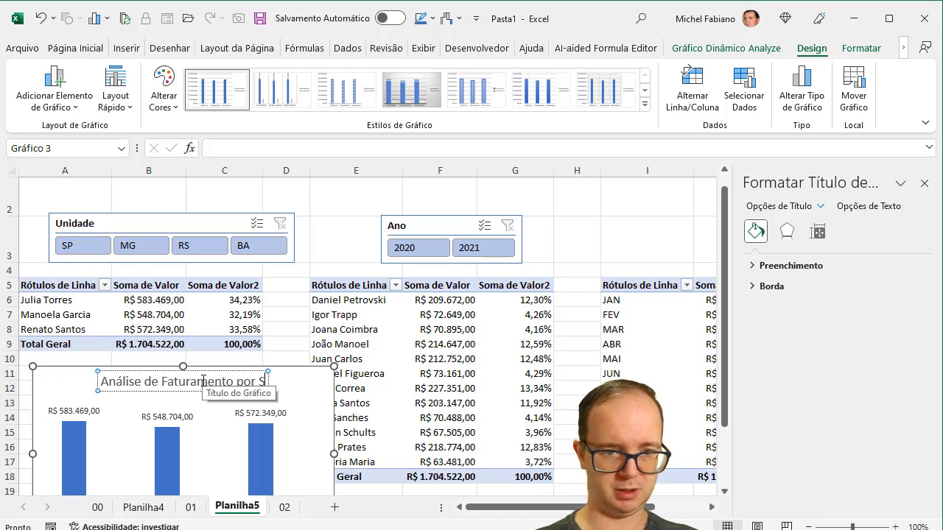
text(upervisor)
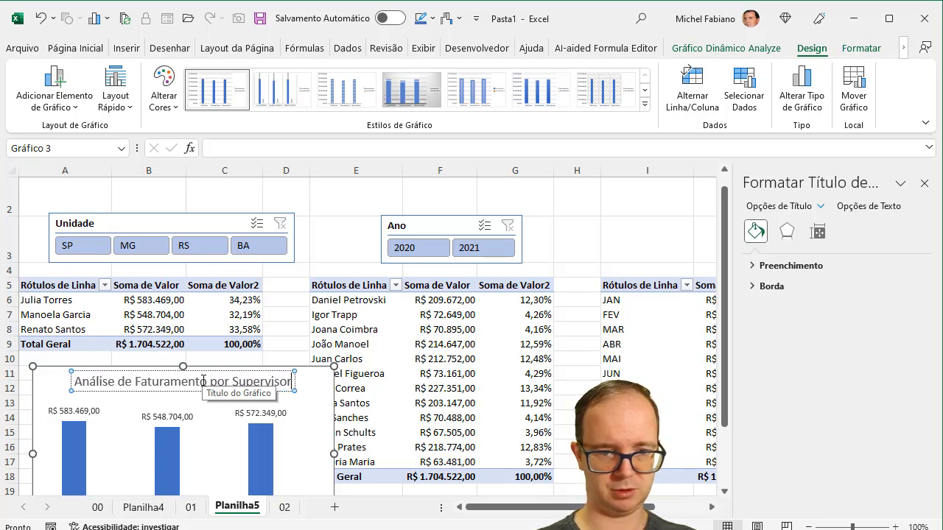
- Narrow the supervisor chart to about the width of its pivot table and align it directly beneath the table
click(334, 452)
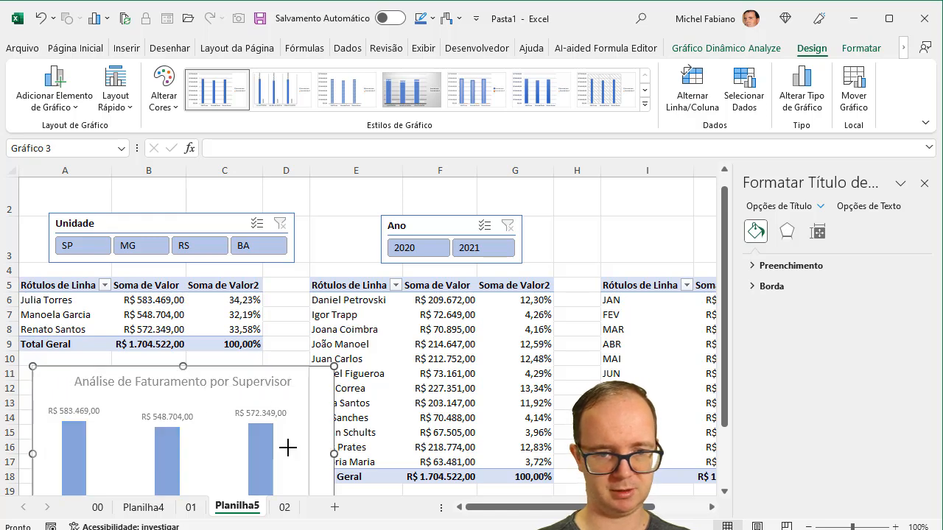
drag(334, 452, 284, 449)
drag(267, 369, 255, 366)
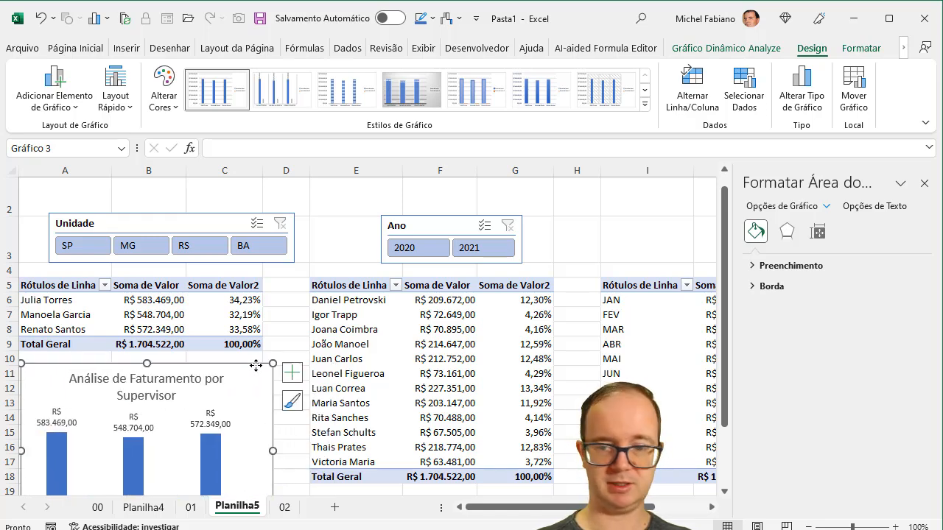
- Close the chart formatting pane, then move the supervisor chart slightly lower beneath its pivot table and make it slightly wider
click(925, 183)
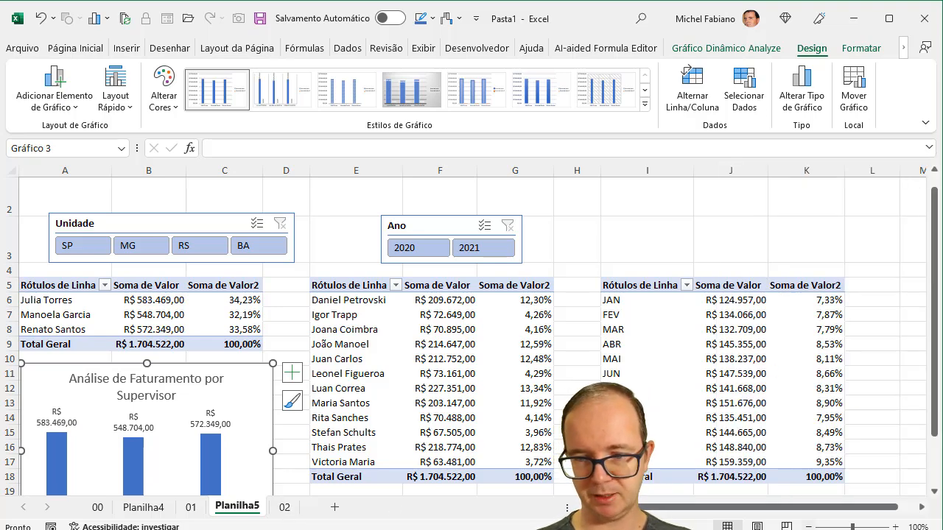
click(809, 527)
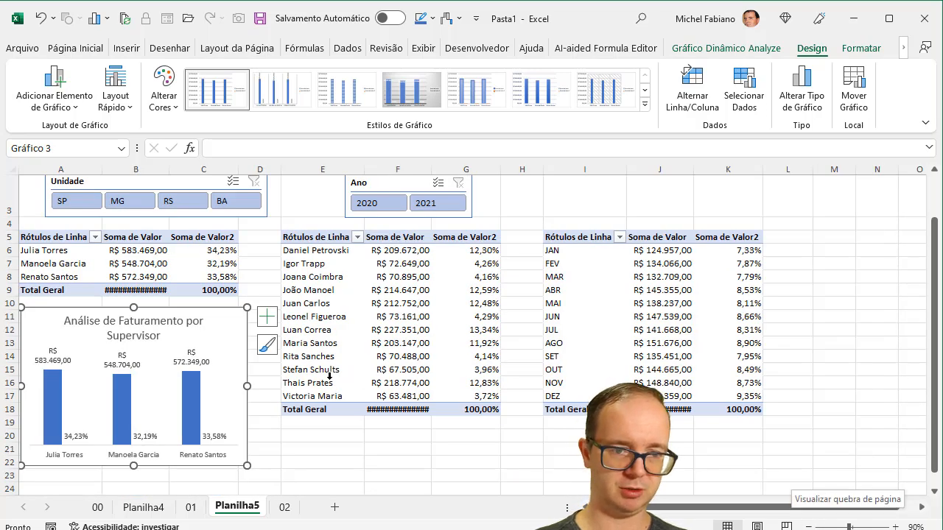
drag(247, 385, 300, 386)
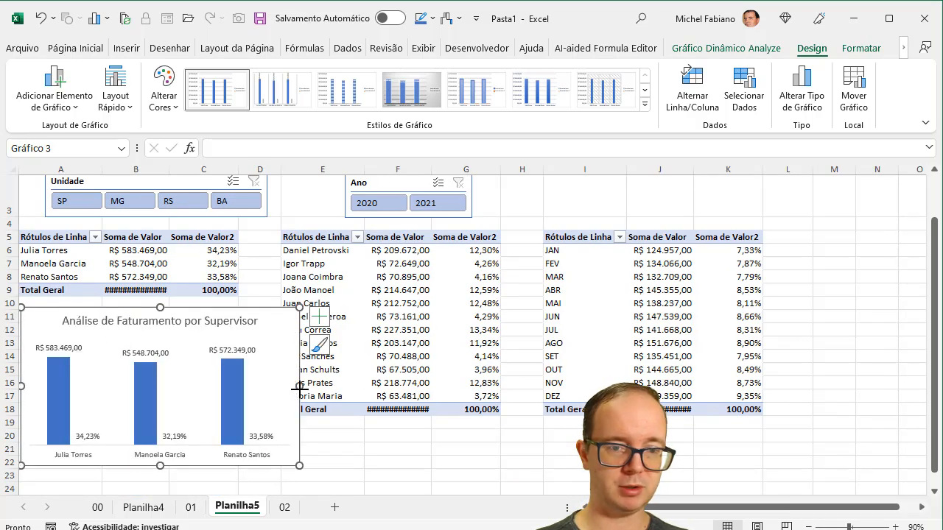
drag(268, 308, 272, 320)
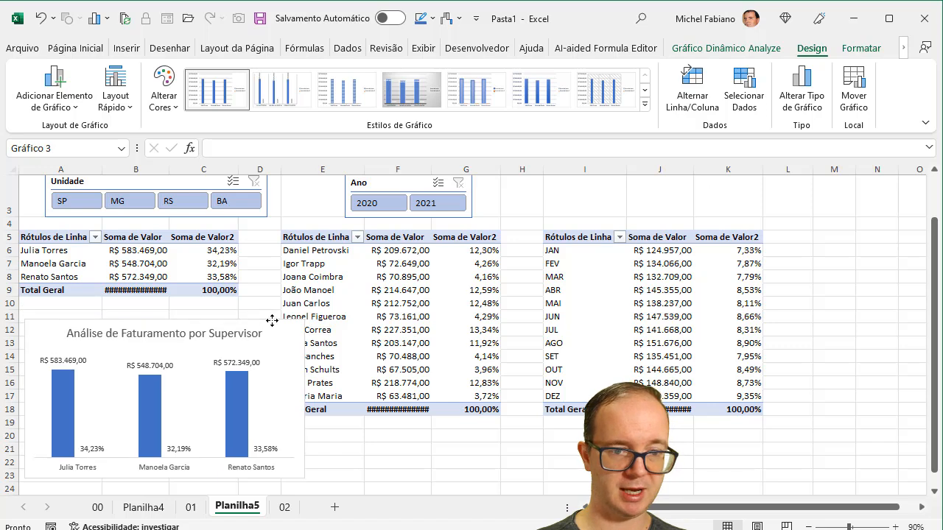
drag(303, 398, 271, 398)
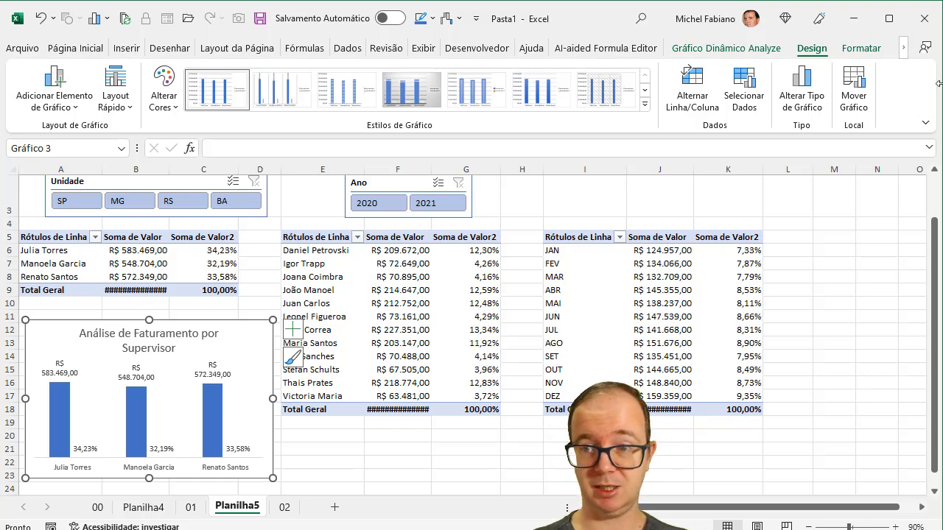
scroll(937, 210, up, 1)
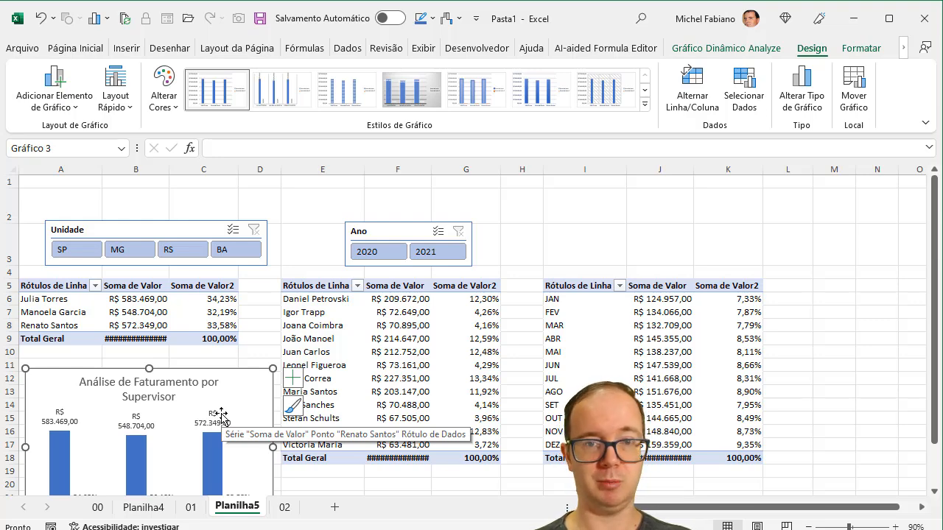
- Search the recent workbooks for "dash" and open dashboard-comercial-de-vendas.xlsx
click(22, 48)
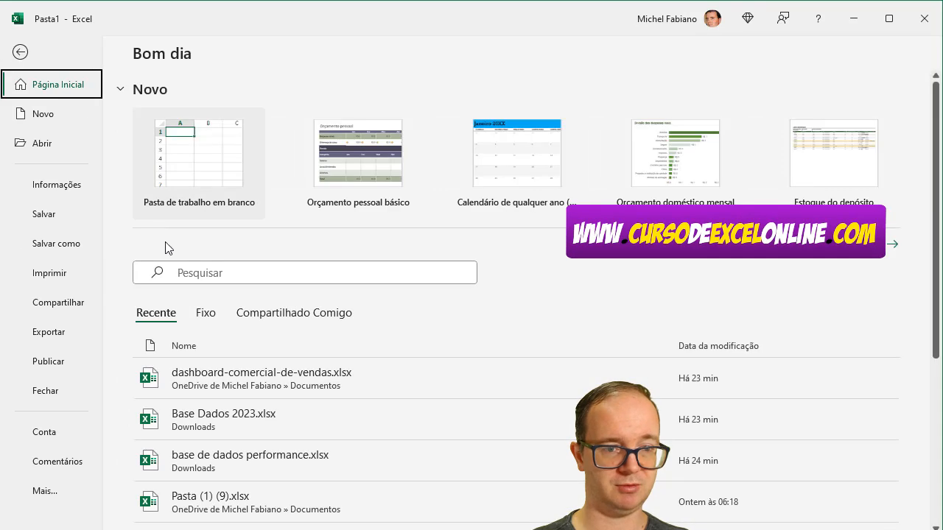
click(191, 272)
text(dash)
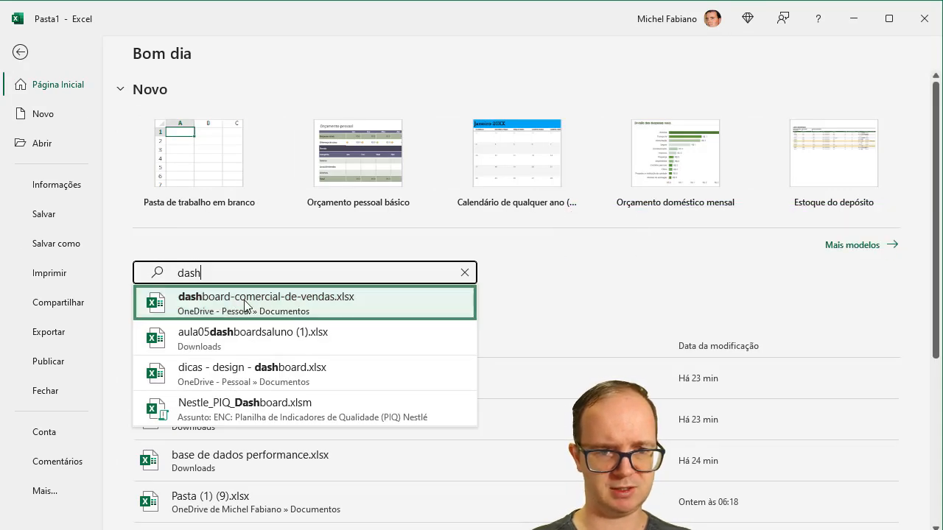
click(245, 302)
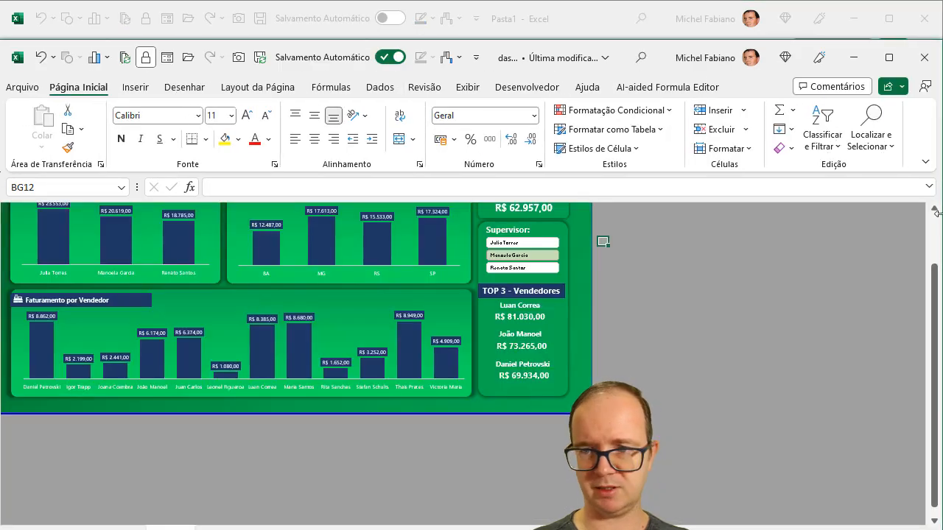
- Collapse the ribbon and show the whole Dashboard Comercial on the PAINEL sheet at 80% zoom
scroll(934, 228, up, 2)
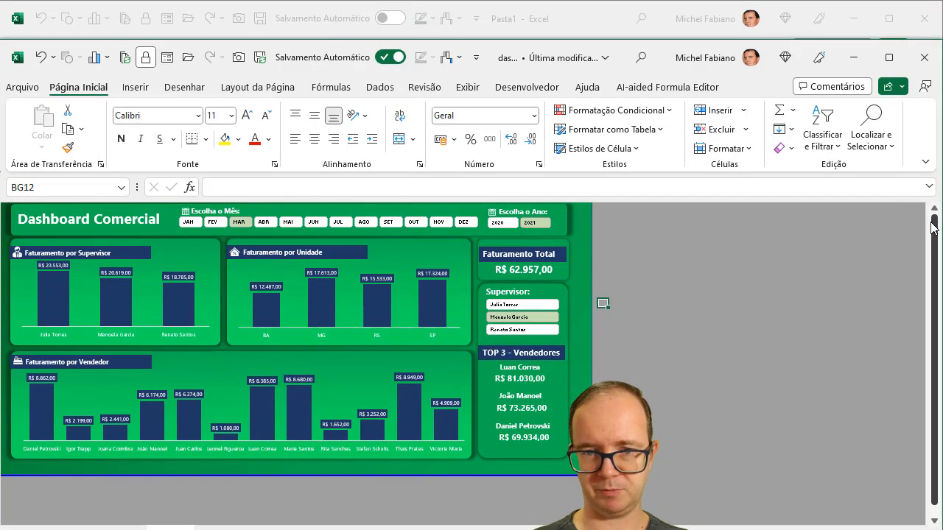
double_click(81, 89)
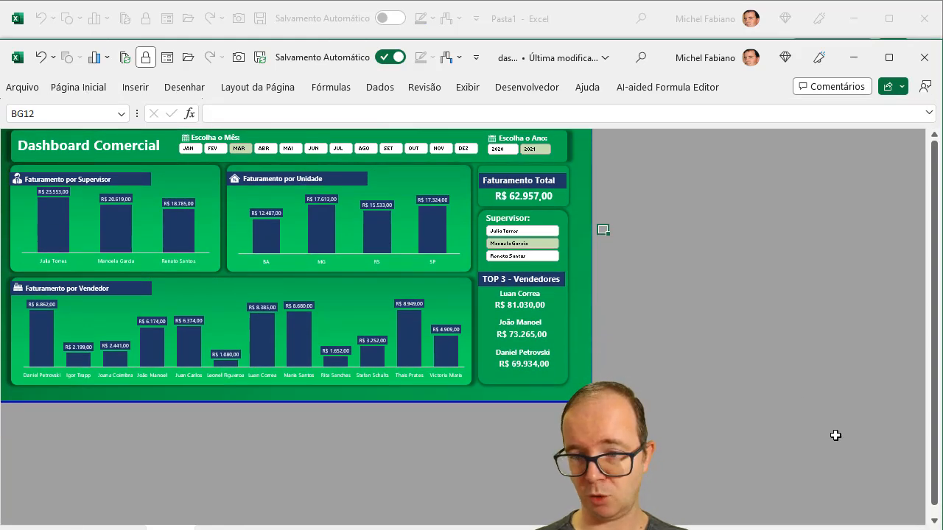
double_click(733, 43)
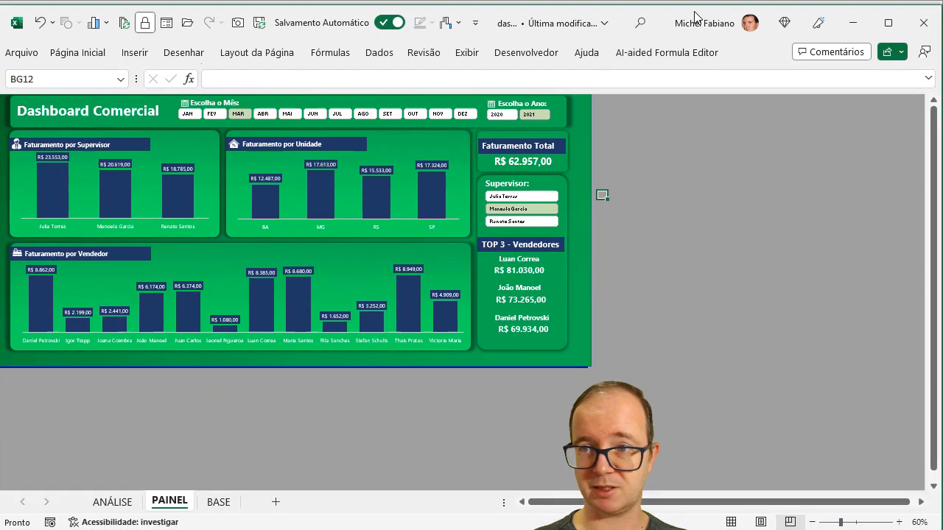
click(899, 519)
click(899, 520)
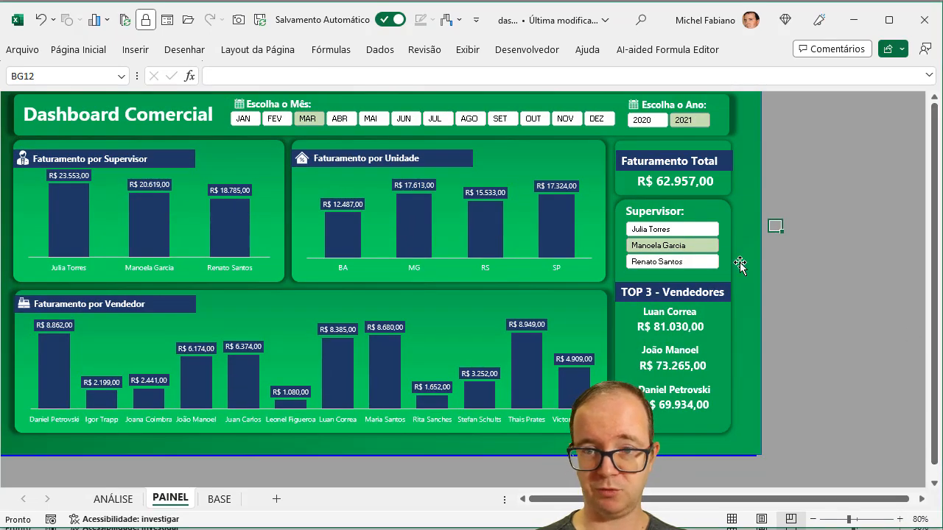
- Filter the dashboard's top three sellers by each supervisor in turn, finishing on the last supervisor in the slicer
click(686, 232)
click(685, 245)
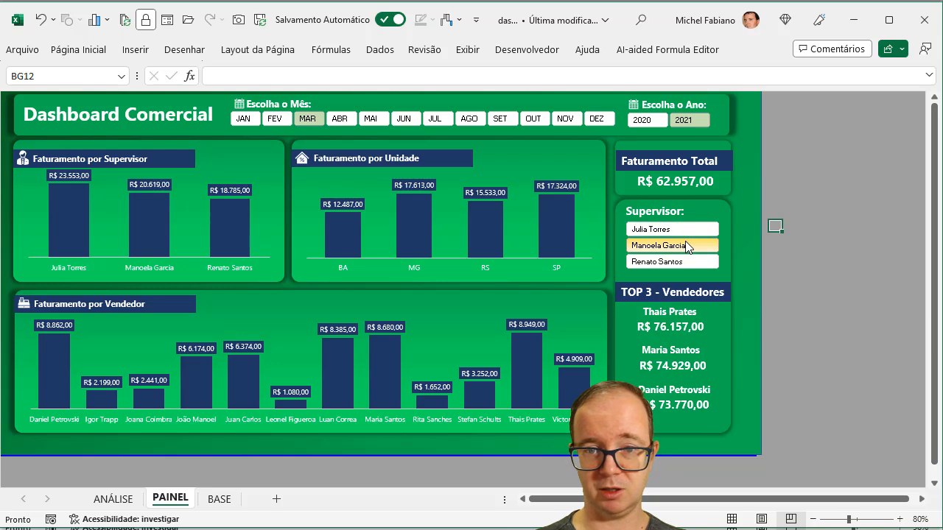
click(684, 261)
- Filter the dashboard to the year 2020 and switch the month through DEZ, NOV, SET and MAI
click(653, 122)
click(588, 121)
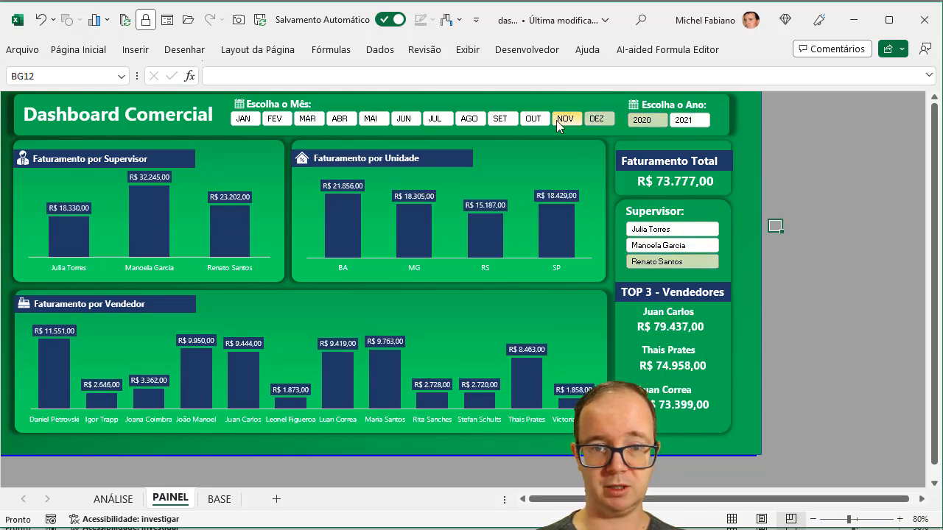
click(556, 120)
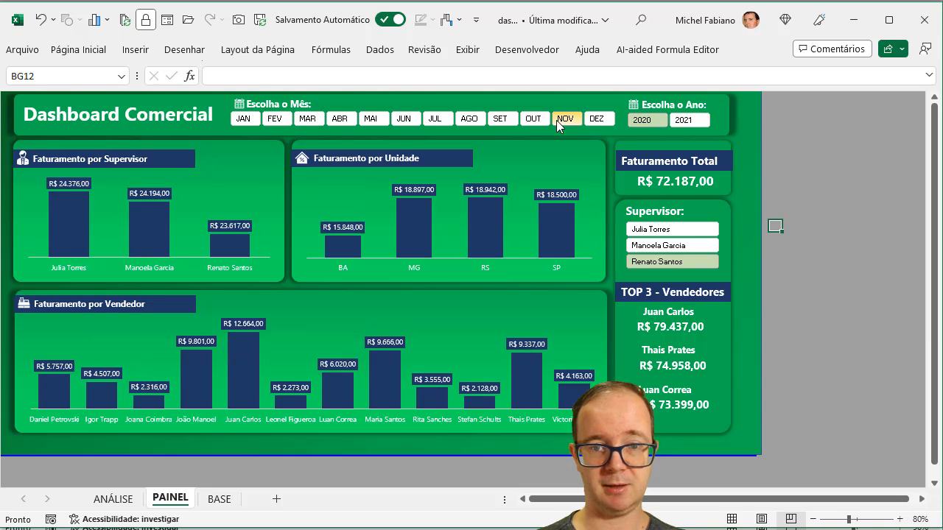
click(494, 120)
click(370, 120)
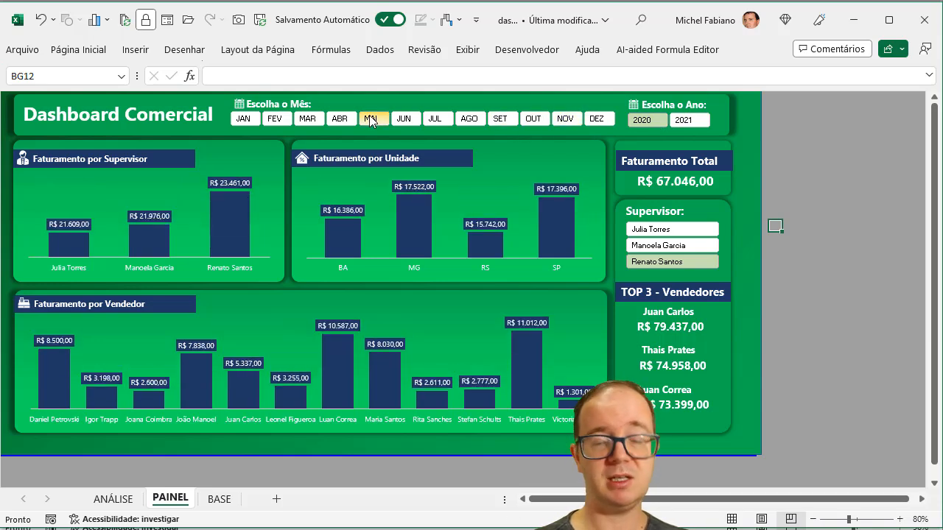